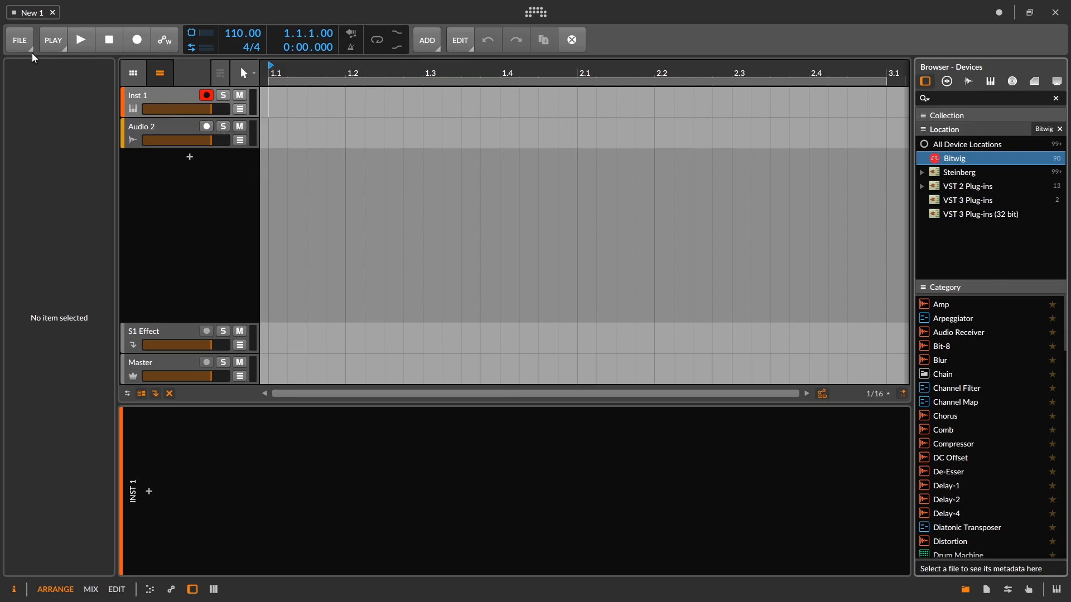
Review the Save Template settings, including the category choices, and close them without saving
left_click(32, 54)
left_click(64, 196)
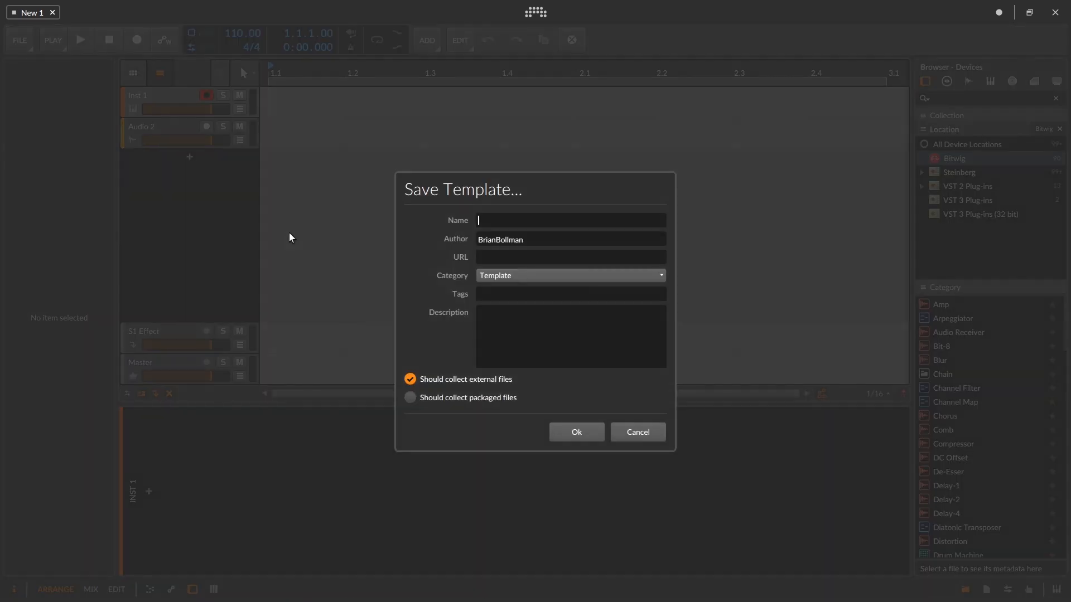
left_click(517, 276)
left_click(505, 291)
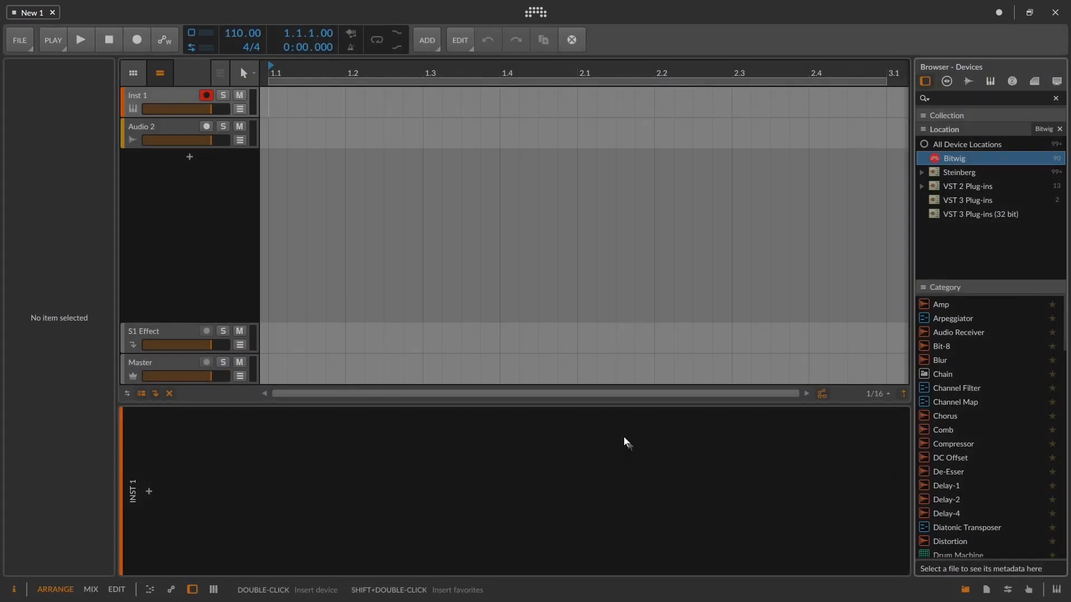
left_click(620, 433)
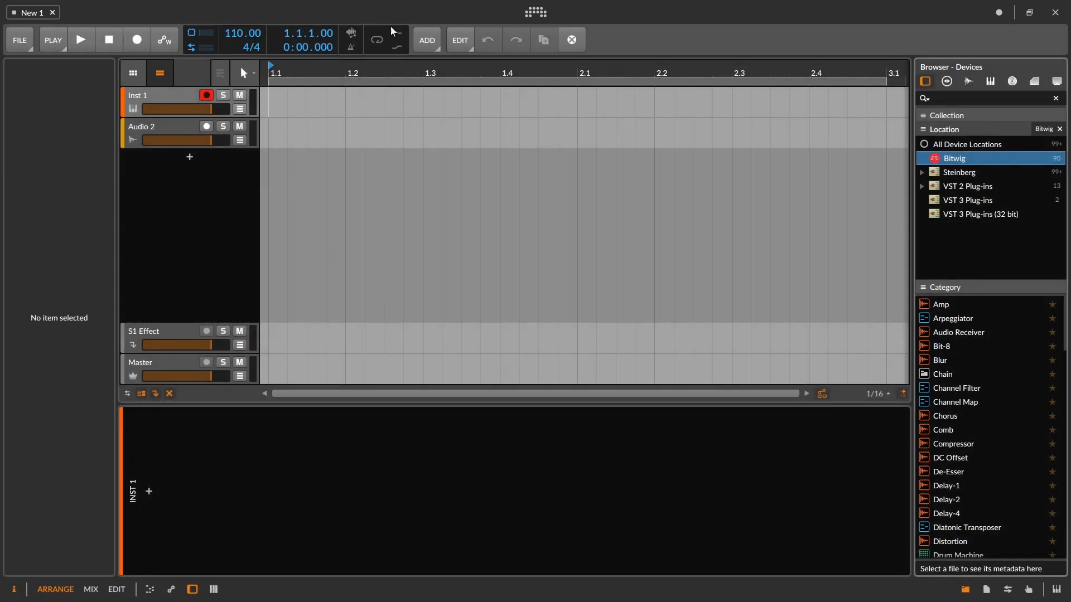
Look through the saved templates list and the Bitwig Studio Library's Templates folder on disk, and cancel the file browser
left_click(544, 16)
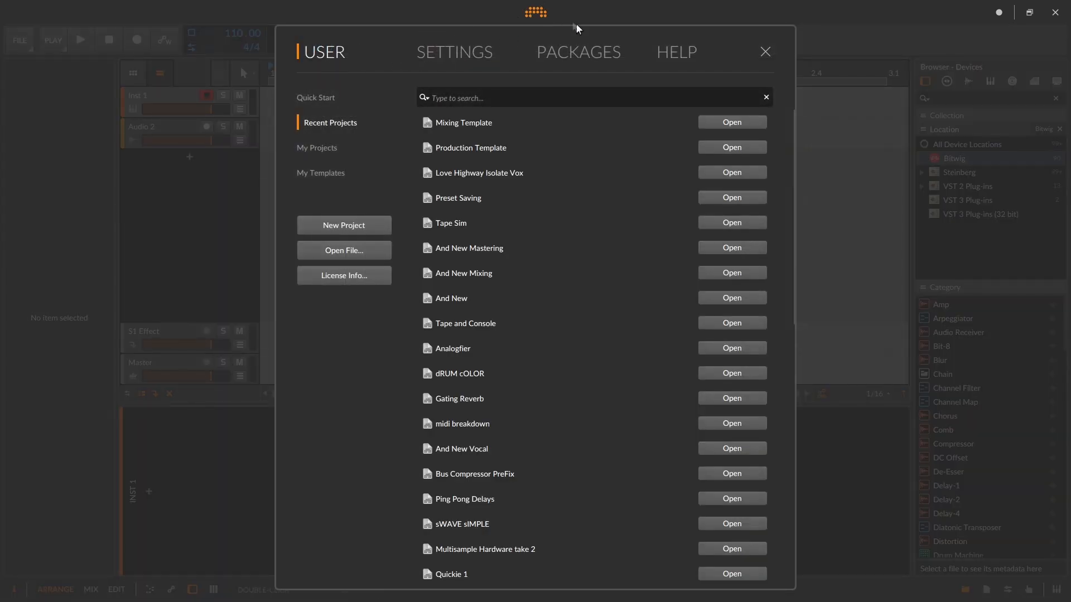
left_click(328, 175)
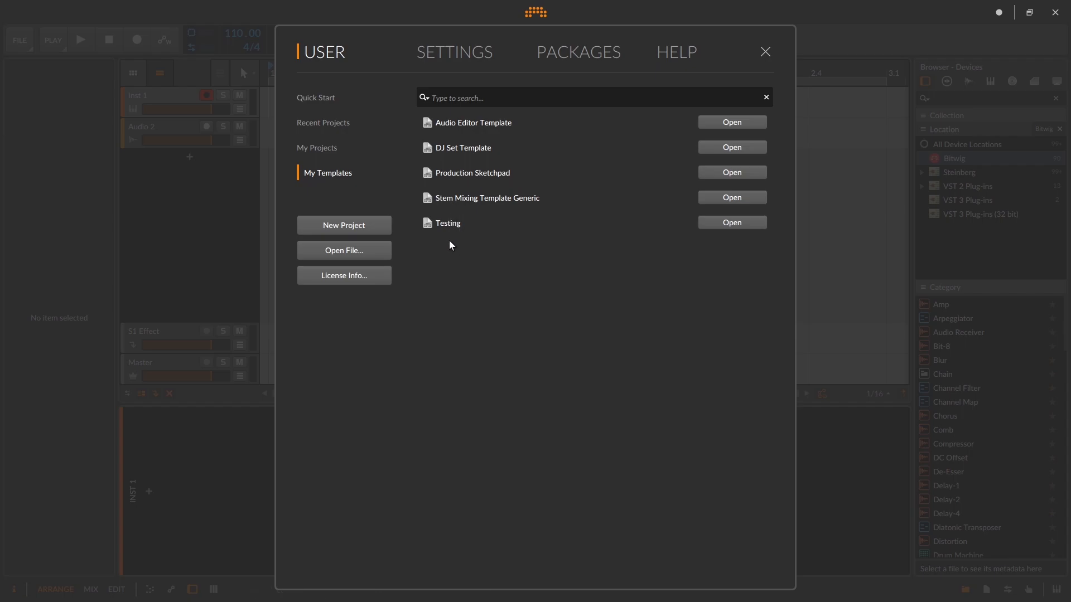
left_click(363, 249)
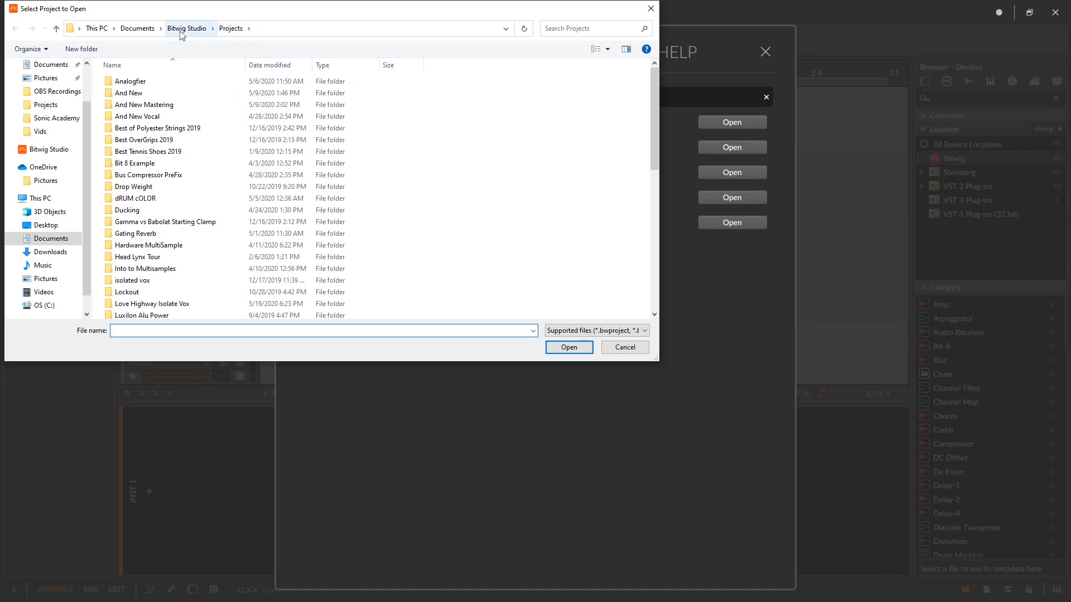
left_click(180, 32)
double_click(149, 108)
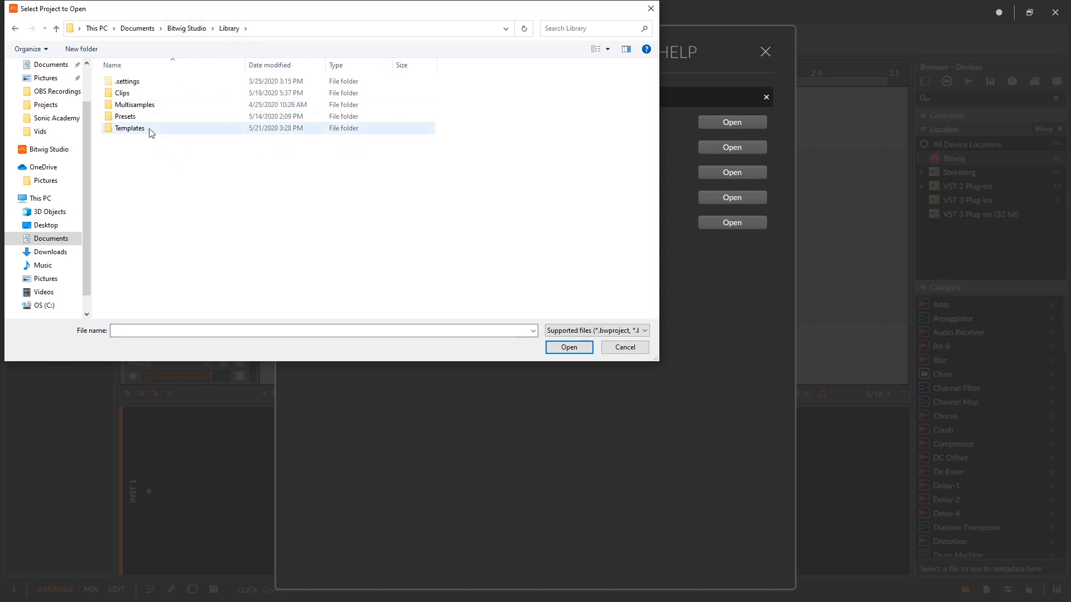
double_click(150, 130)
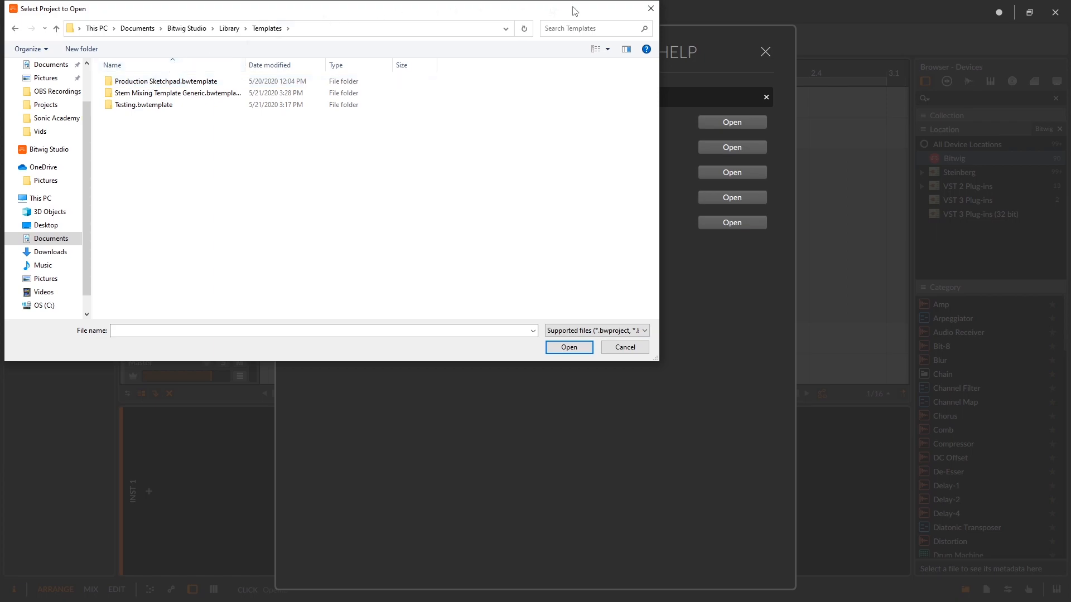
left_click(650, 9)
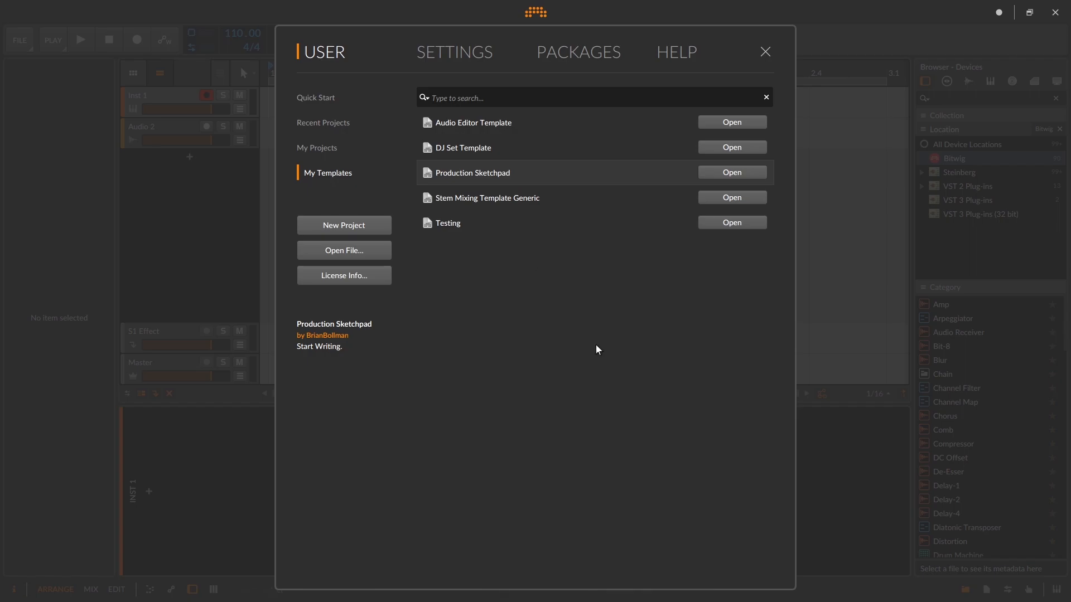
Open the Production Sketchpad template and show the Master track's device chain
left_click(733, 173)
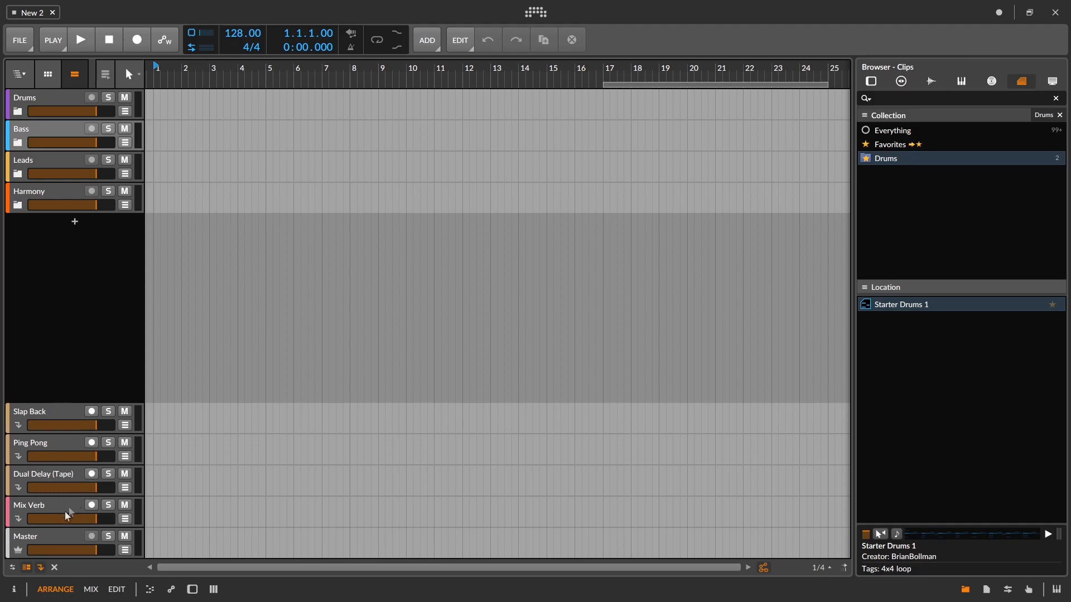
left_click(39, 541)
double_click(39, 540)
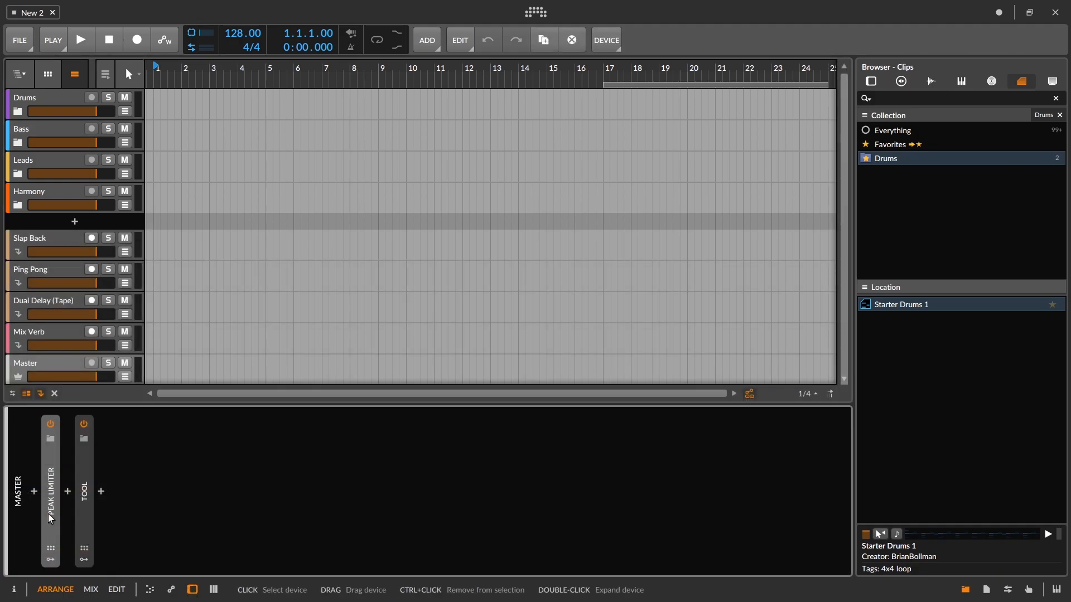
Inspect the expanded Peak Limiter and Tool devices on the Master track, and collapse both again
double_click(223, 491)
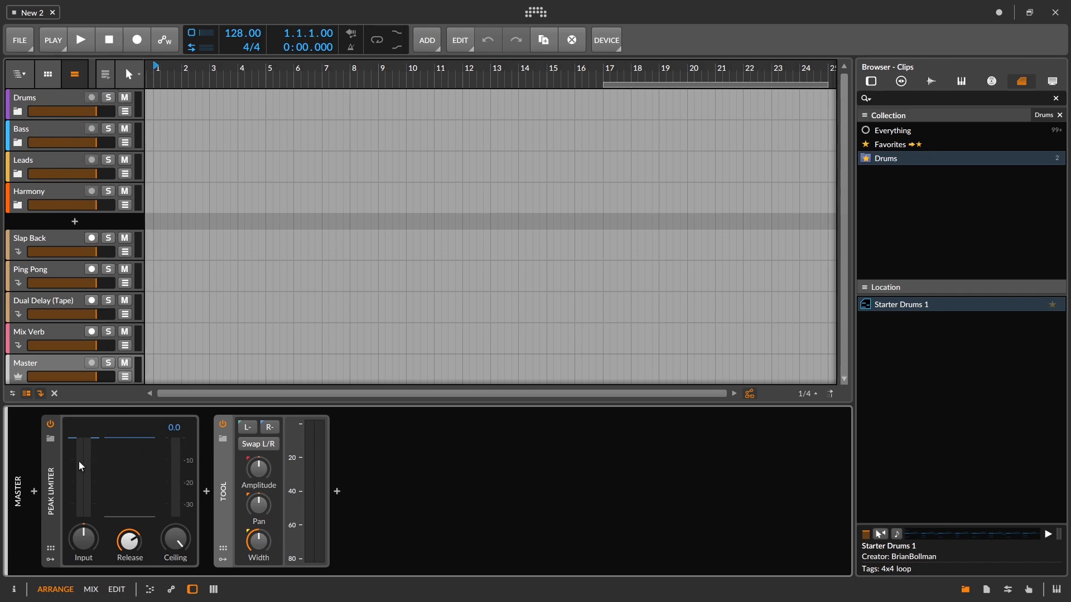
double_click(226, 476)
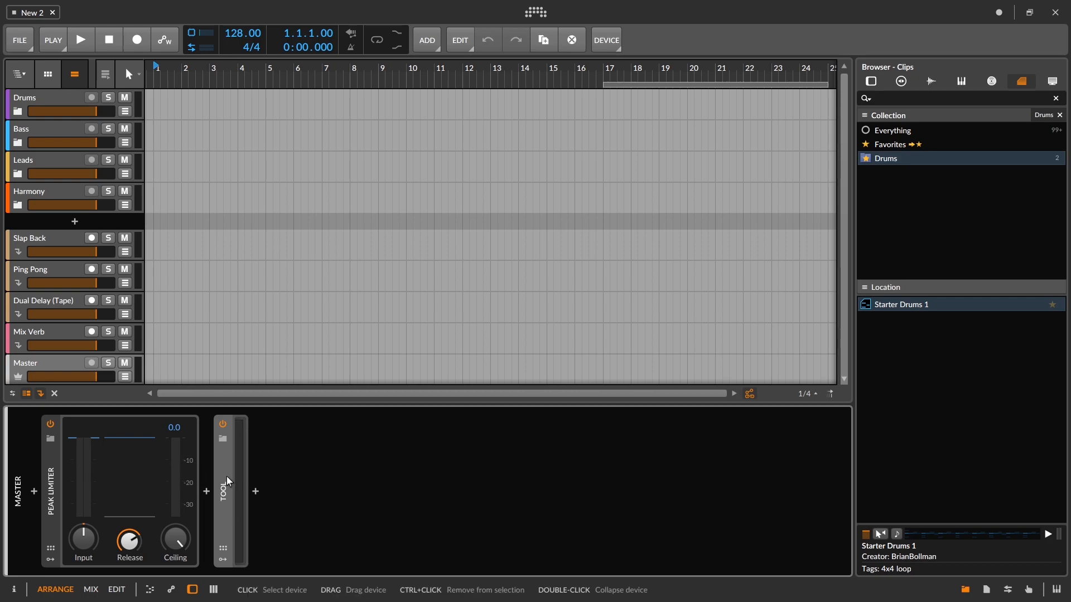
double_click(52, 464)
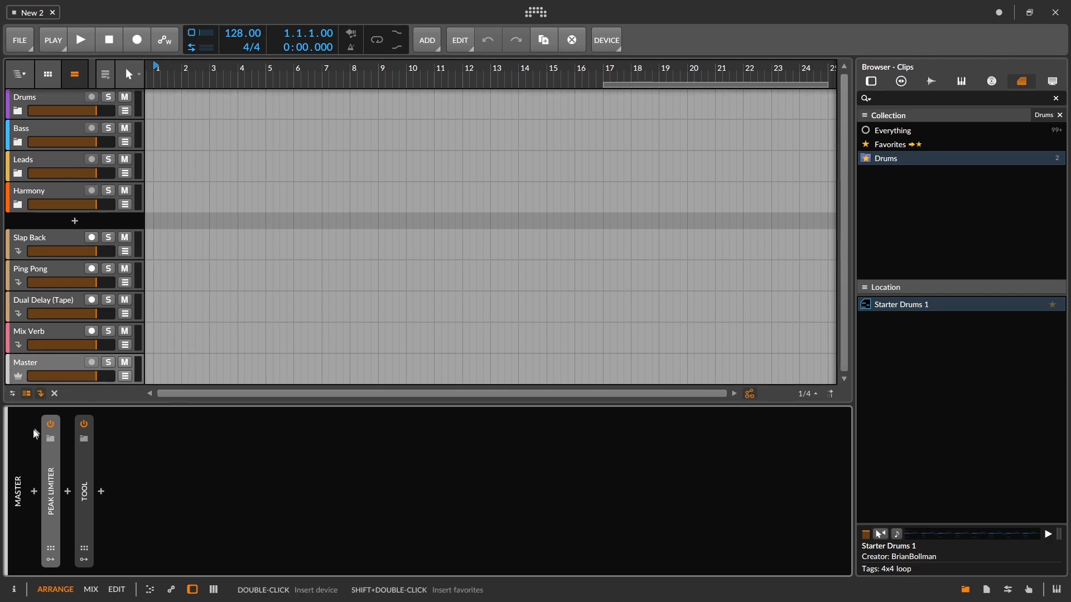
Show the Mix Verb track's Reverb settings and reveal the device's Wet FX chain
left_click(34, 330)
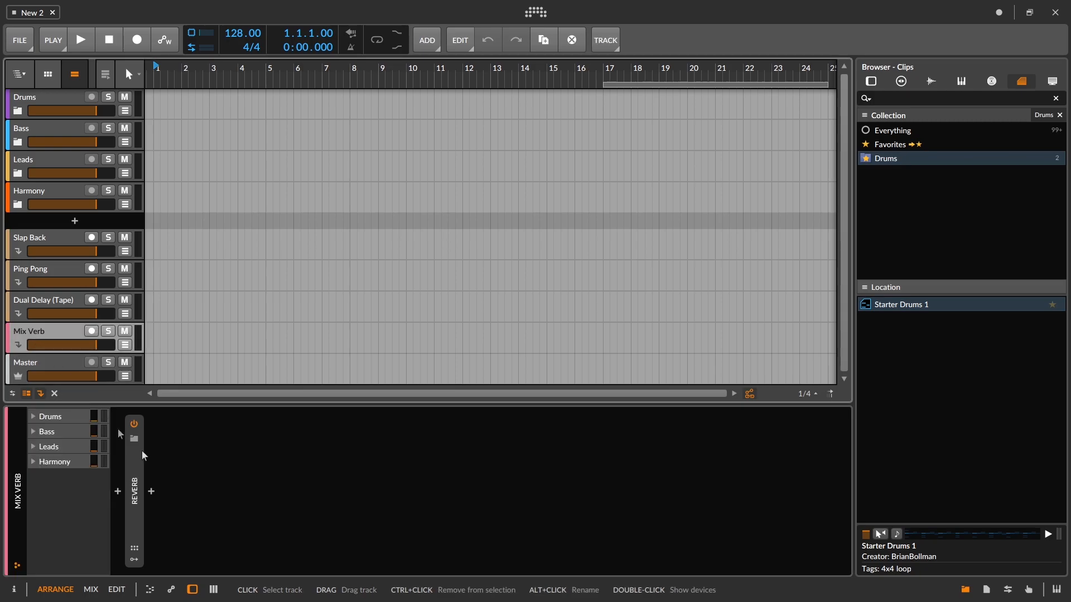
left_click(136, 491)
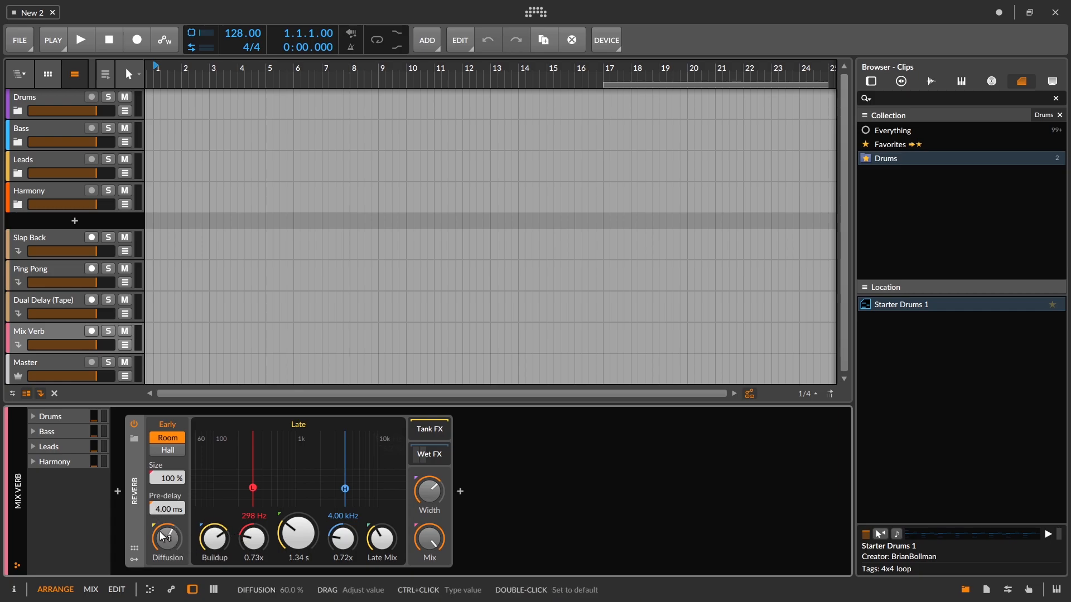
left_click(424, 462)
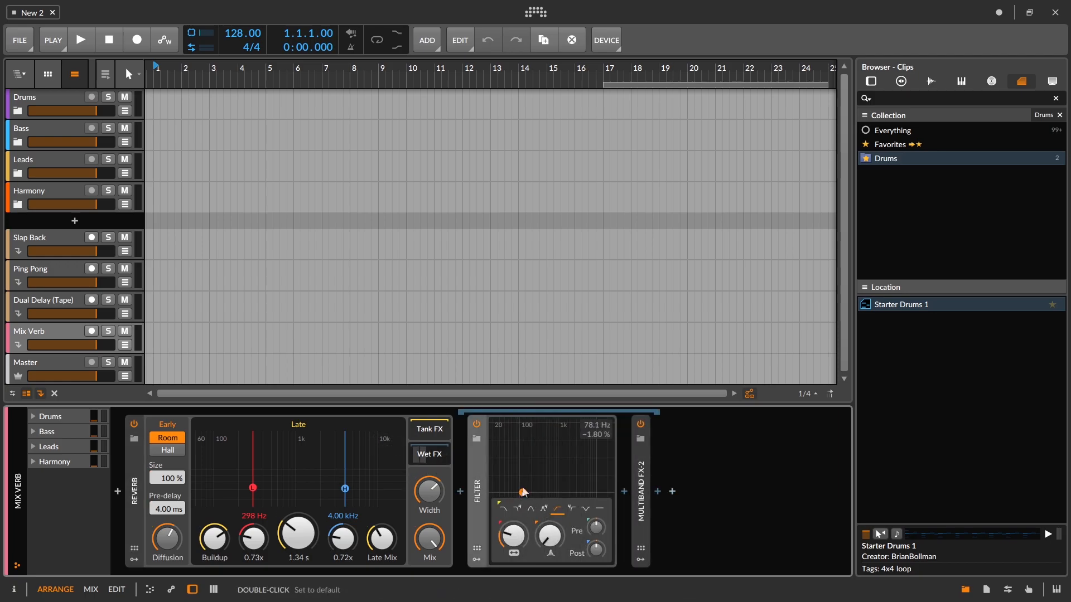
Expand Multiband FX-2 in the Wet FX chain, view the Tool device in its low band, and collapse it again
double_click(639, 466)
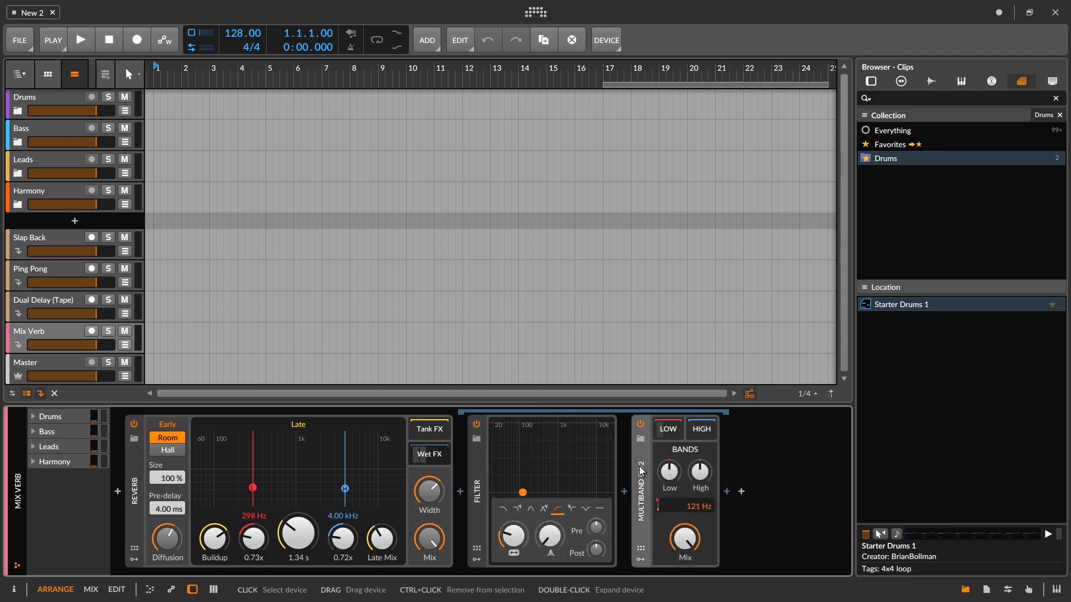
left_click(657, 439)
double_click(742, 464)
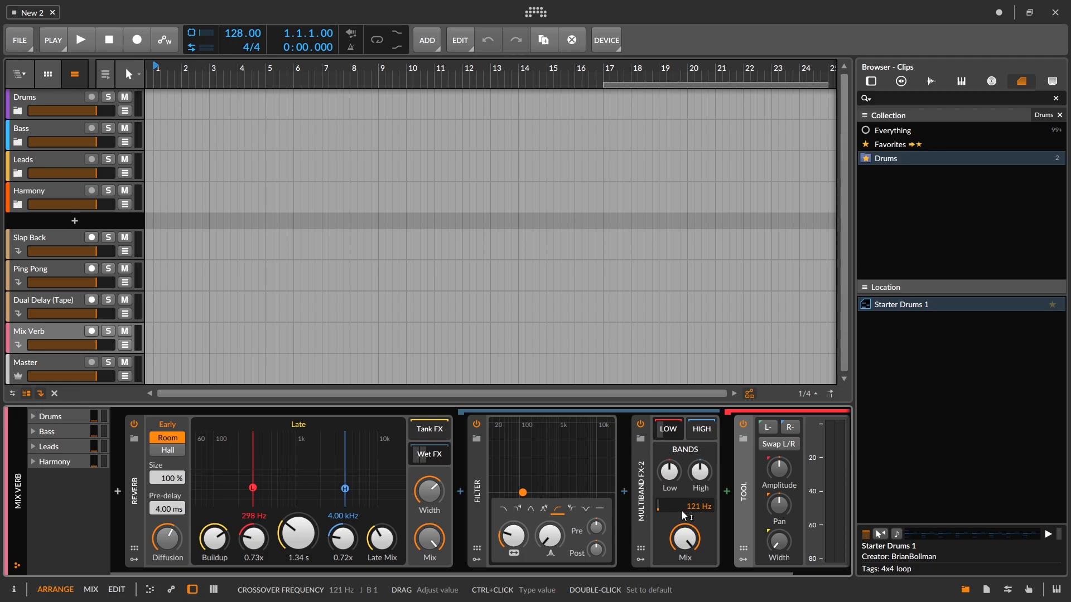
left_click(641, 489)
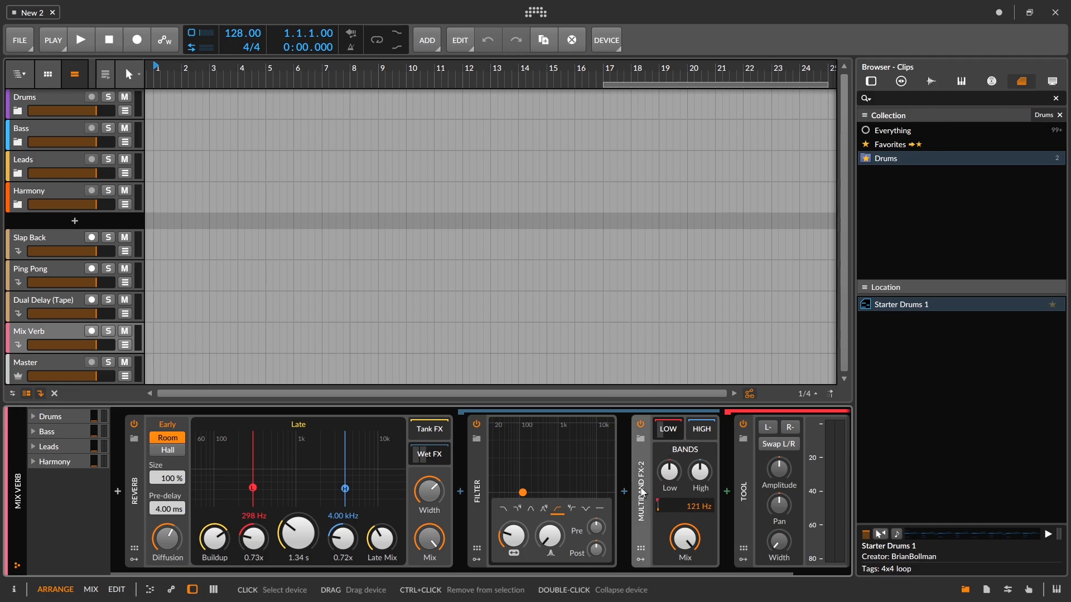
left_click(669, 428)
double_click(639, 466)
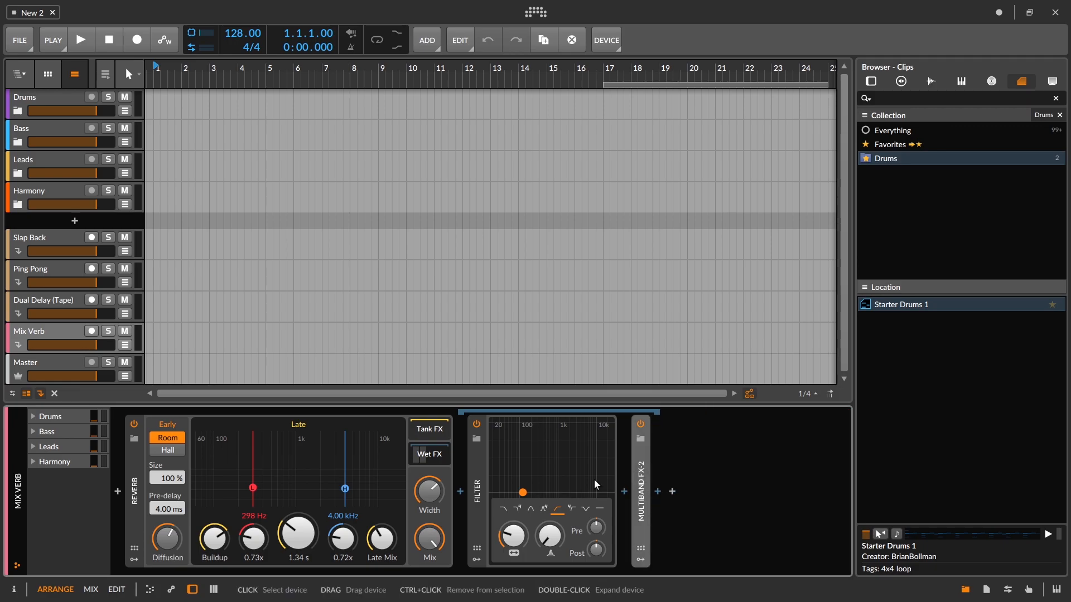
Hide the Wet FX chain and collapse the Reverb device on the Mix Verb track
double_click(477, 472)
key("Delete")
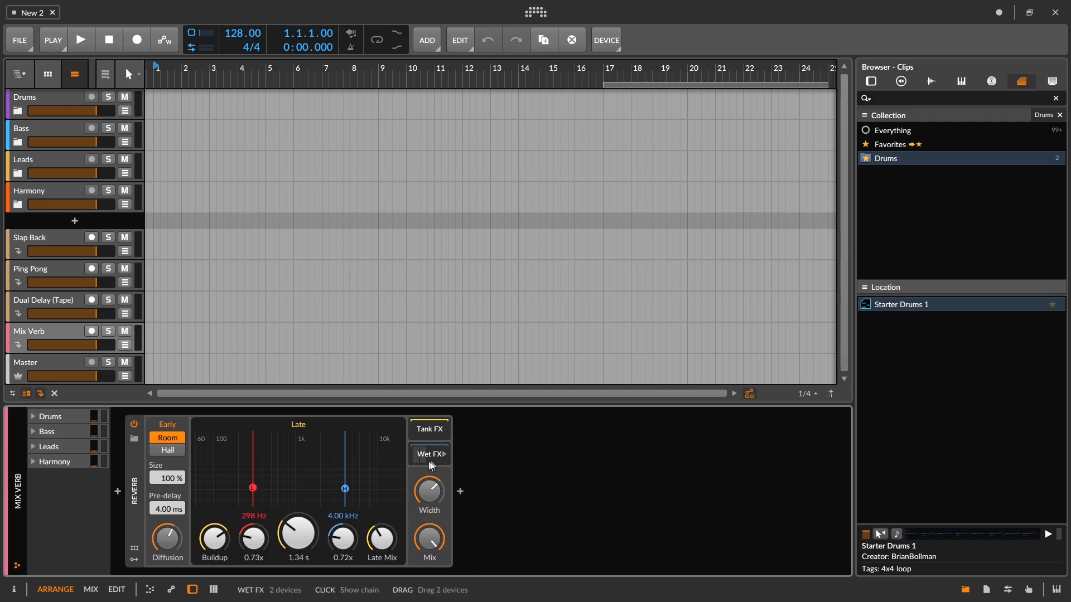
double_click(130, 450)
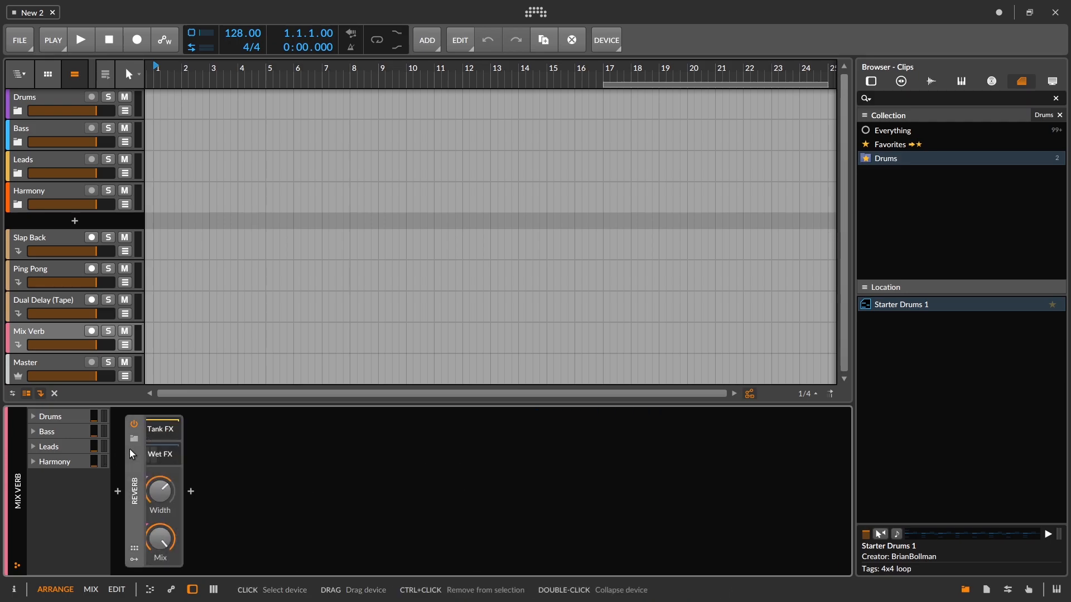
View the devices on the Dual Delay (Tape), Ping Pong and Slap Back effect tracks one after another
left_click(40, 300)
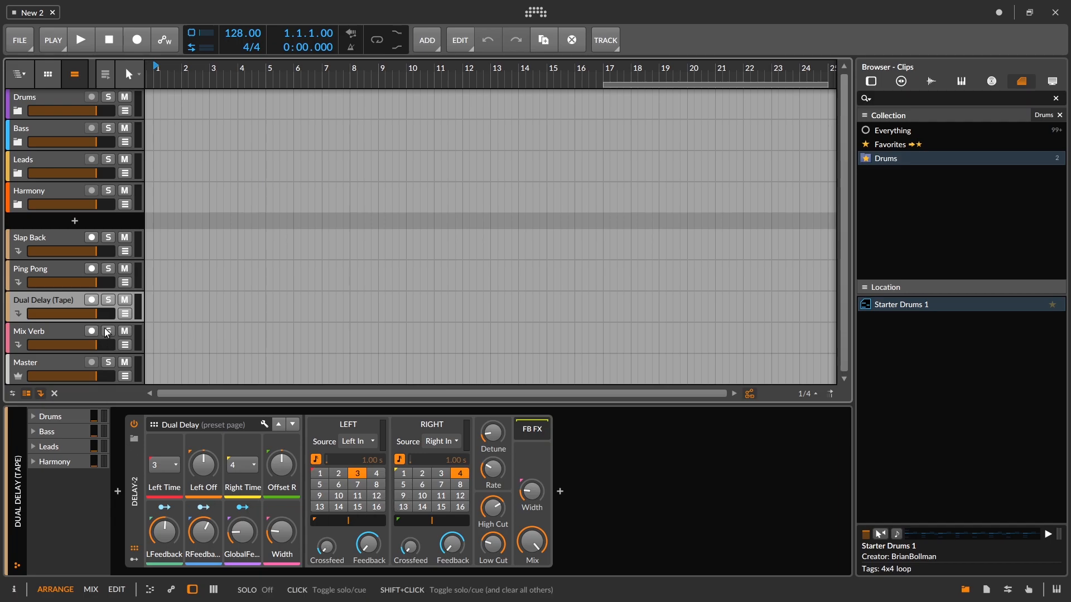
left_click(28, 269)
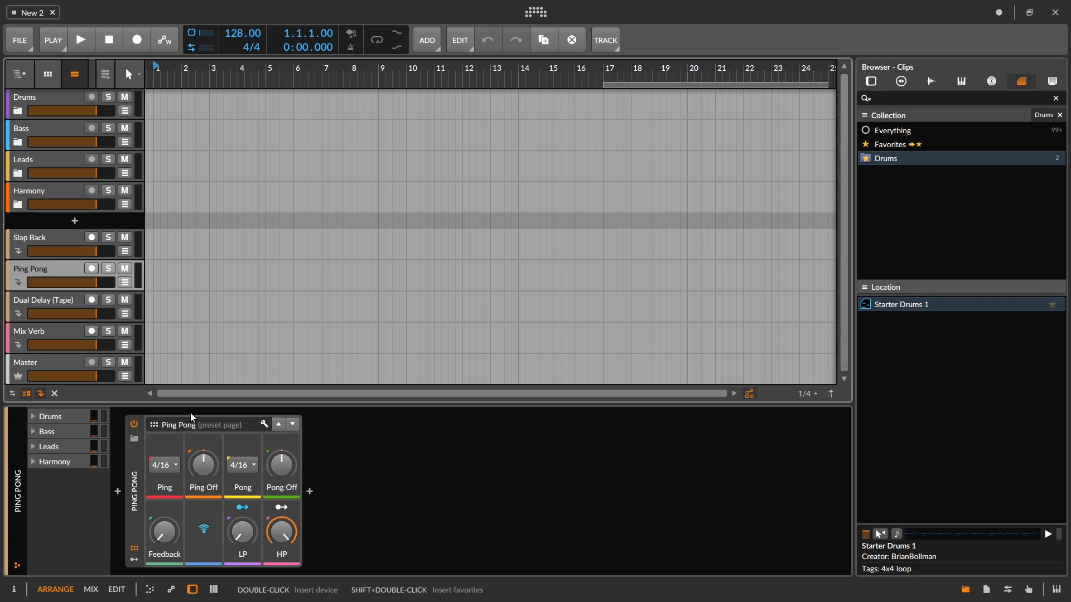
left_click(54, 238)
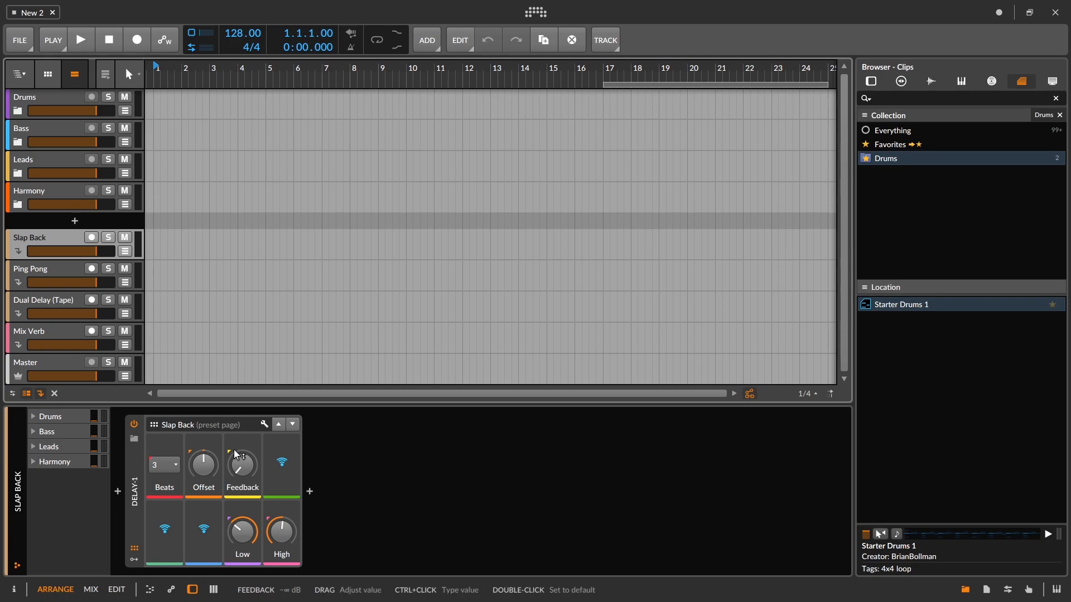
Expand the Slap Back track's Delay-1 device to view its delay and cut controls, and collapse it again
left_click(132, 488)
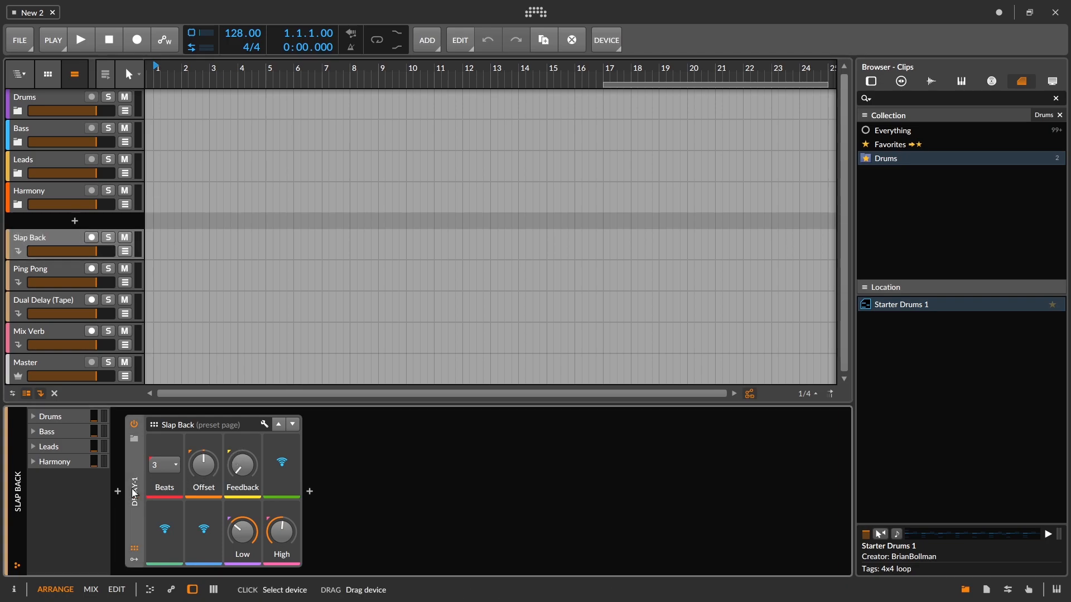
double_click(138, 507)
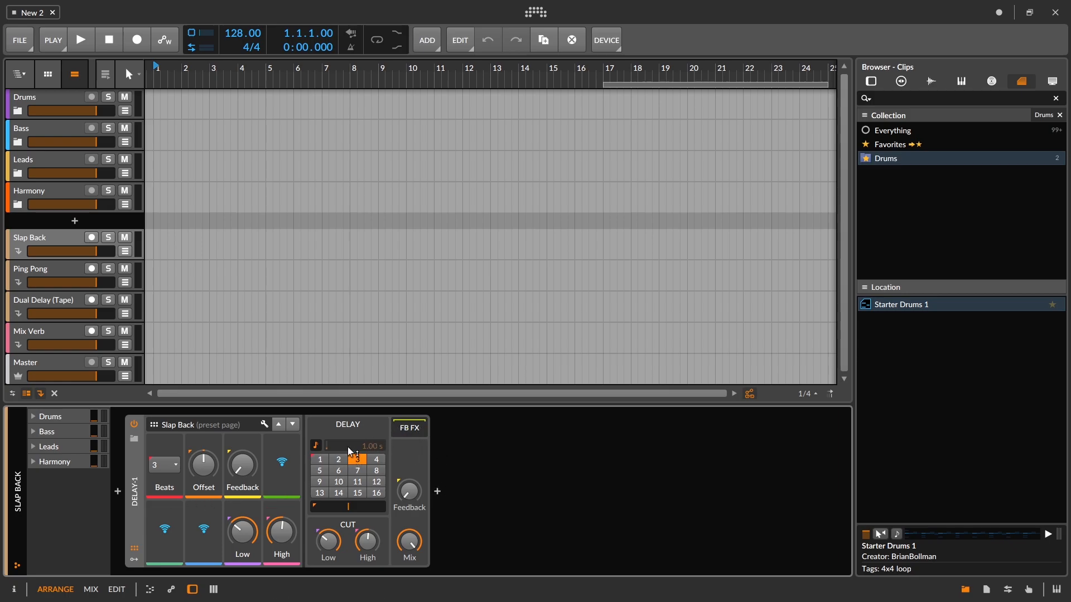
double_click(130, 475)
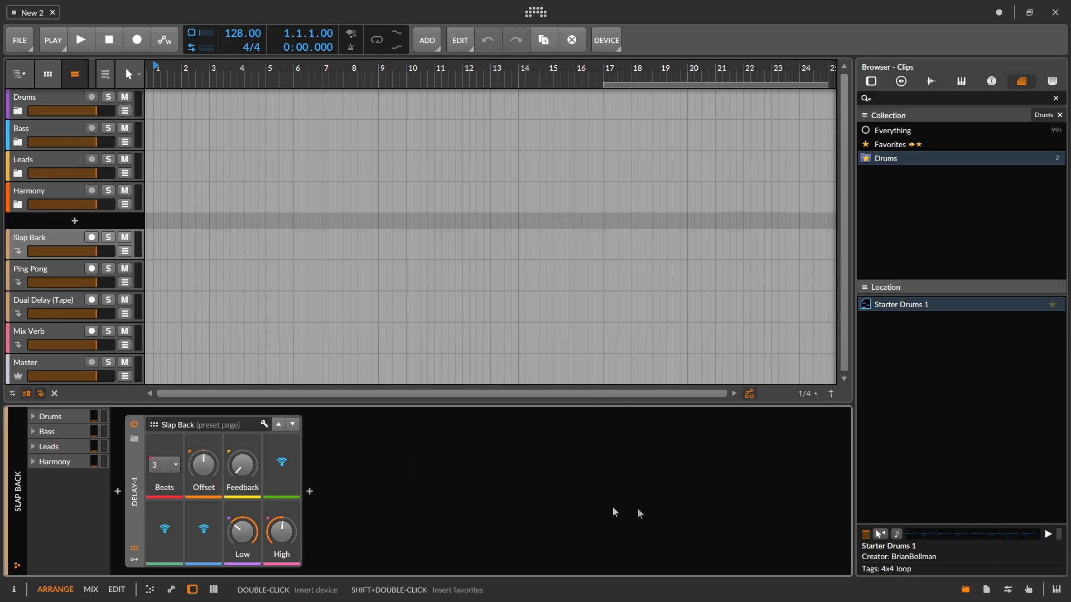
scroll(64, 204, "up", 1)
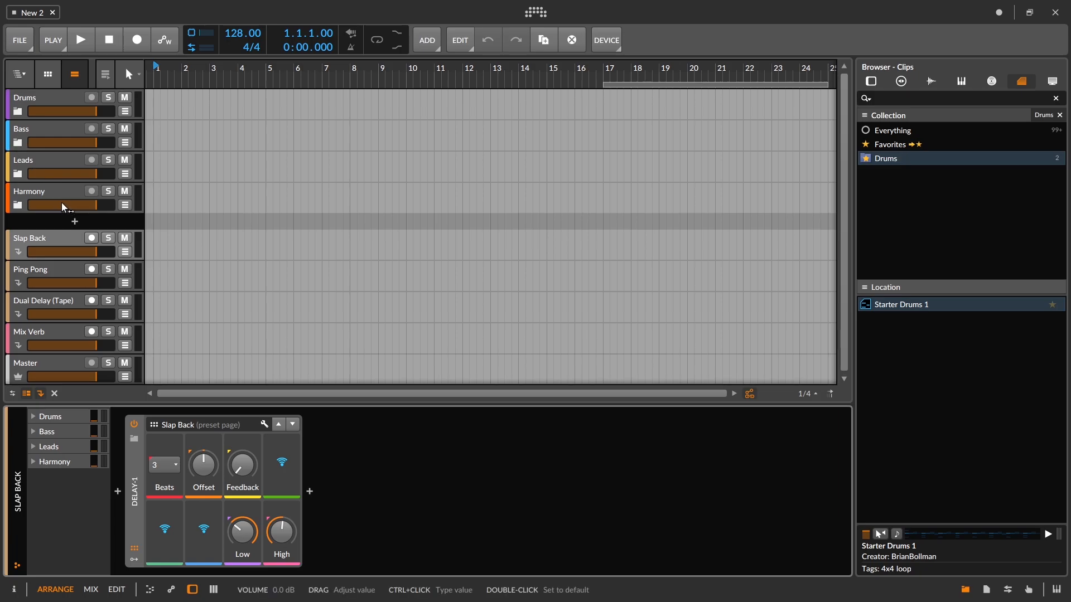
Show the Drums group's Compressor, expand it to view its settings, and collapse it again
left_click(8, 114)
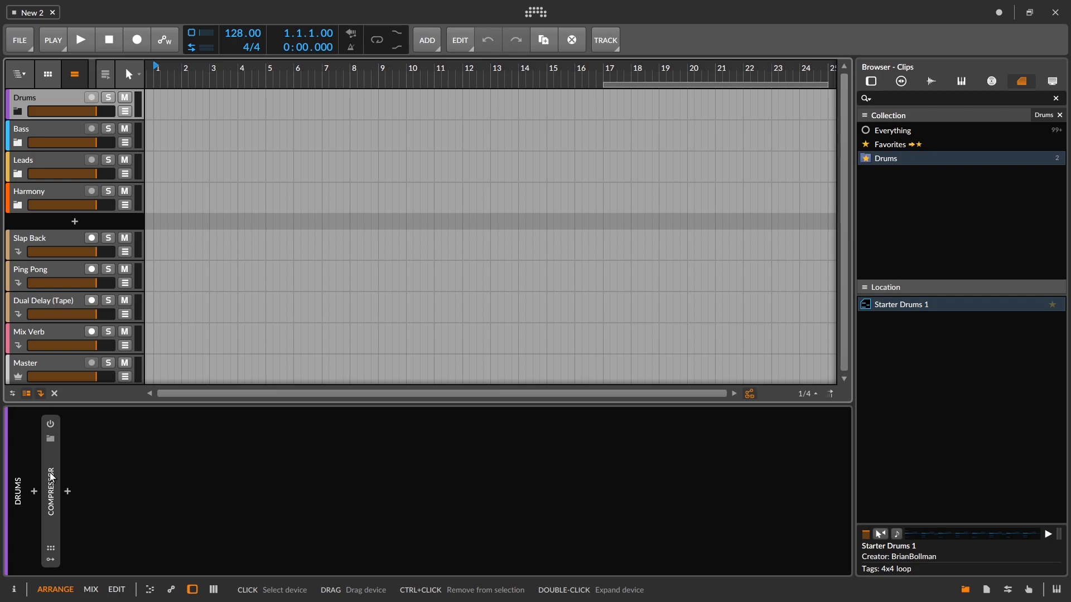
double_click(52, 477)
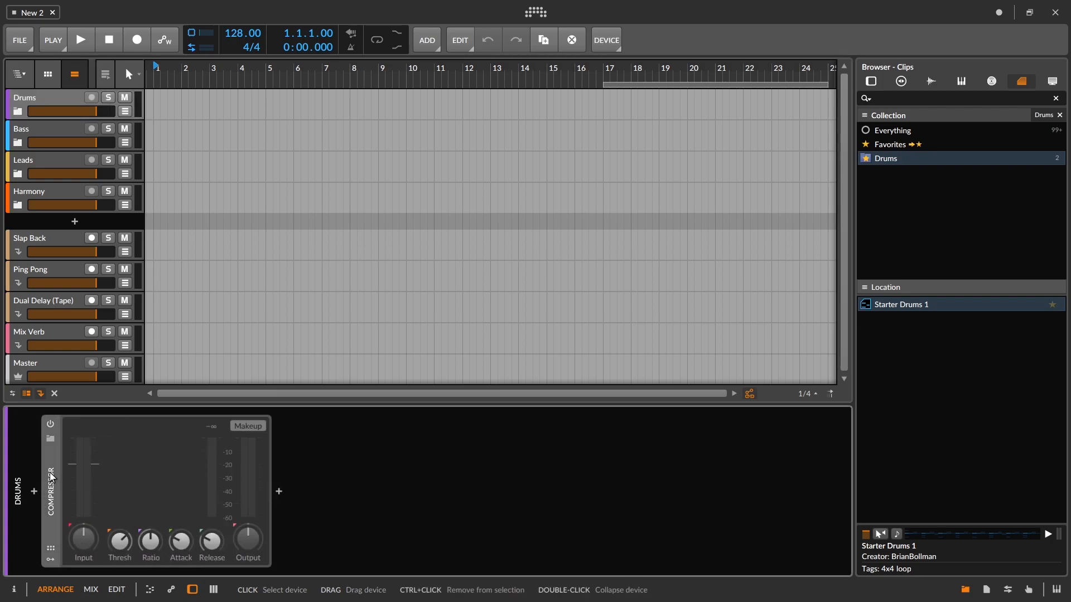
double_click(52, 477)
Check the device chains of the Bass, Leads and Harmony groups, and return to the Drums group
left_click(30, 146)
left_click(33, 158)
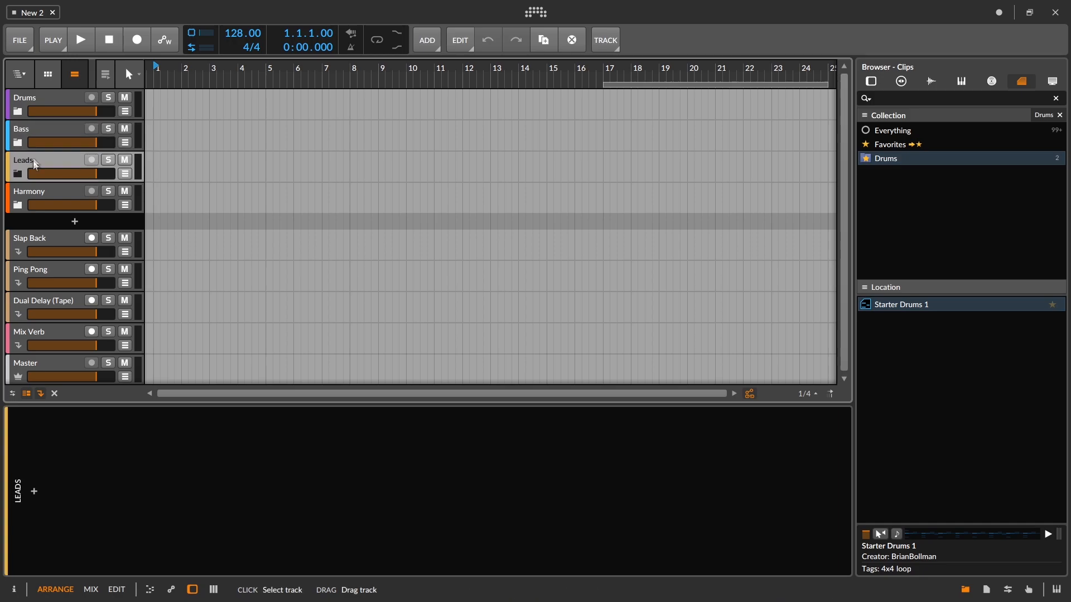
left_click(52, 188)
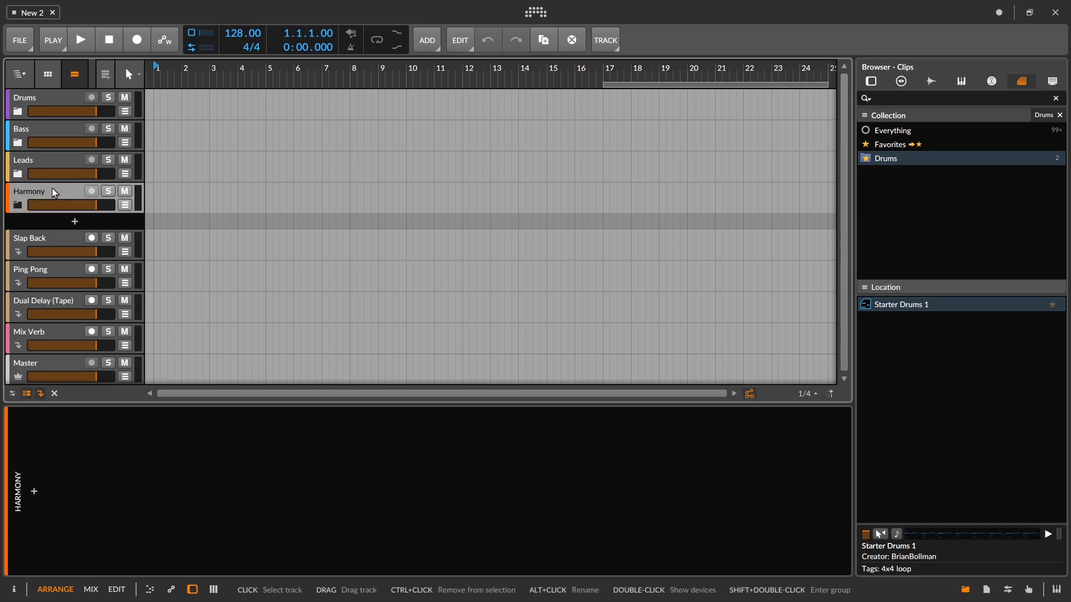
left_click(14, 98)
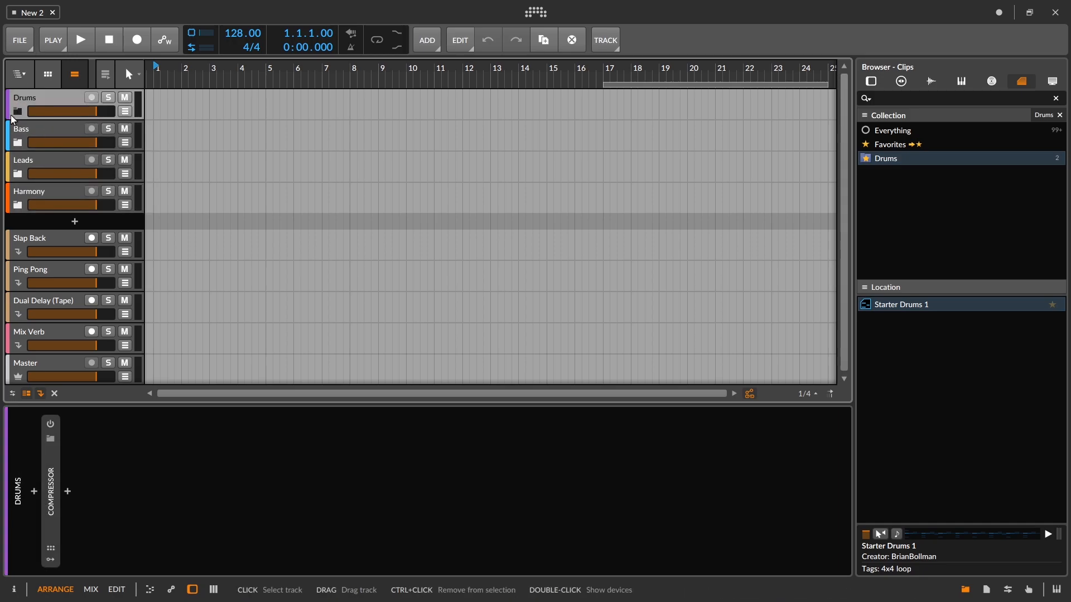
Unfold the Drums group and show the Drum Machine on its Drums instrument track
left_click(18, 111)
left_click(30, 132)
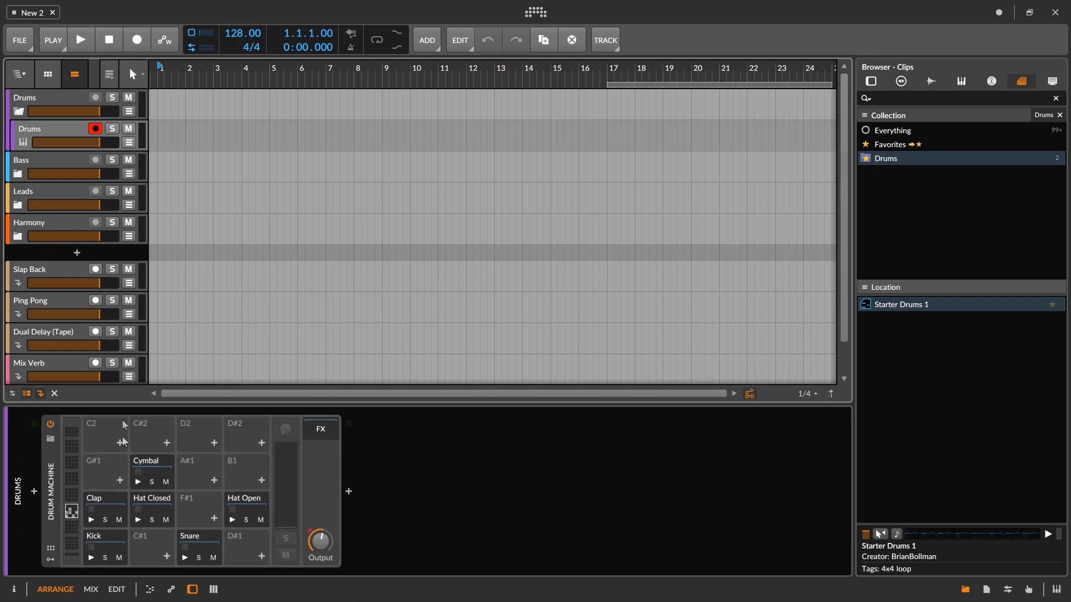
left_click_drag(197, 395, 230, 395)
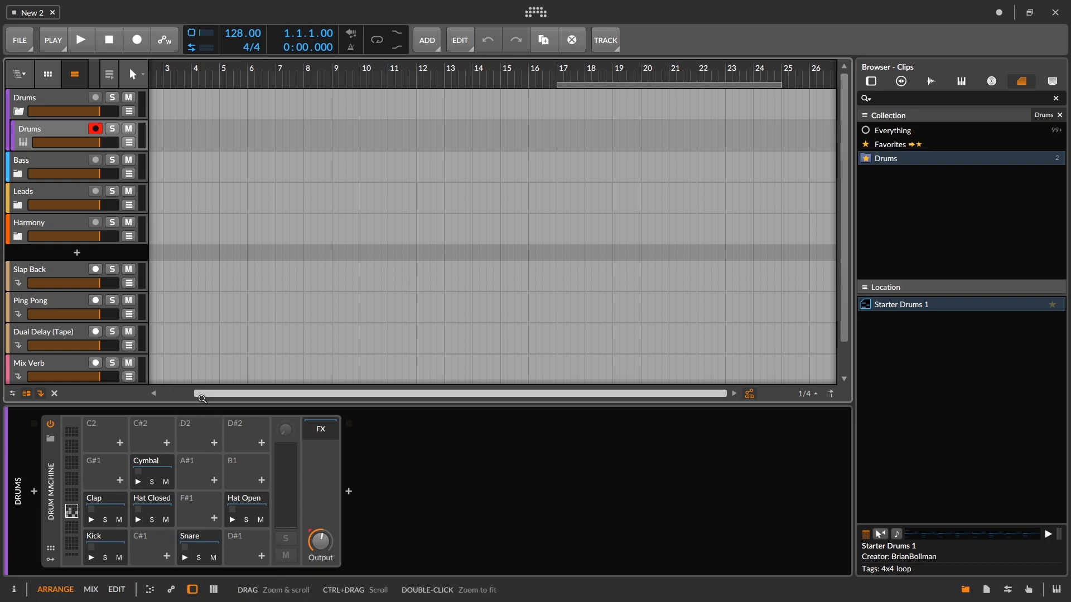
scroll(224, 198, "left", 2)
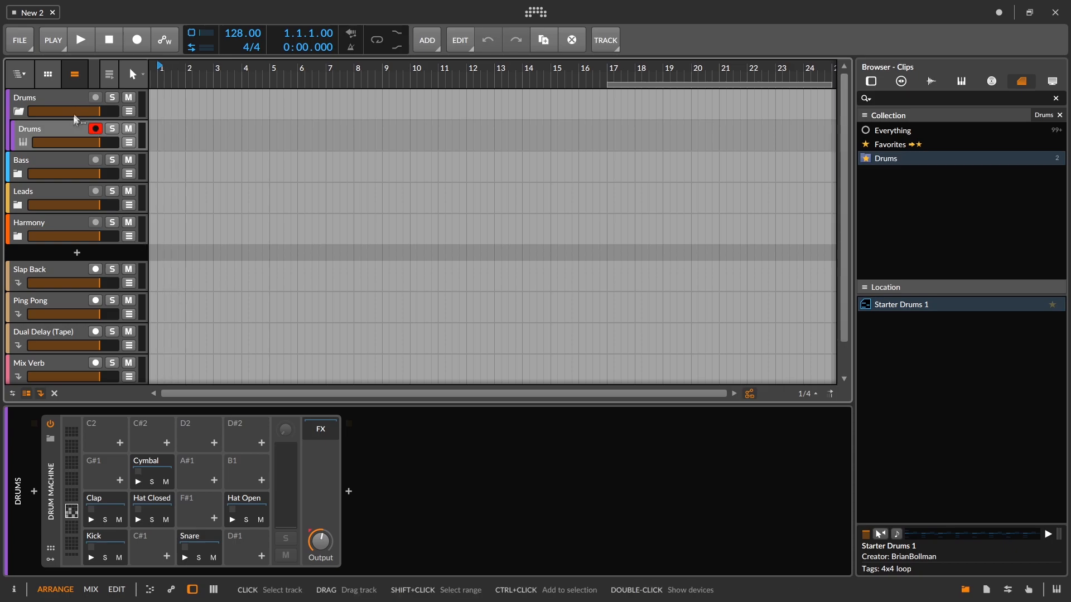
Show the clip launcher beside the arranger, view it on its own, and return to the arranger-only layout
left_click(47, 76)
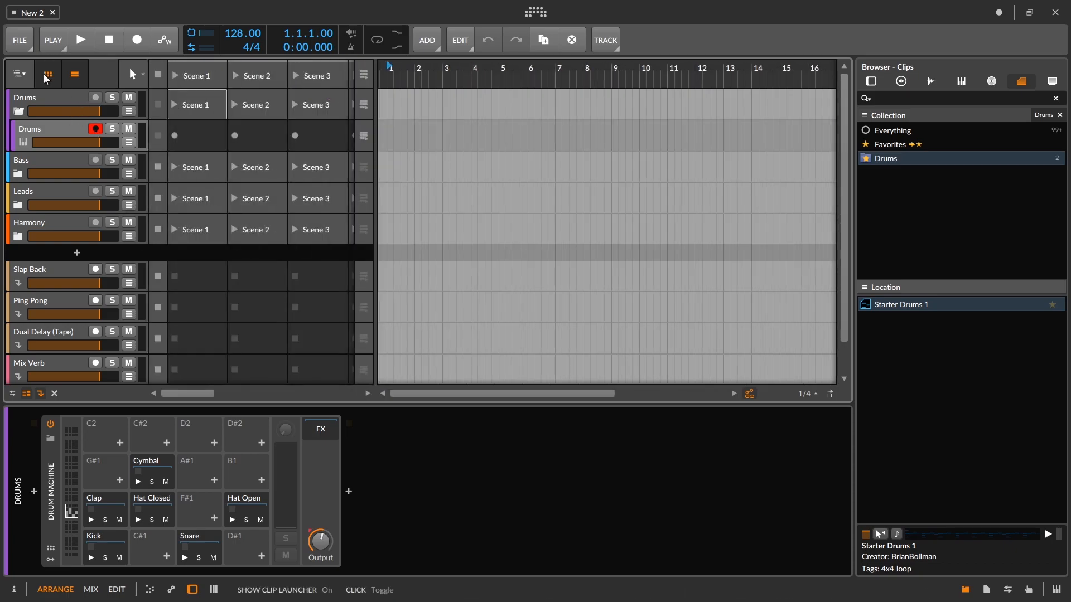
left_click_drag(376, 151, 760, 136)
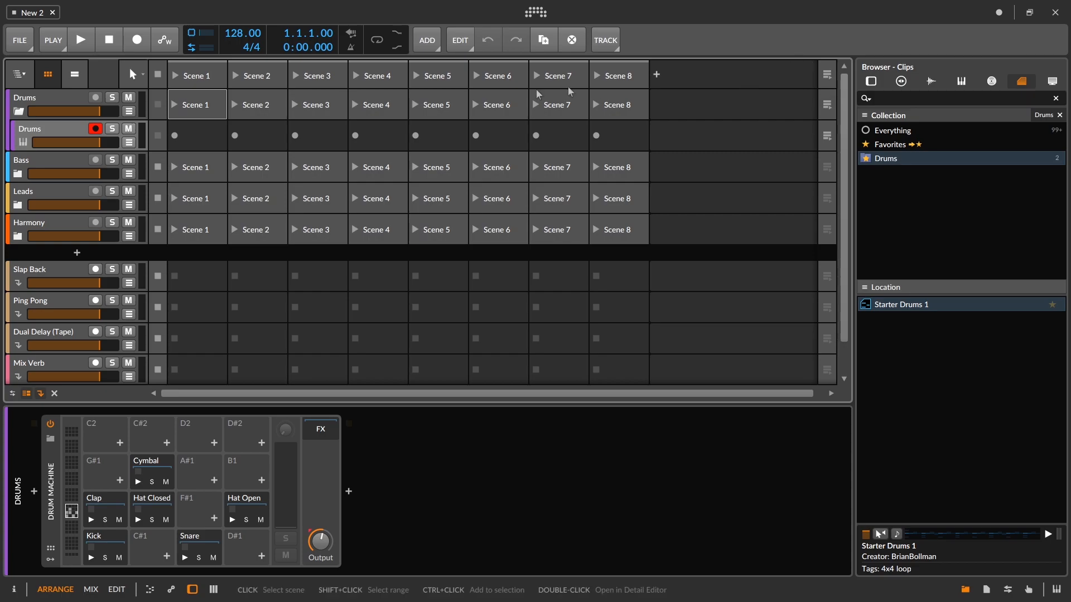
left_click(75, 74)
left_click_drag(668, 102, 308, 102)
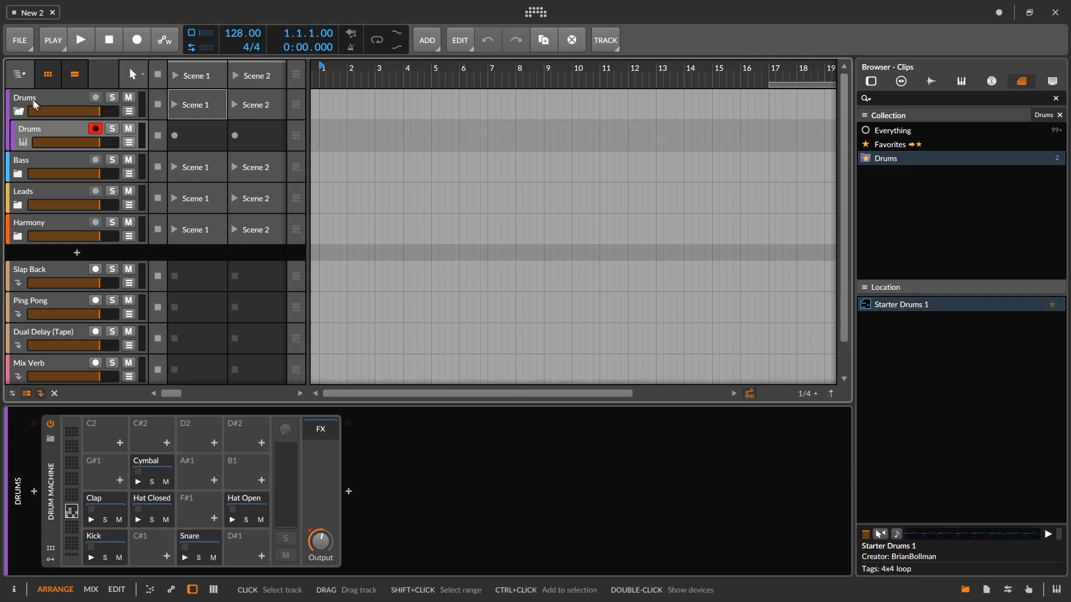
left_click(47, 74)
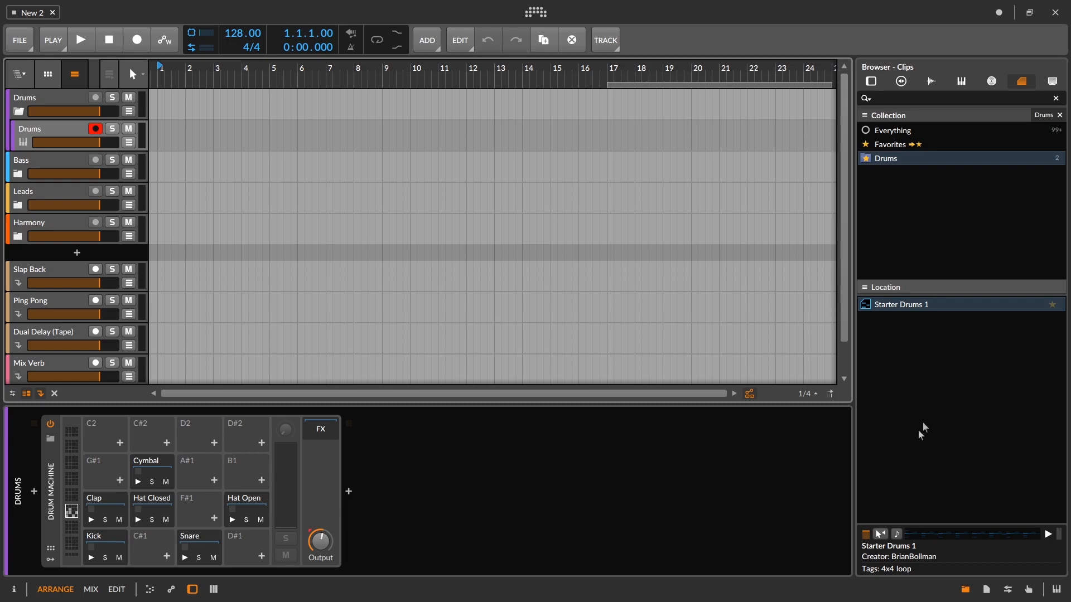
Place the Starter Drums 1 clip at bar 1 of the Drums instrument track and play it looped
left_click_drag(900, 305, 385, 158)
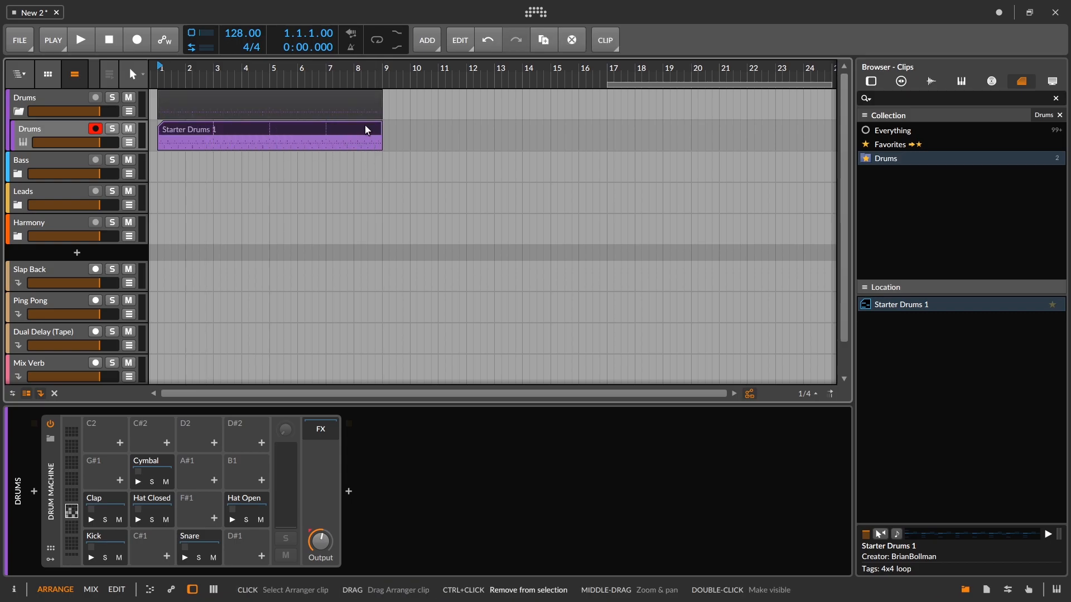
key("ctrl+l")
key("space")
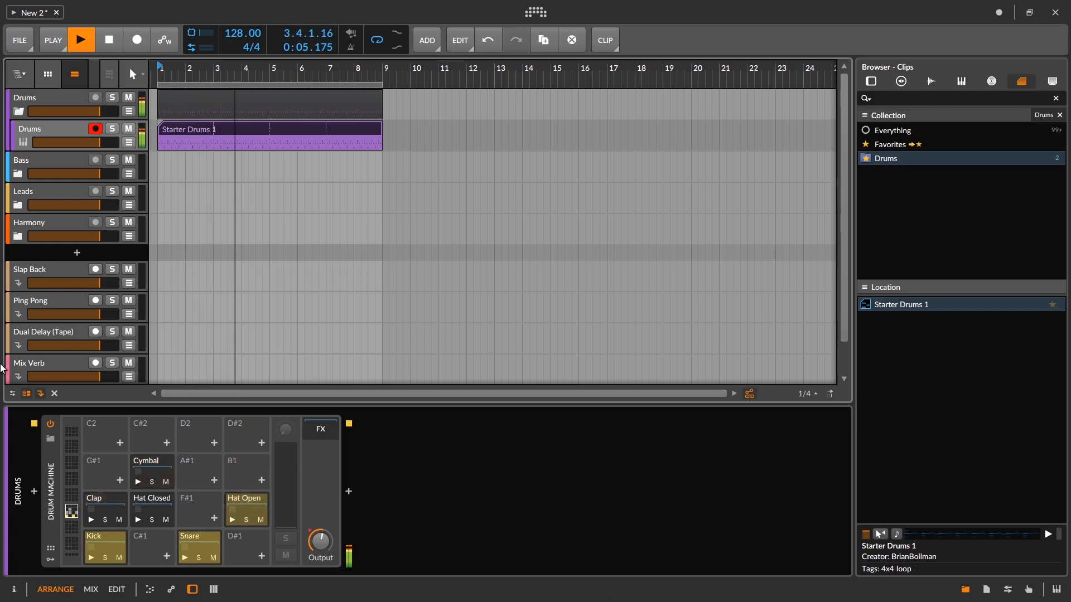
Show the inspector for the Drums instrument track, raise its Mix Verb send slightly, and stop playback
left_click(14, 590)
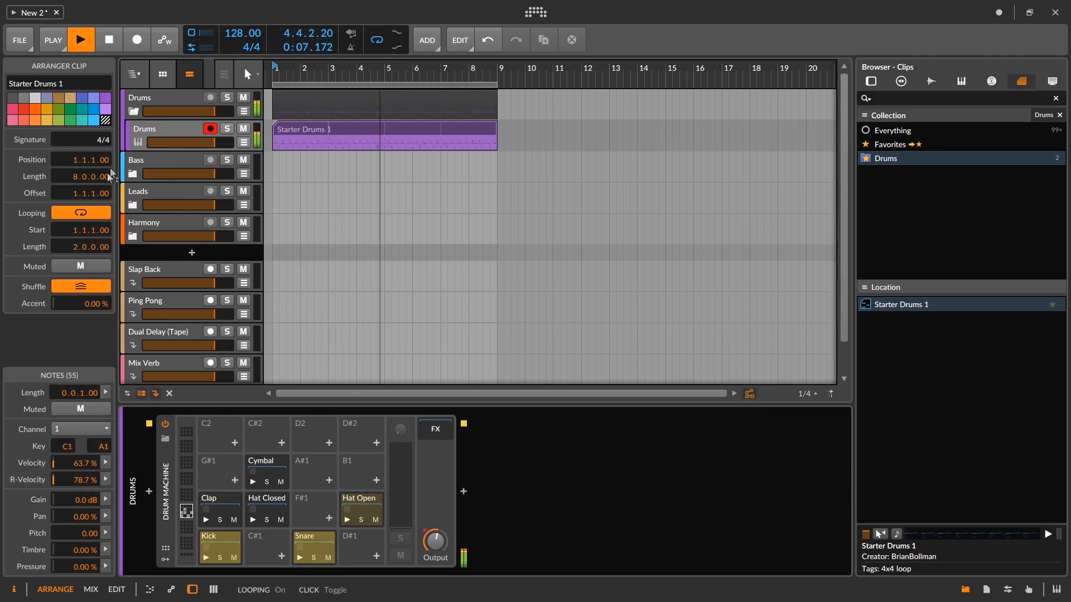
left_click(137, 128)
left_click_drag(109, 330, 109, 164)
scroll(100, 357, "down", 1)
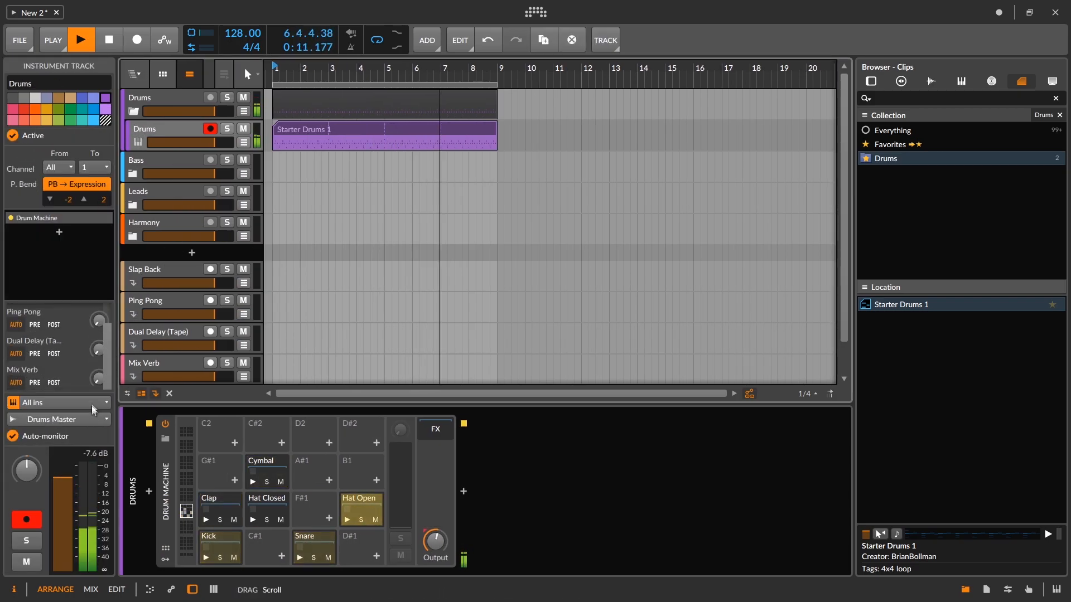
left_click_drag(99, 379, 99, 427)
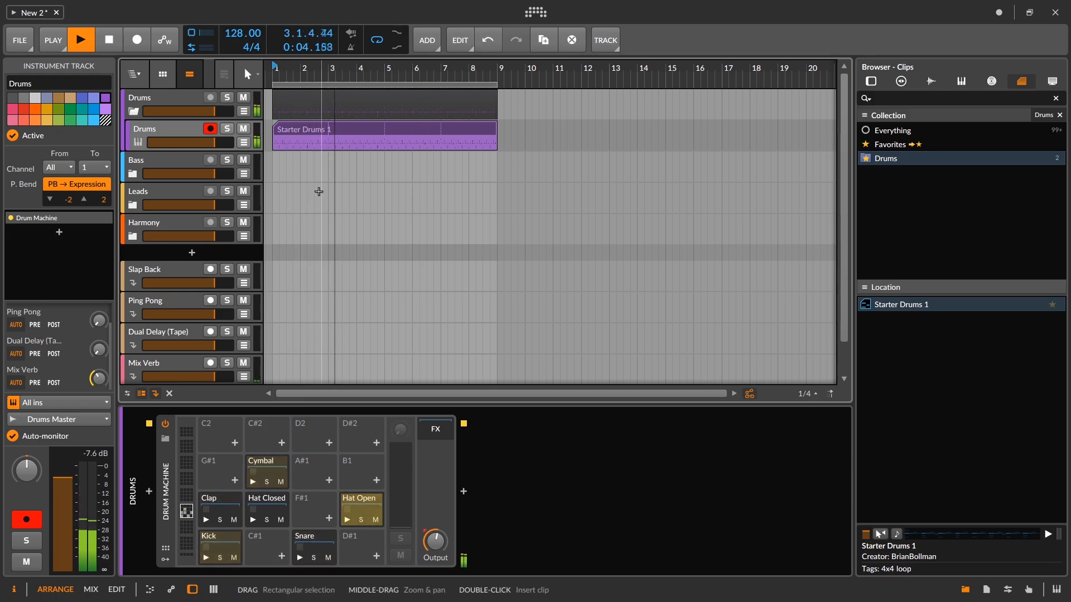
key("space")
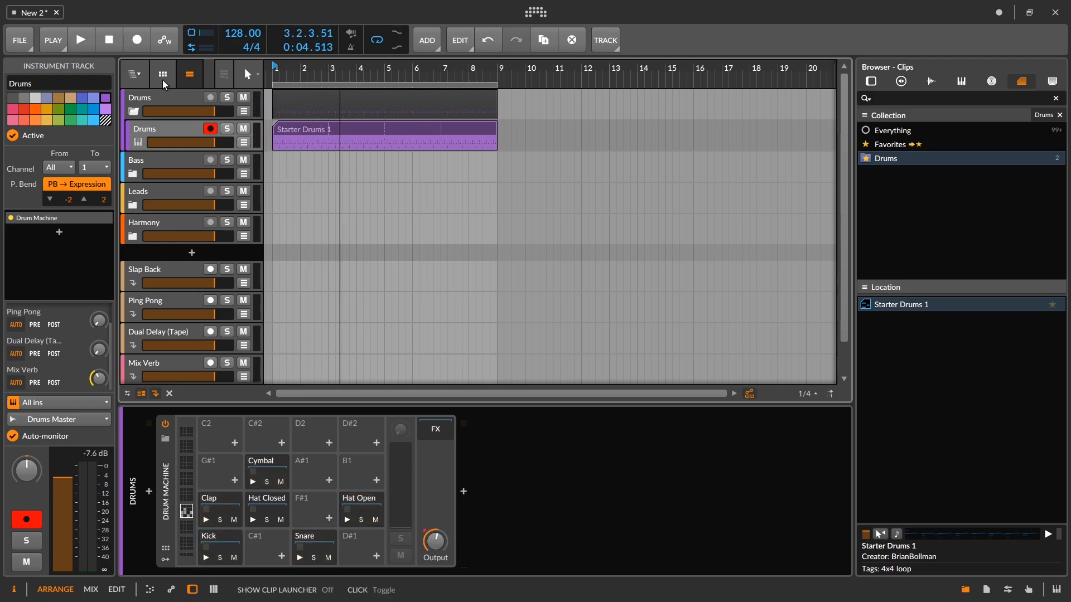
Show the clip launcher beside the arranger once more and hide it again
left_click(163, 82)
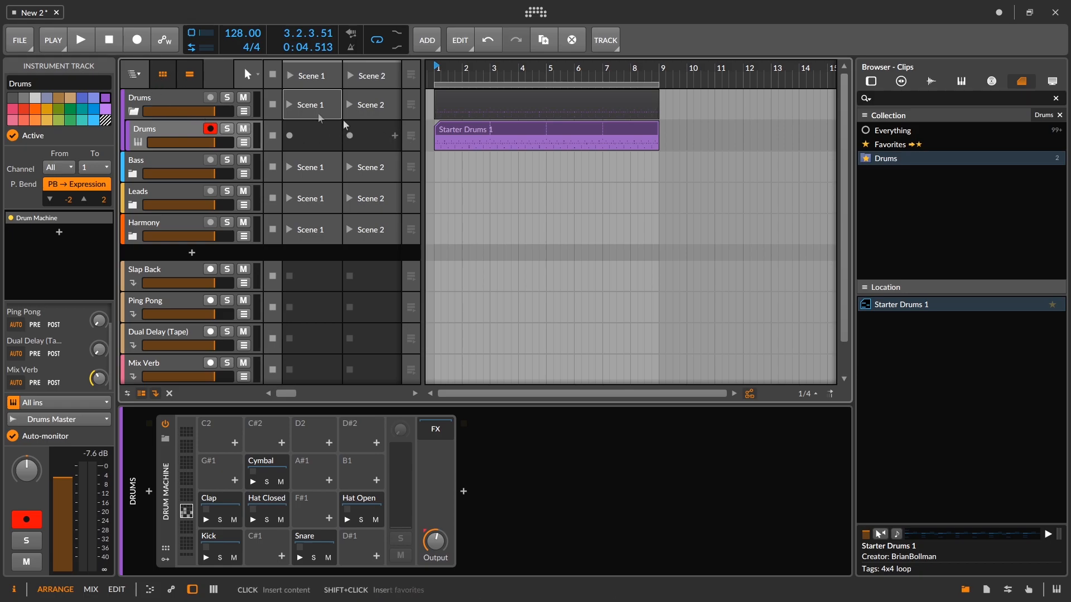
left_click(169, 78)
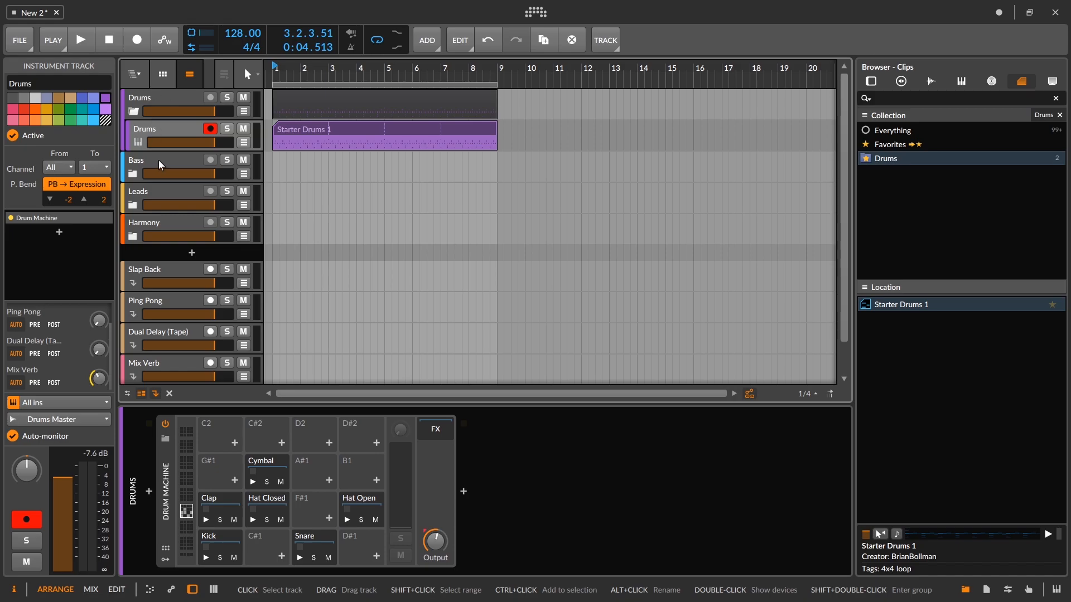
Fold the Drums group, and expand and enable its Compressor with the drum loop playing
left_click(214, 129)
left_click(135, 111)
left_click(136, 139)
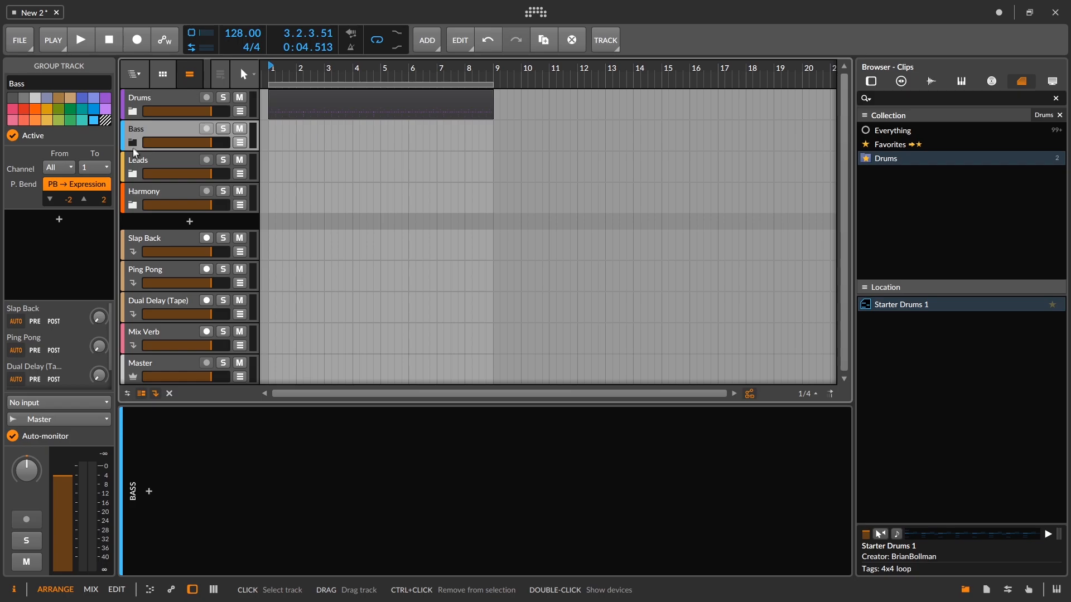
left_click(134, 103)
double_click(161, 473)
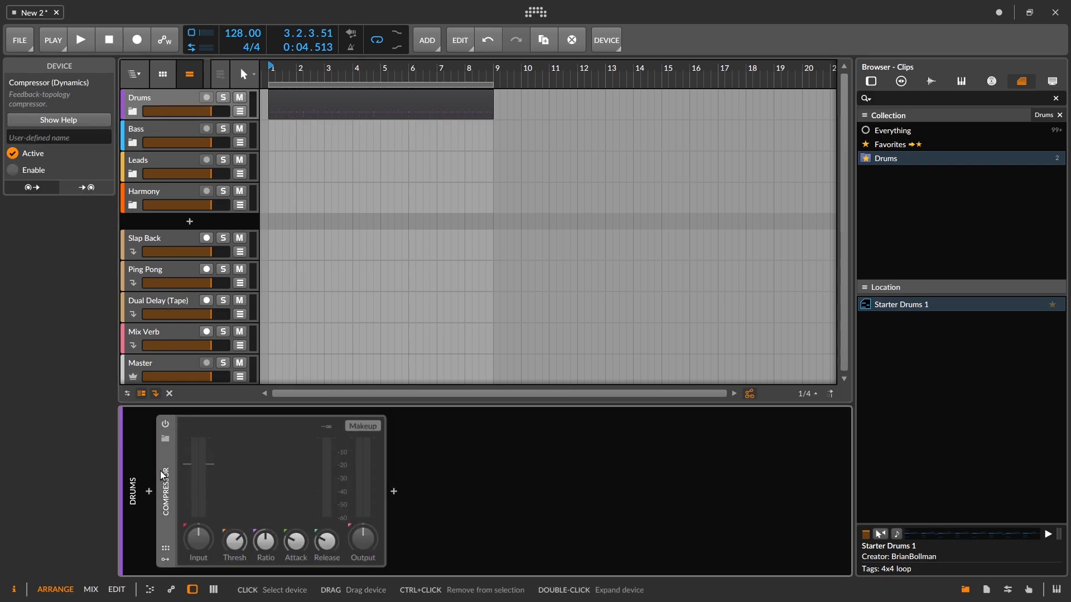
left_click(165, 424)
key("space")
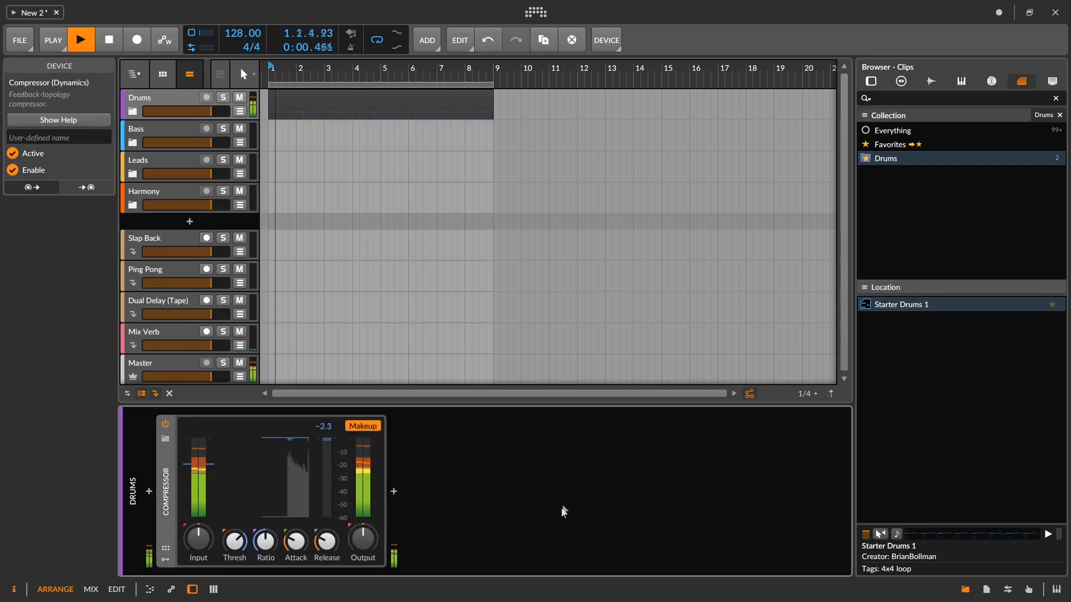
Adjust the Drums Compressor with a lower threshold, slower attack, slightly shorter release and about -3.5 dB output, then collapse it and stop playback
left_click_drag(235, 541, 235, 551)
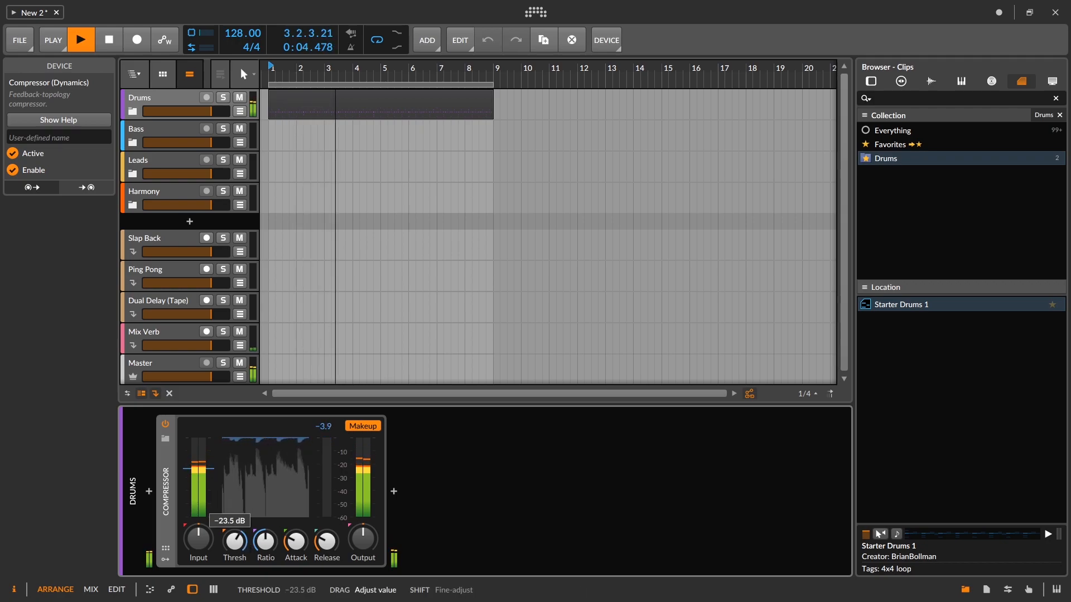
left_click_drag(301, 547, 327, 532)
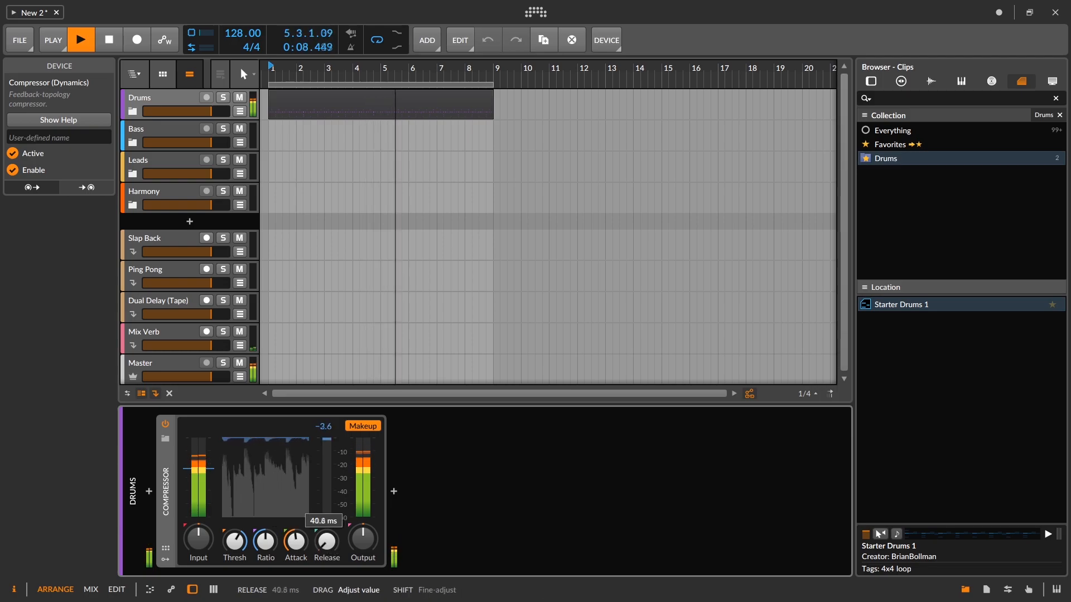
left_click_drag(235, 544, 235, 555)
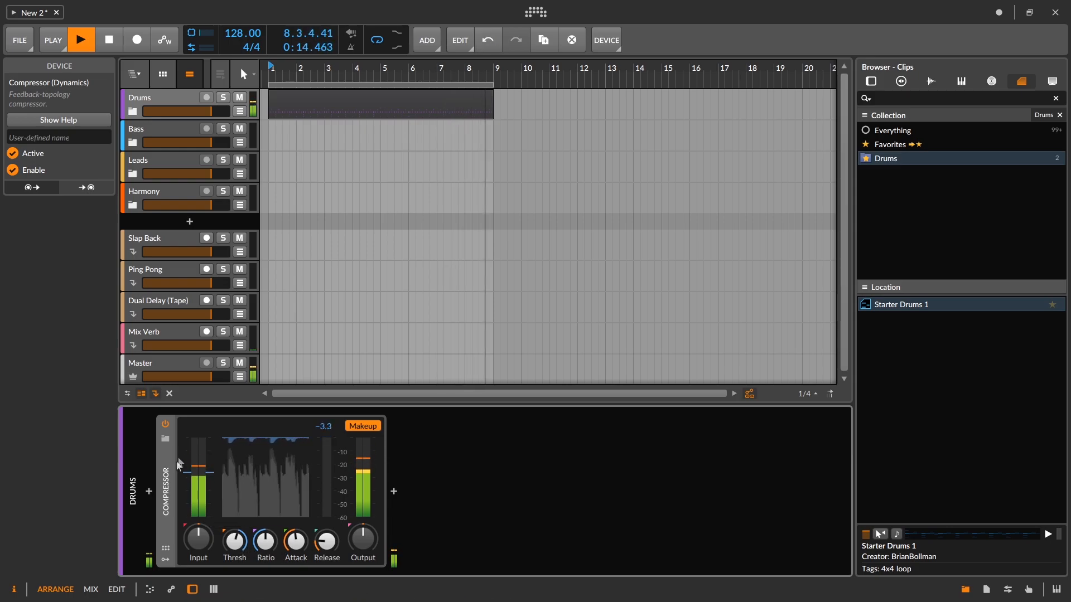
left_click_drag(363, 539, 363, 543)
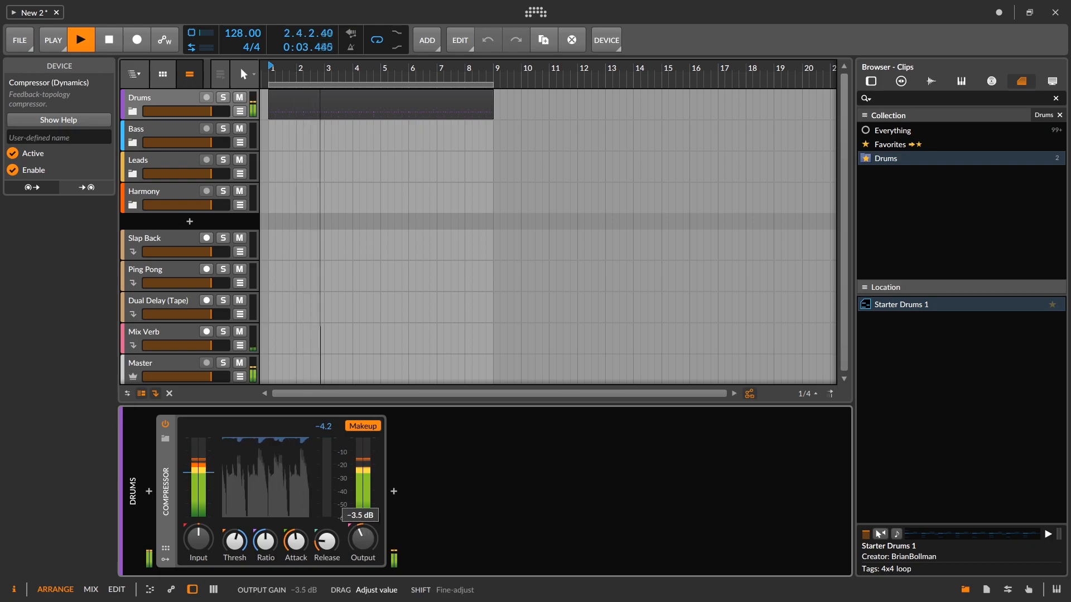
double_click(171, 477)
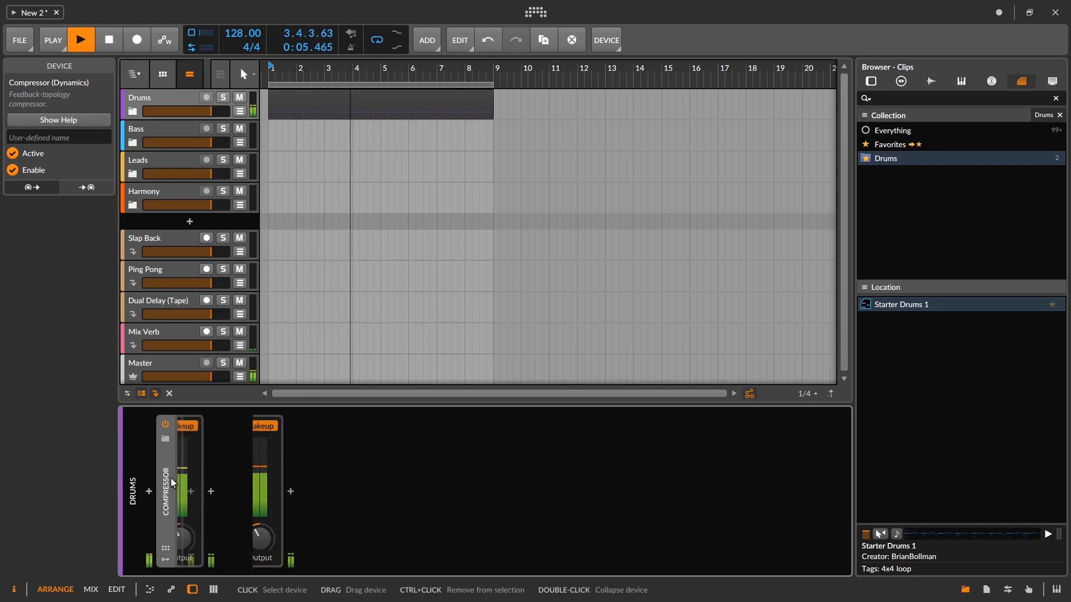
key("space")
Lower the Phase-4 Output macro on the Bass group's Pluck Bass track, and record-arm the Sustain Bass track
left_click(173, 134)
left_click(132, 142)
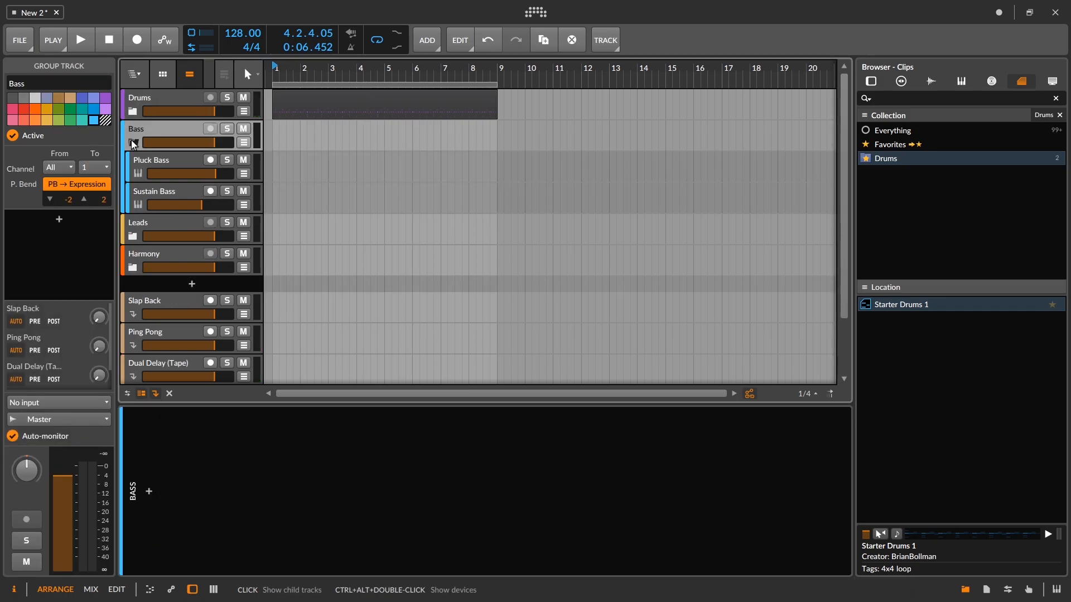
left_click(174, 163)
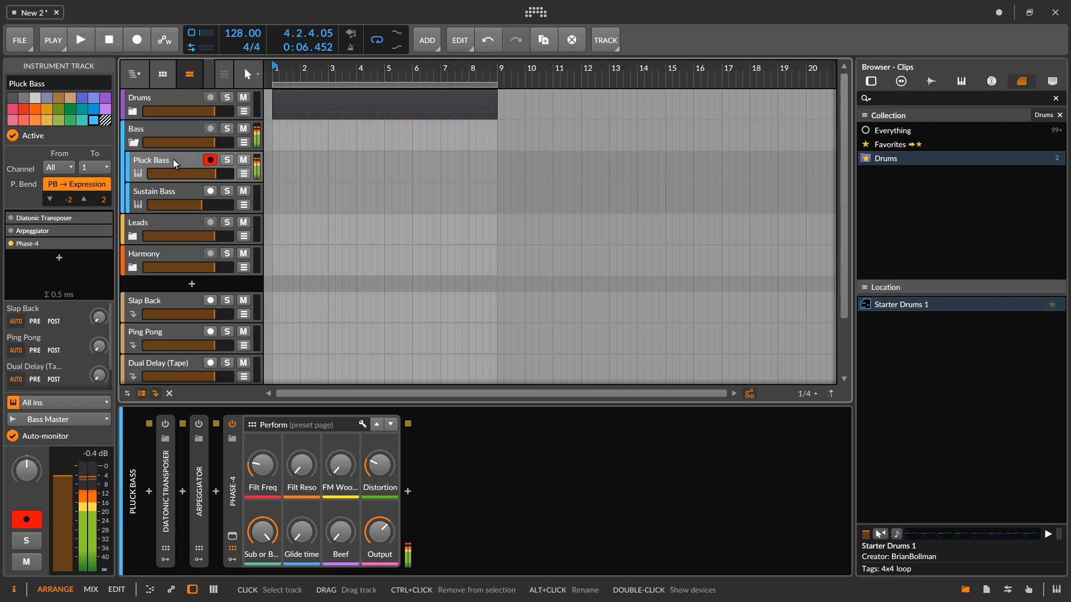
left_click_drag(385, 533, 384, 510)
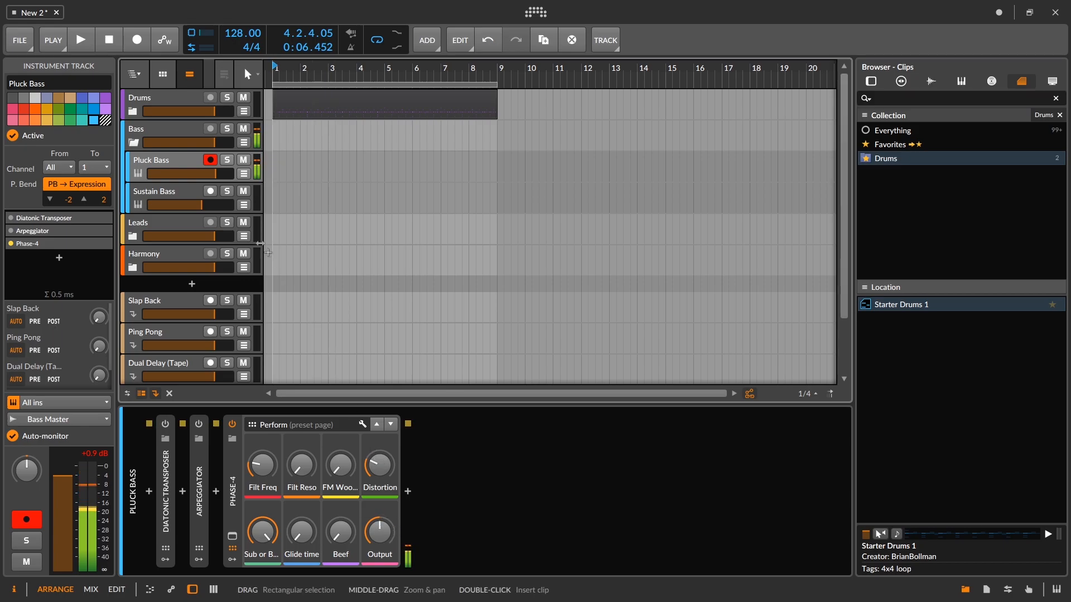
left_click(210, 191)
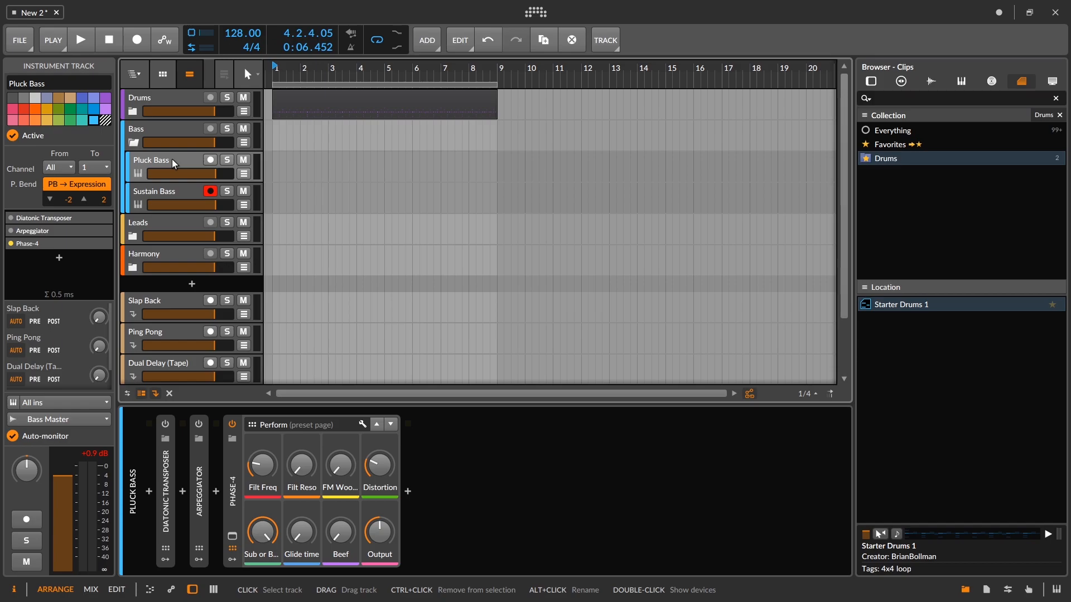
Search the entire clip collection for "bass line"
left_click(907, 130)
left_click(1007, 102)
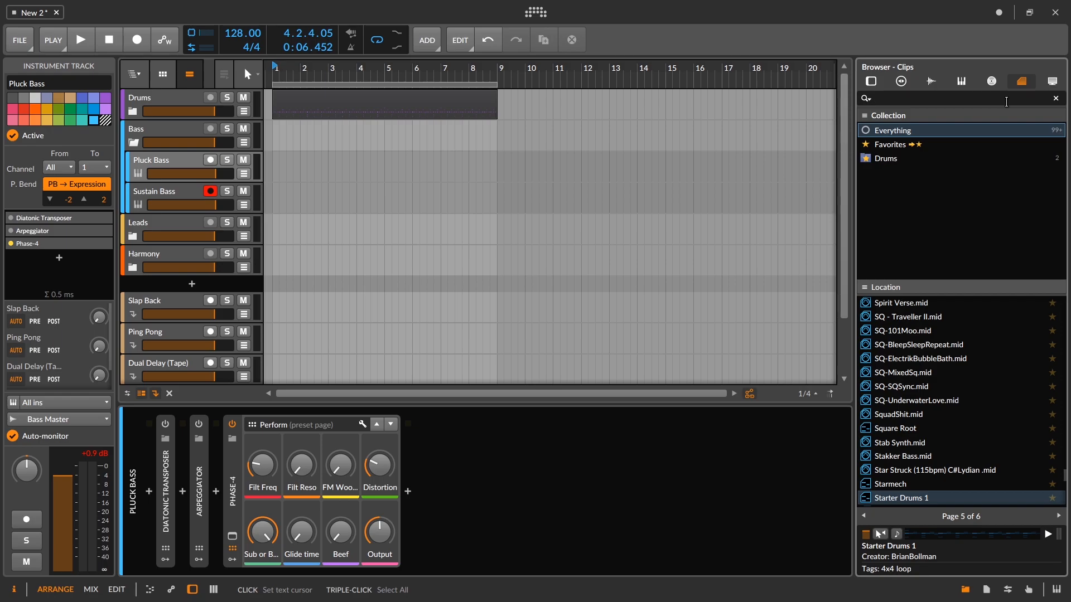
type("bass")
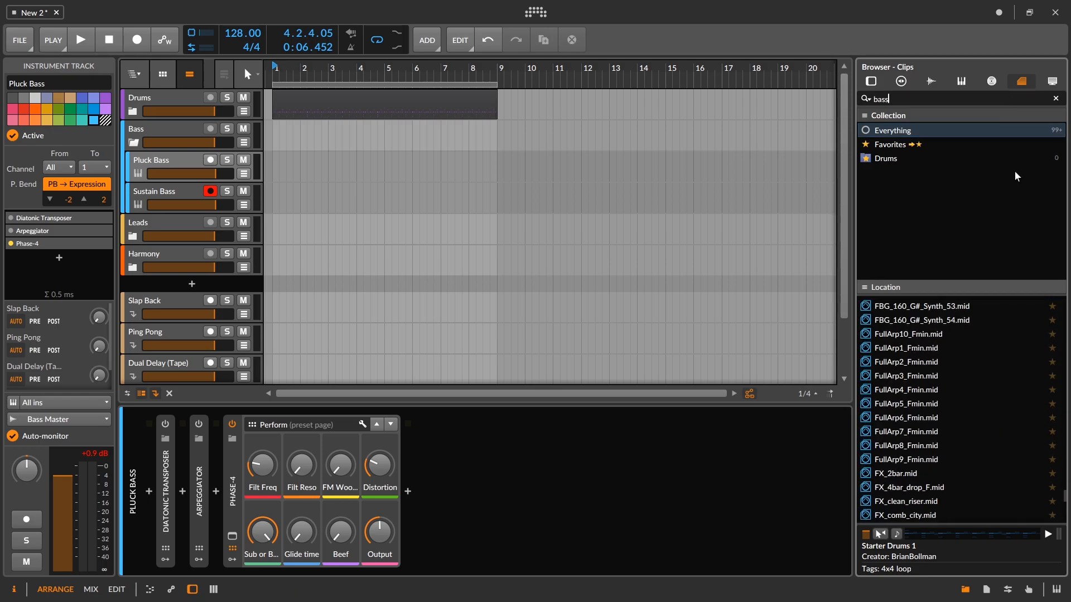
type(" line")
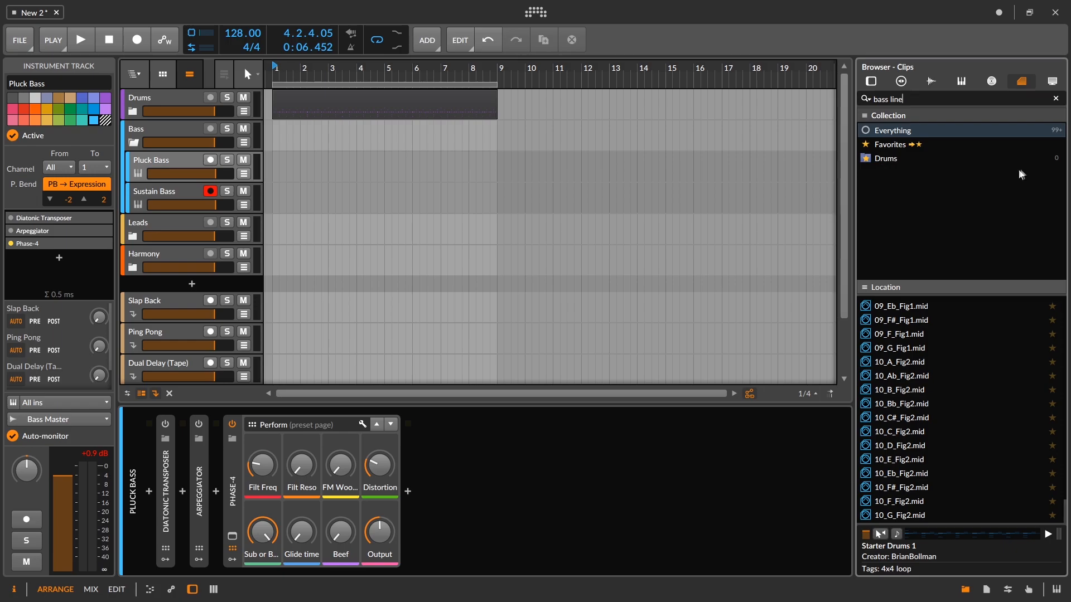
Audition the MIDI clips from 09_Eb_Fig1.mid through 09_G_Fig1.mid
left_click(895, 309)
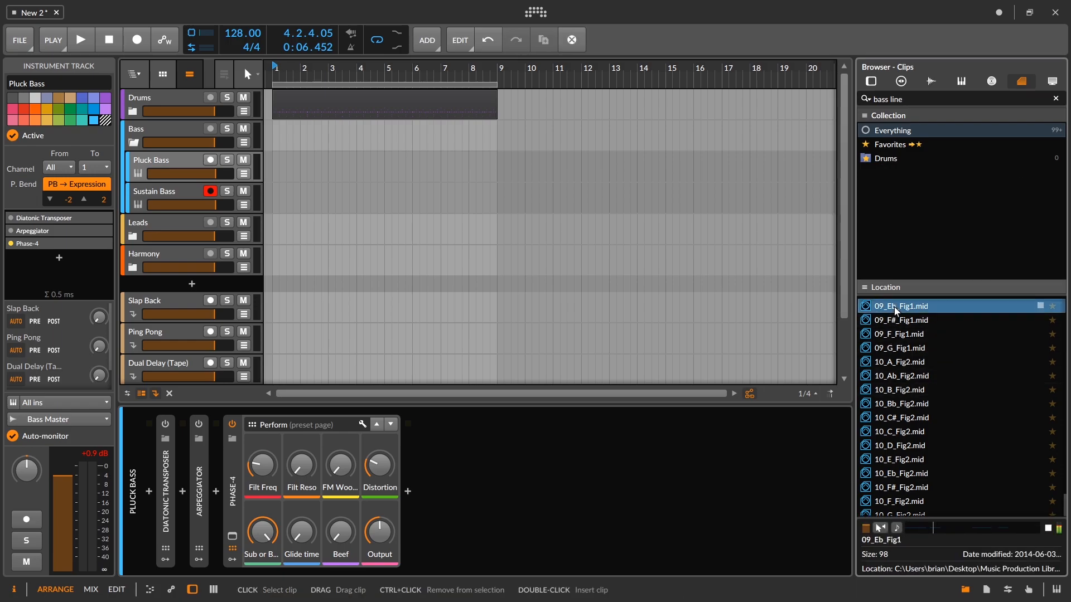
key("Down")
key("Down")
key("Down")
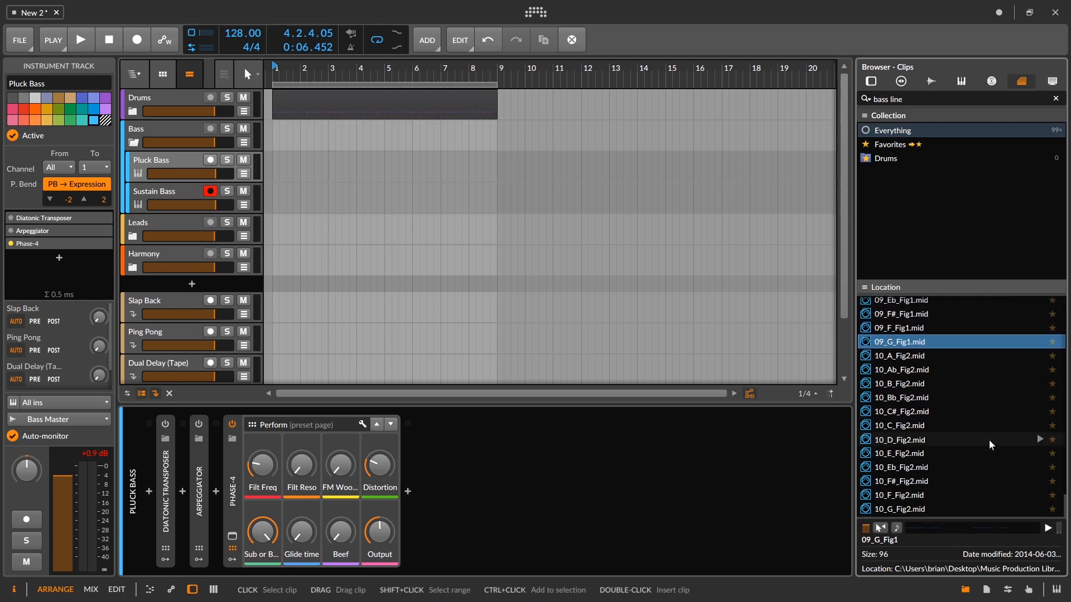
Audition the second Bass Line 01.mid clip with the drums and place it at bar 1 of the Pluck Bass track
left_click(935, 317)
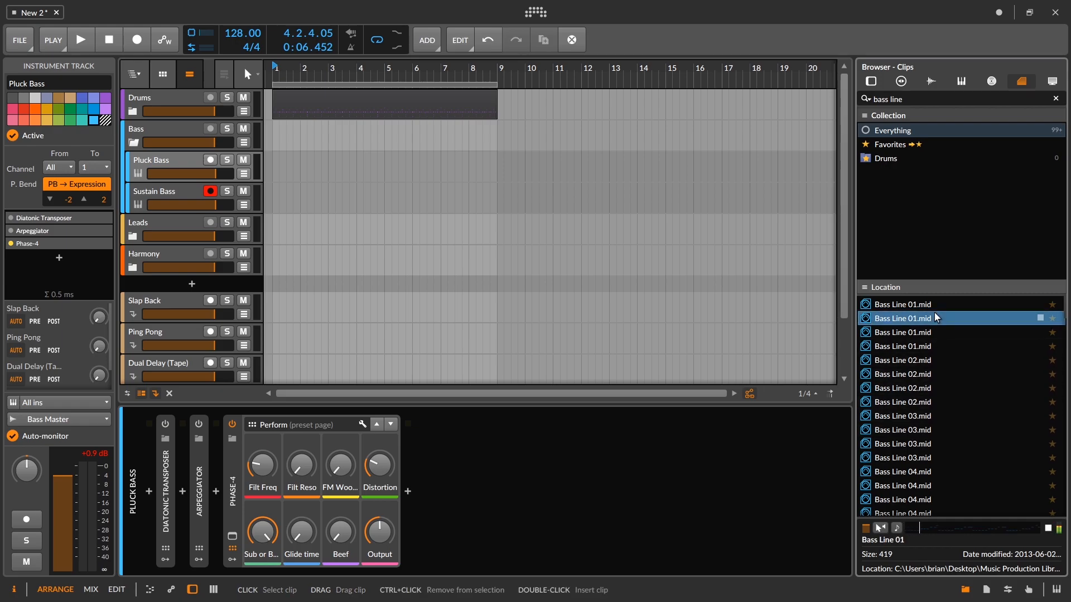
key("space")
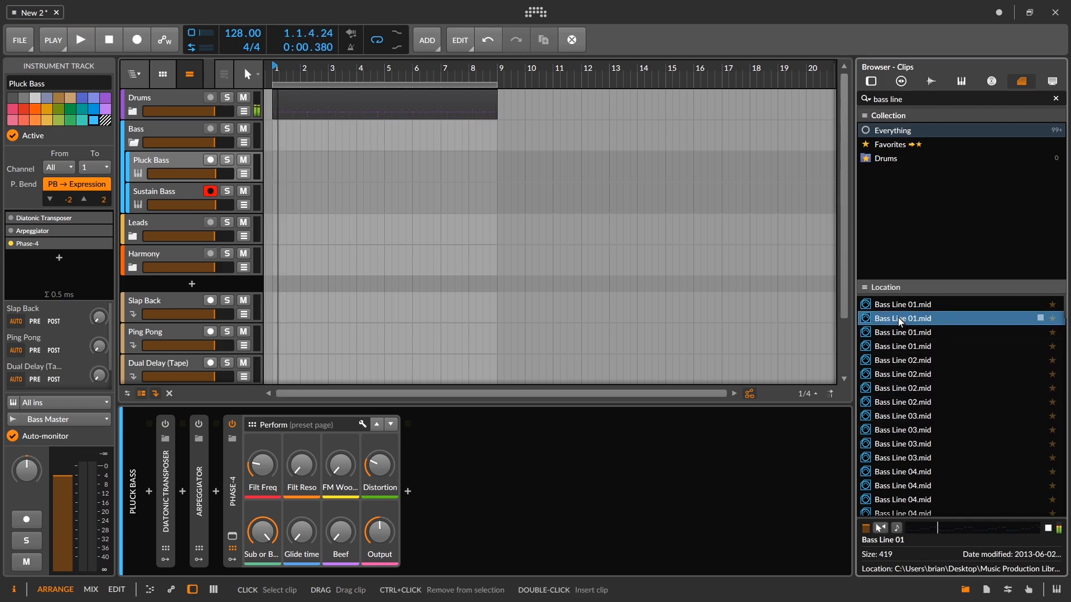
left_click_drag(894, 324, 272, 176)
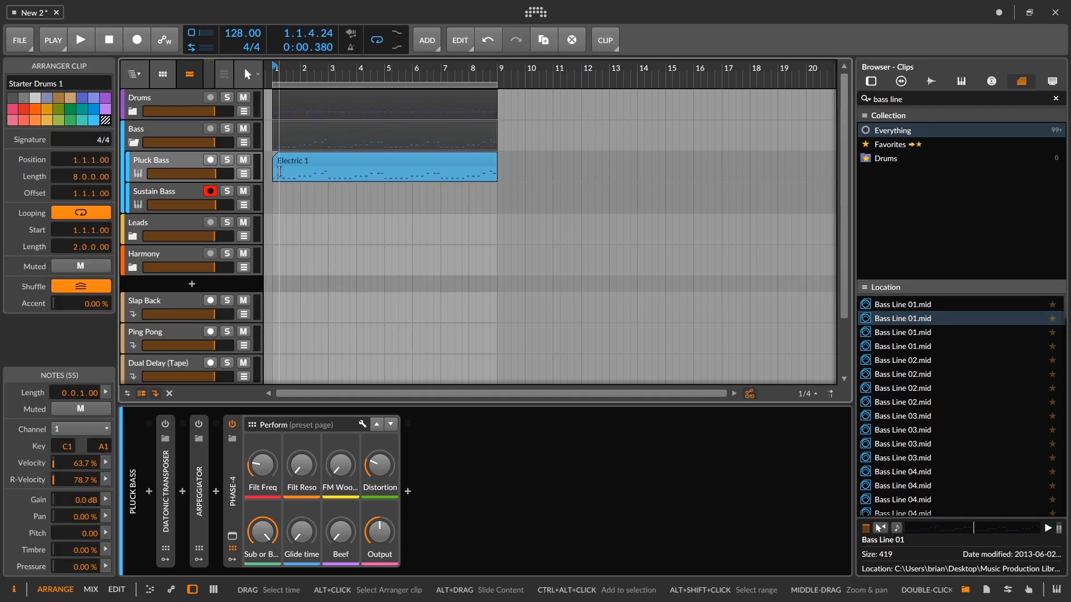
Play the arrangement and inspect the Pluck Bass clip's notes in the detail editor with only the used pitches listed
key("space")
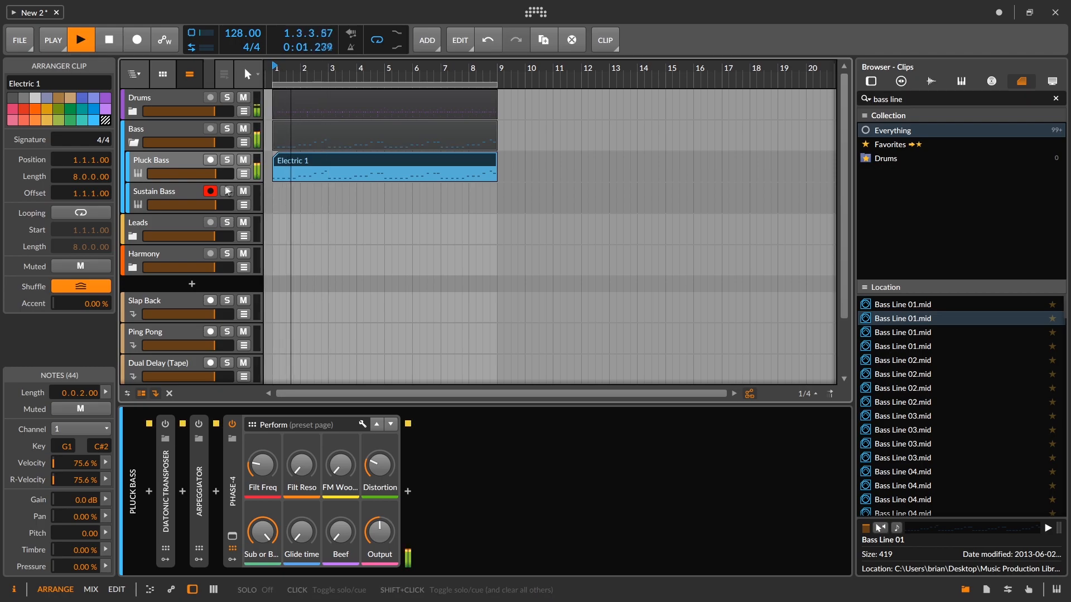
left_click(170, 163)
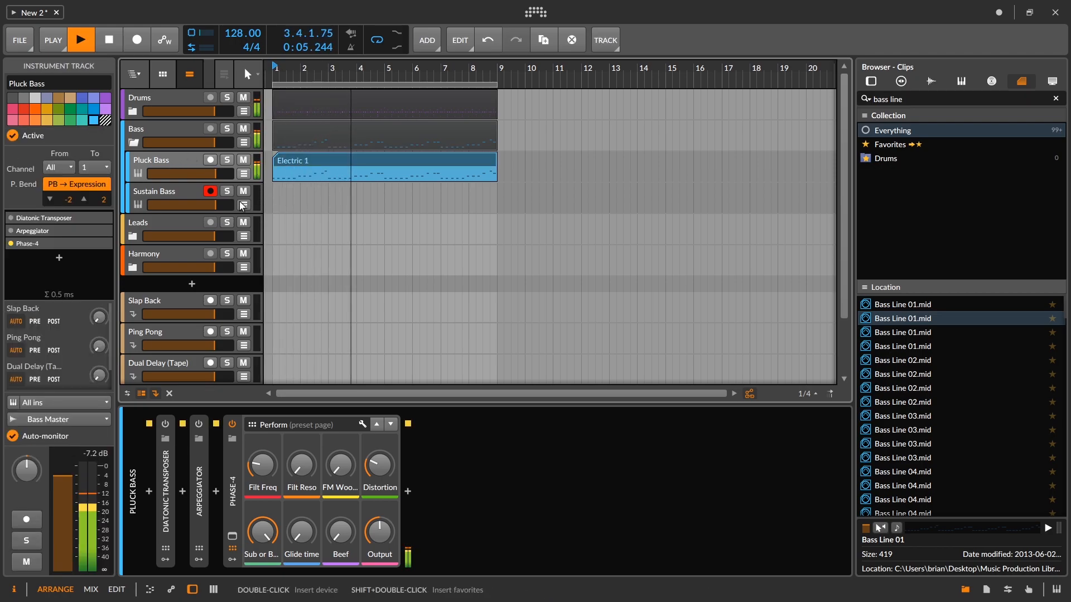
double_click(298, 163)
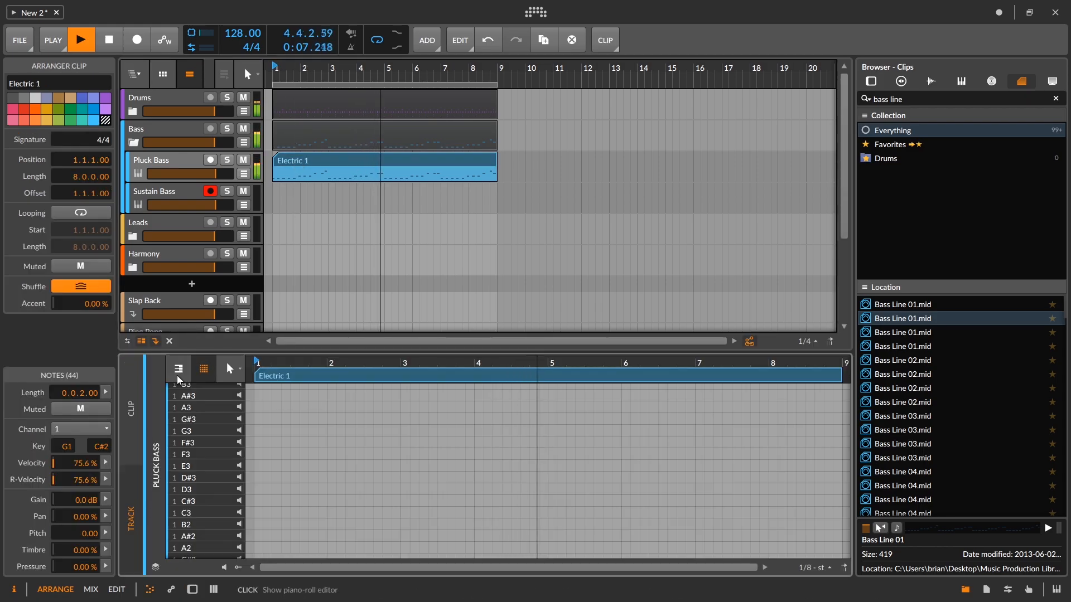
left_click(193, 372)
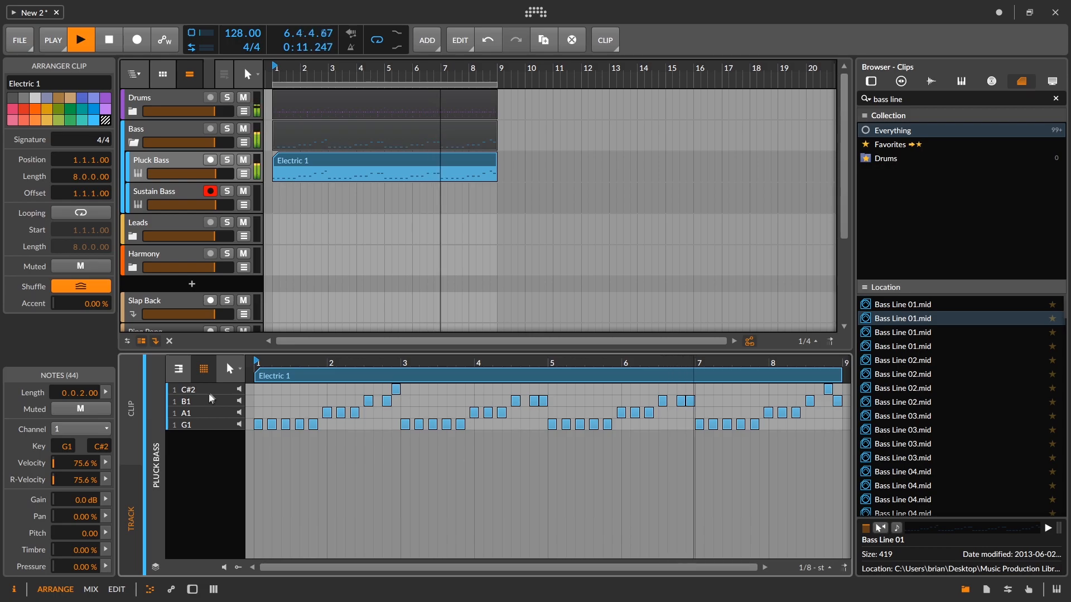
Set the Pluck Bass track's Diatonic Transposer to the key of G and enable the device
left_click(179, 164)
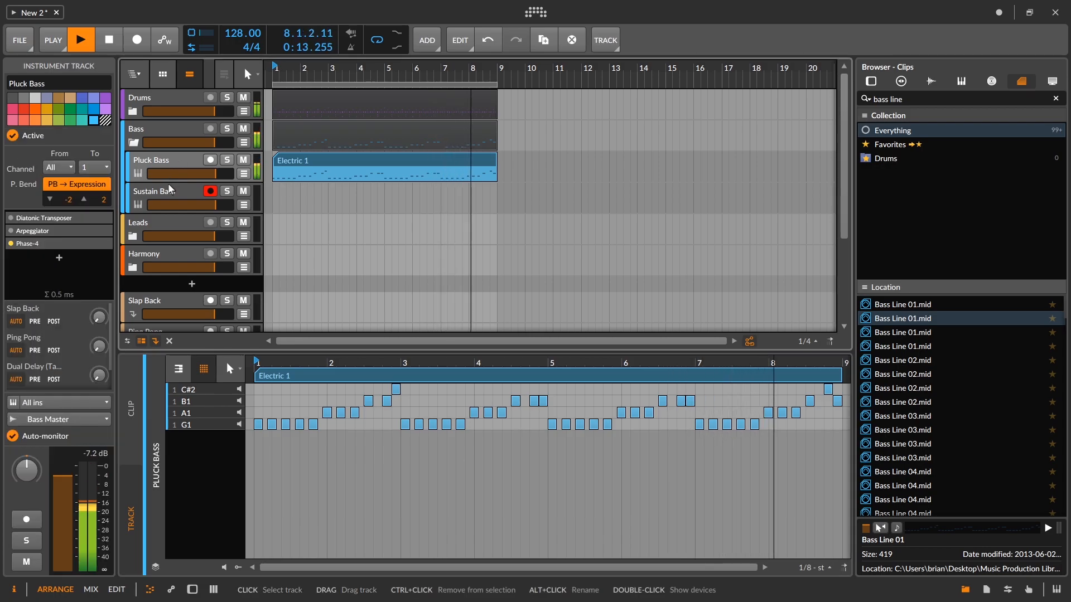
double_click(171, 162)
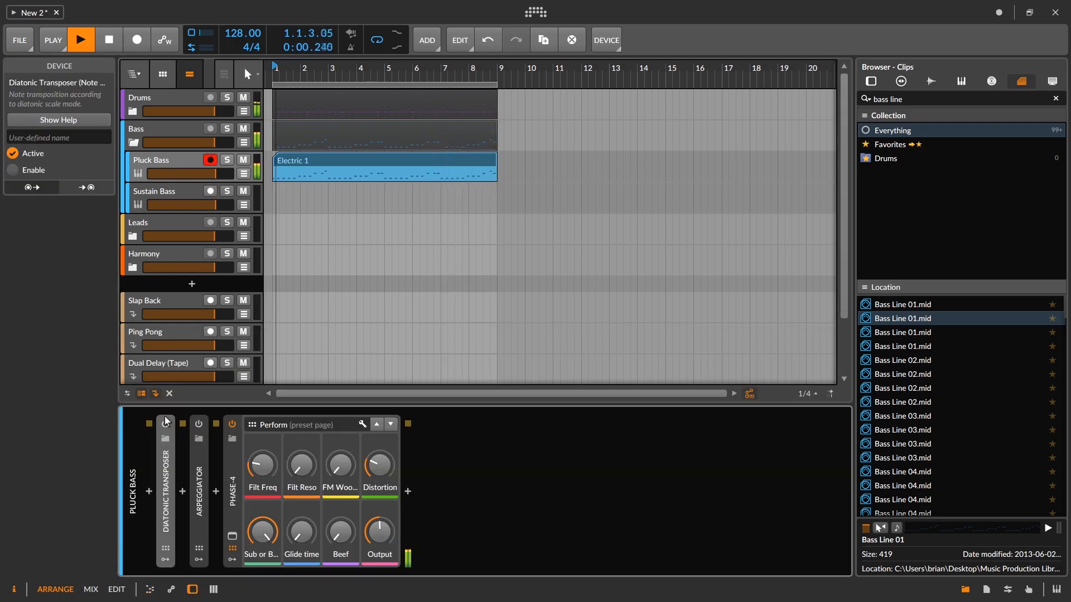
double_click(170, 471)
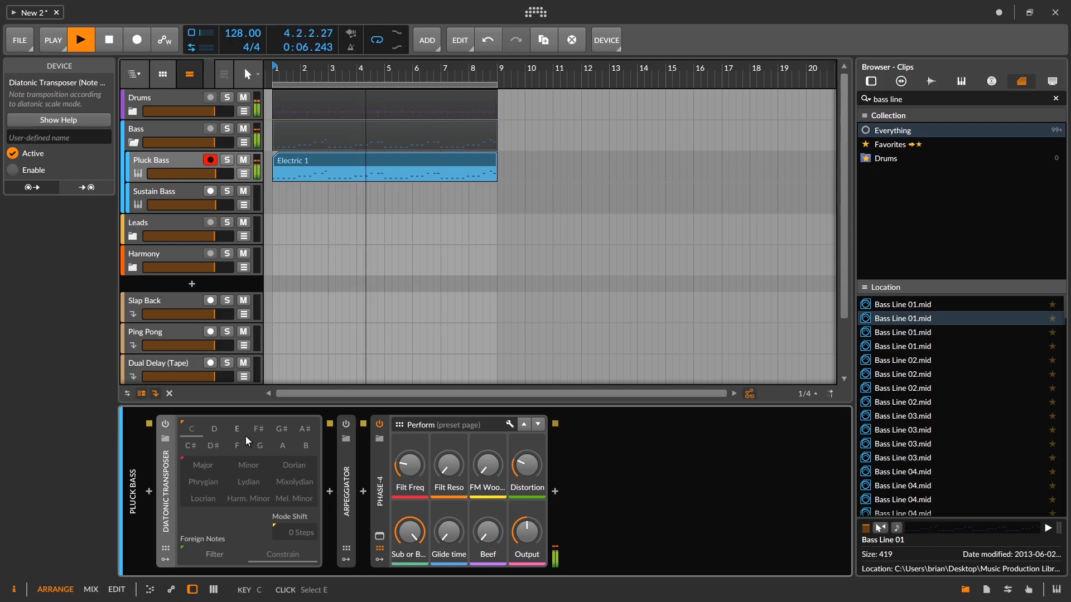
left_click(260, 445)
left_click(165, 424)
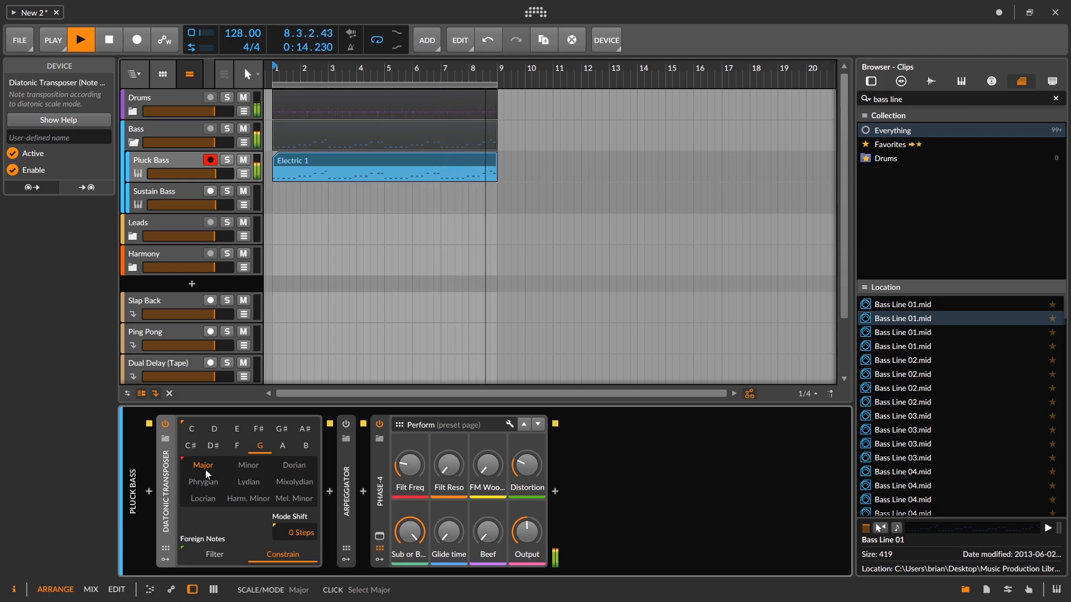
Hide the browser, then stop playback and show the clip launcher beside the arranger timeline
left_click(965, 590)
key("space")
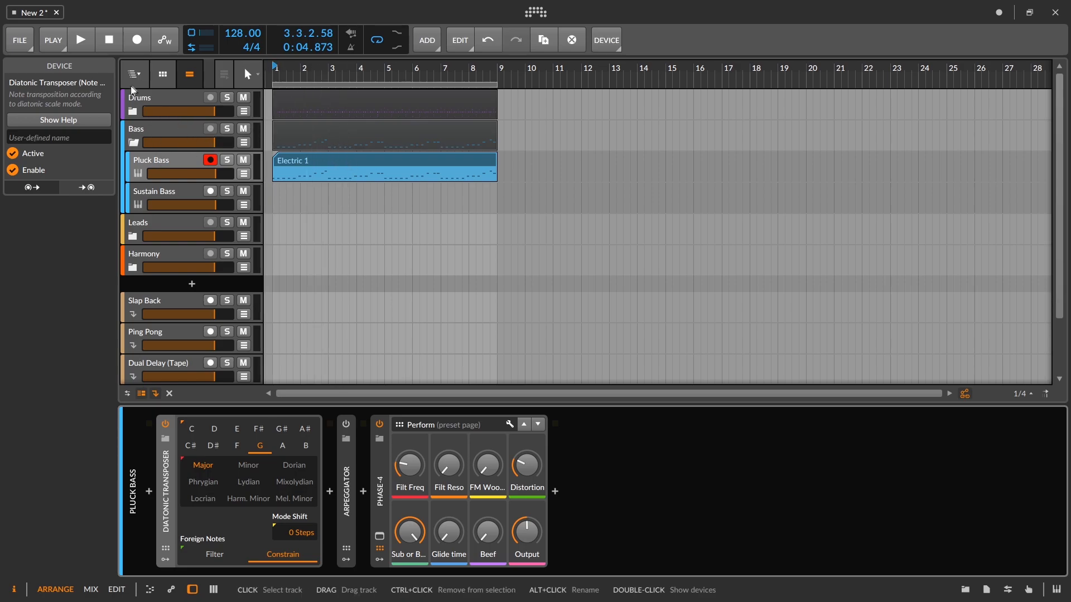
left_click(156, 75)
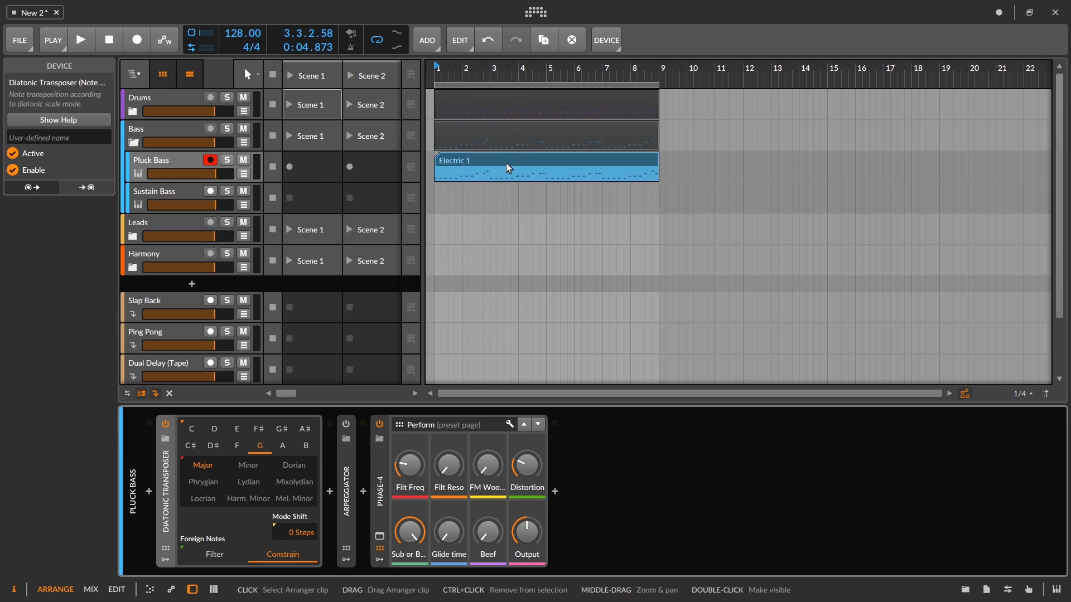
Play the arrangement and slightly lower the Pluck Bass track's volume
left_click(470, 167)
left_click(471, 164)
key("space")
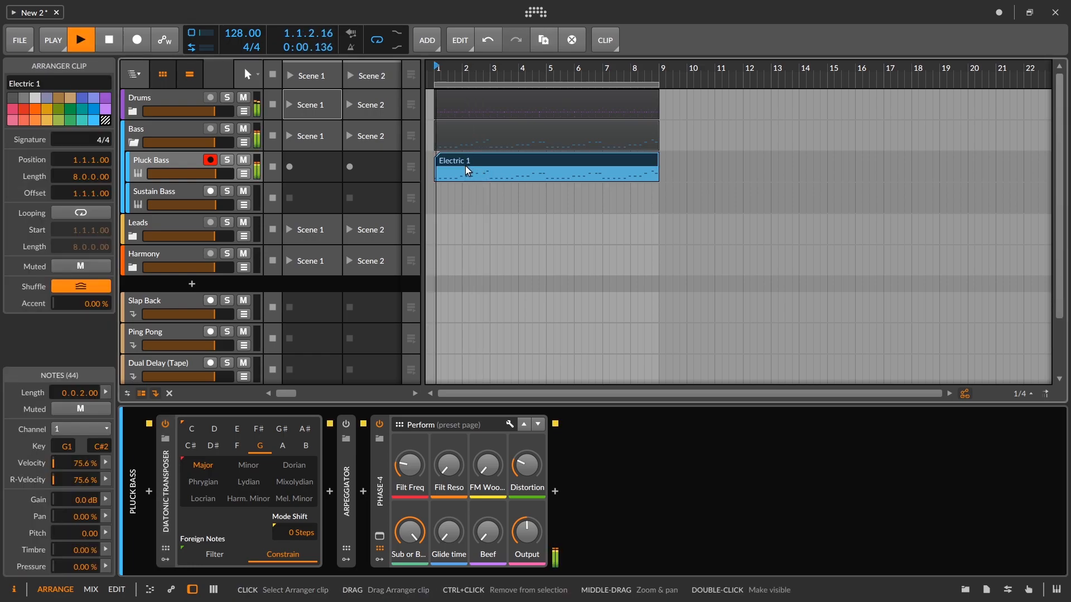
left_click_drag(209, 176, 202, 176)
Try the Dual Delay (Tape) and Ping Pong sends on the Pluck Bass track, returning each to minus infinity
left_click(172, 160)
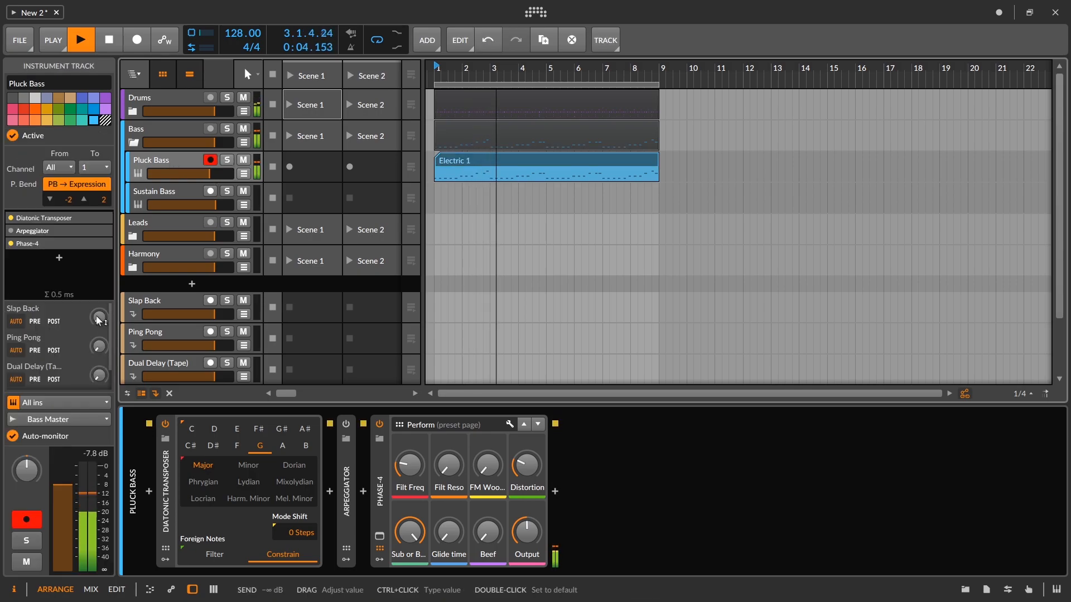
mouse_move(109, 328)
left_mouse_down()
mouse_move(109, 357)
mouse_move(98, 338)
left_mouse_up()
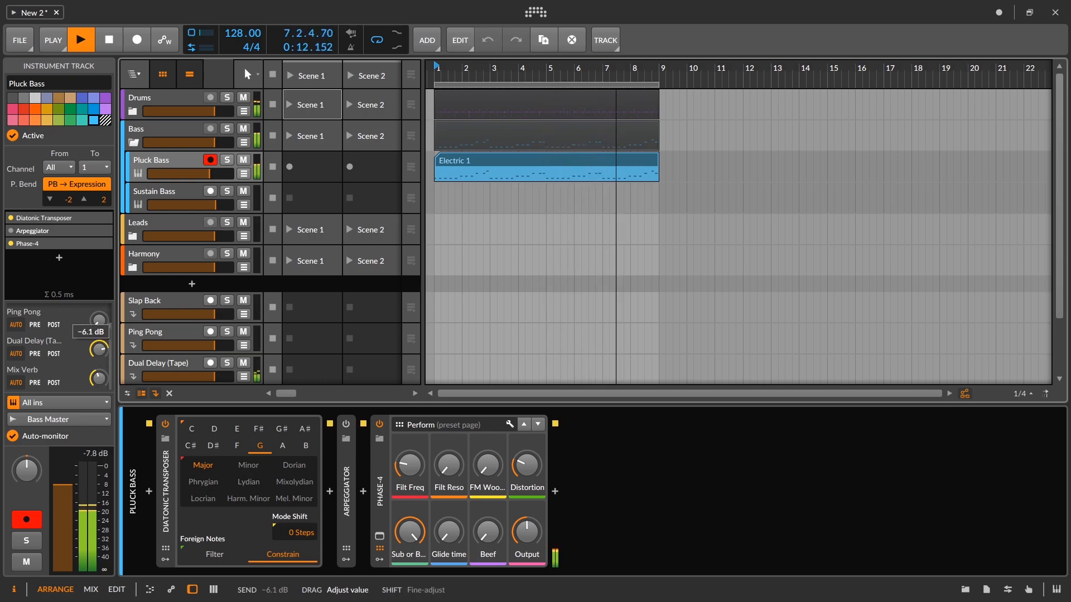
left_click_drag(96, 355, 96, 413)
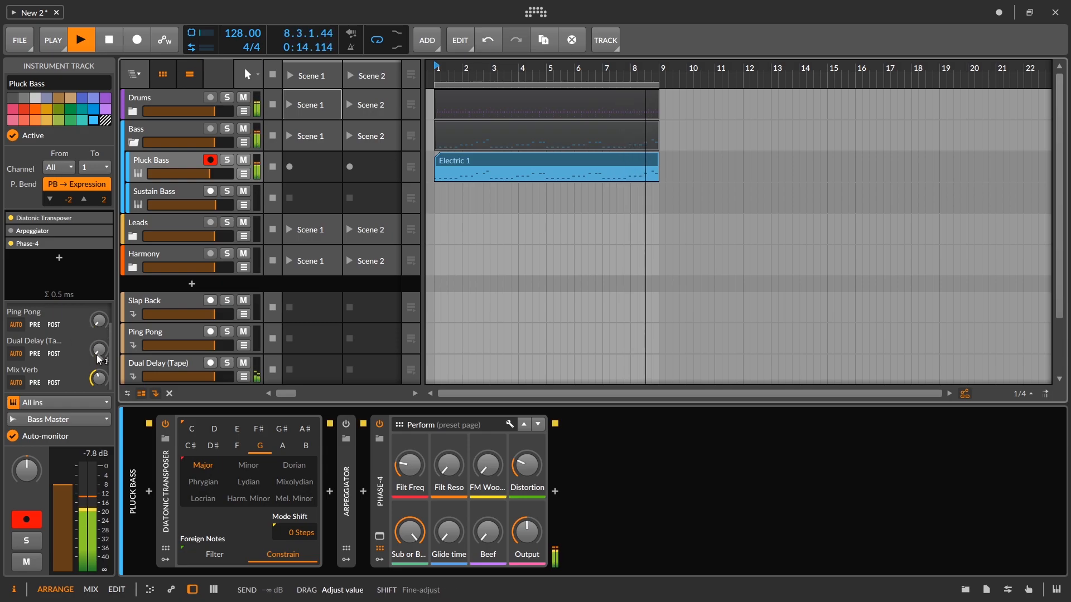
mouse_move(104, 338)
left_mouse_down()
mouse_move(98, 312)
mouse_move(98, 352)
left_mouse_up()
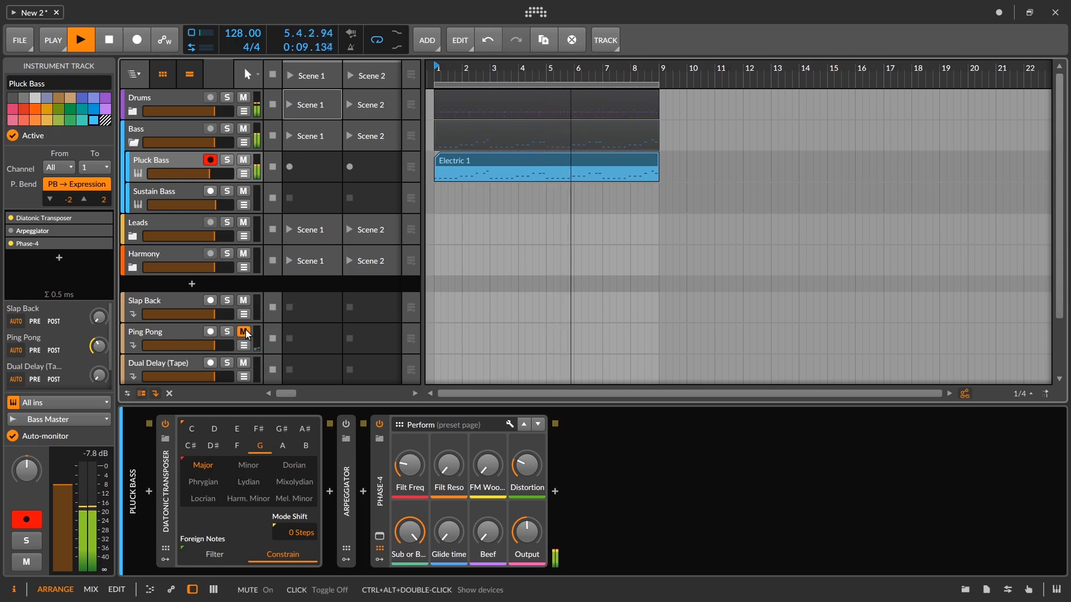
left_click_drag(98, 347, 98, 340)
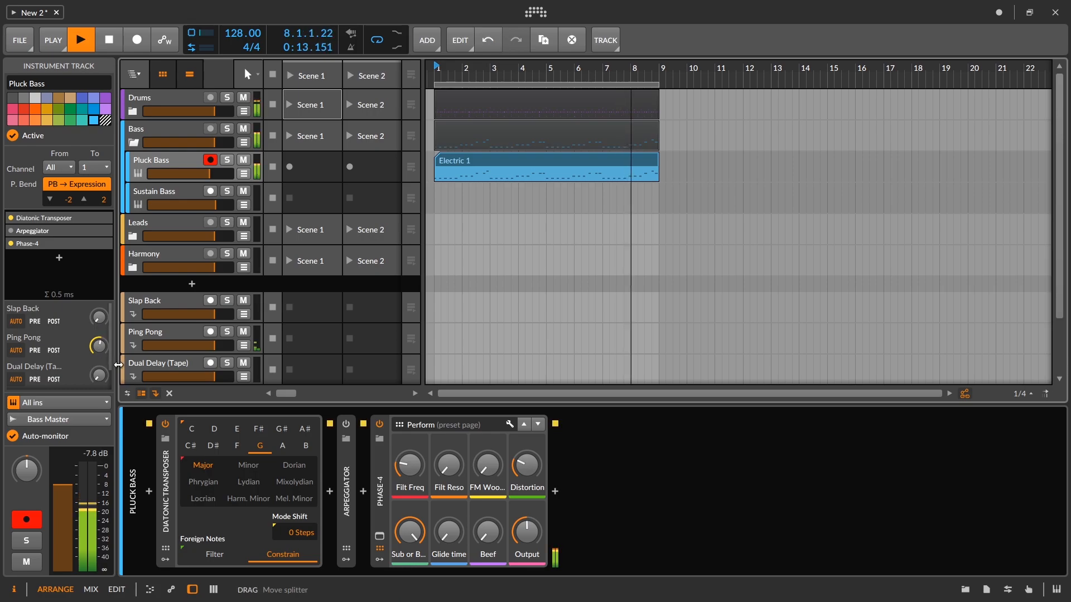
double_click(99, 346)
Raise the Pluck Bass track's Slap Back send to about -18.7 dB and stop playback
left_click_drag(99, 318, 99, 307)
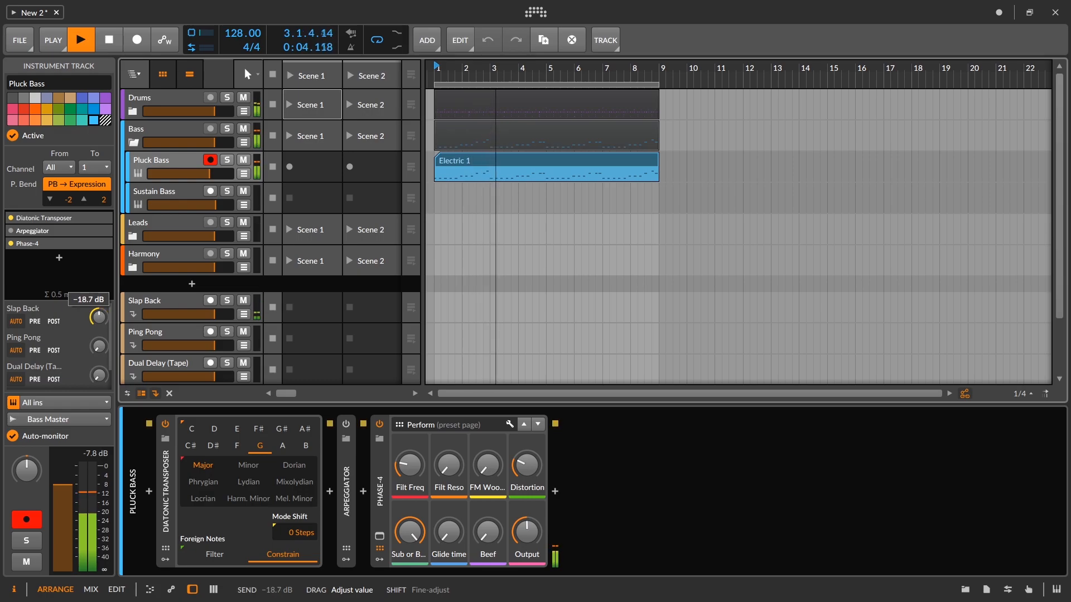
left_click_drag(99, 308, 99, 307)
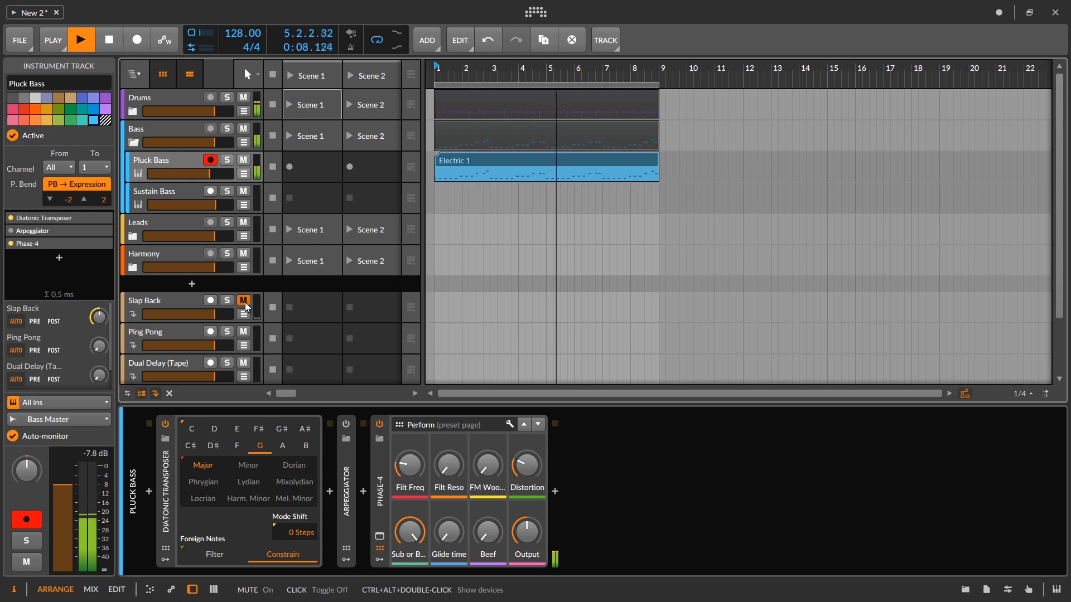
left_click_drag(103, 316, 103, 317)
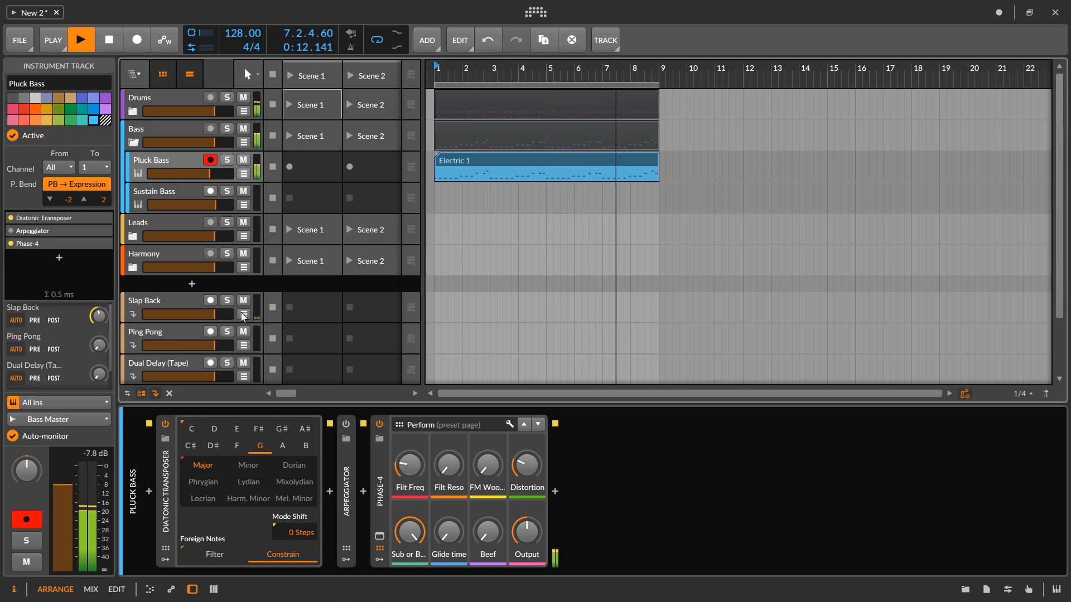
key("space")
Collapse the Bass group and hide the clip launcher
scroll(278, 223, "down", 2)
scroll(385, 238, "up", 2)
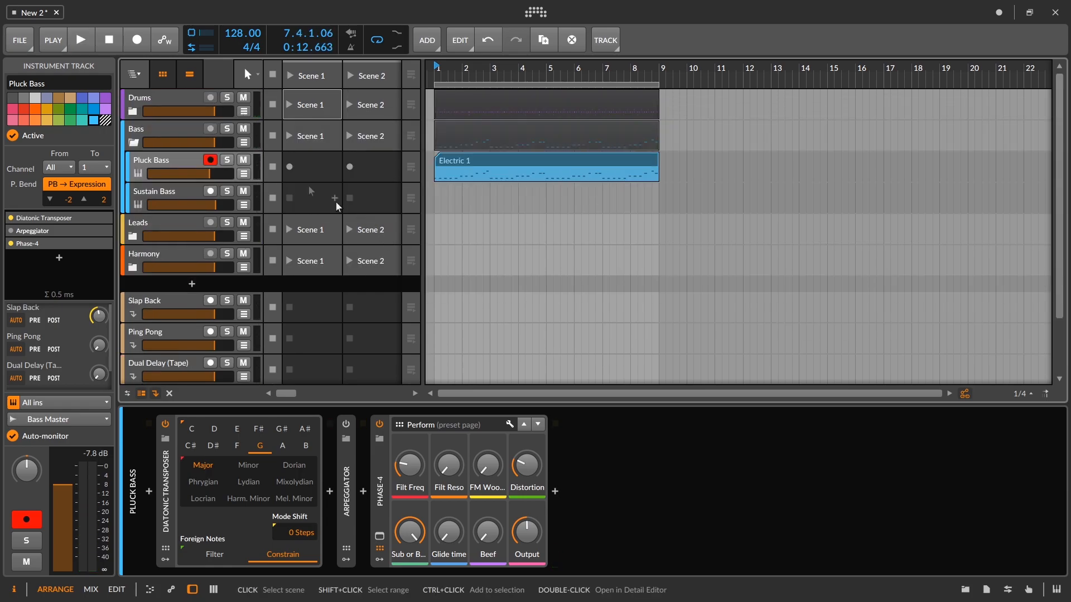
left_click(133, 143)
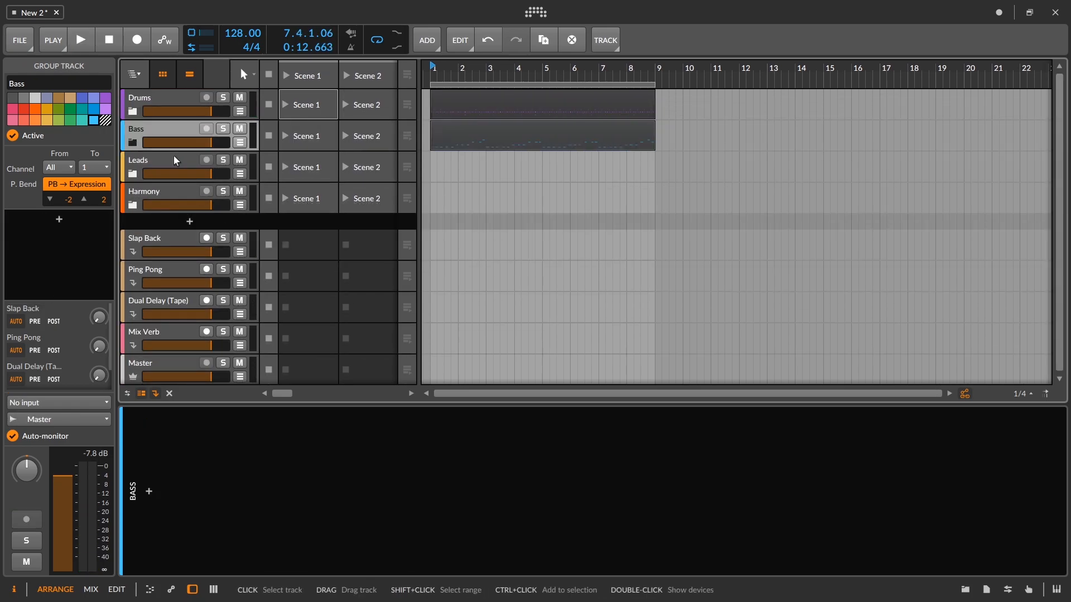
left_click(163, 75)
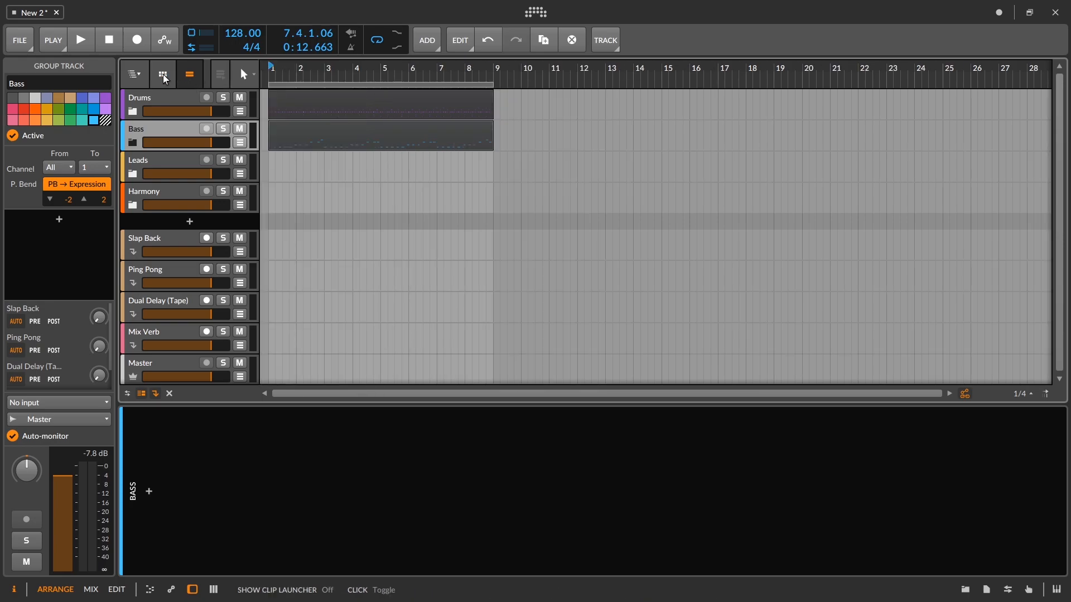
Expand the Leads group and enable the Plucky Lead track's Diatonic Transposer with G Major
left_click(136, 177)
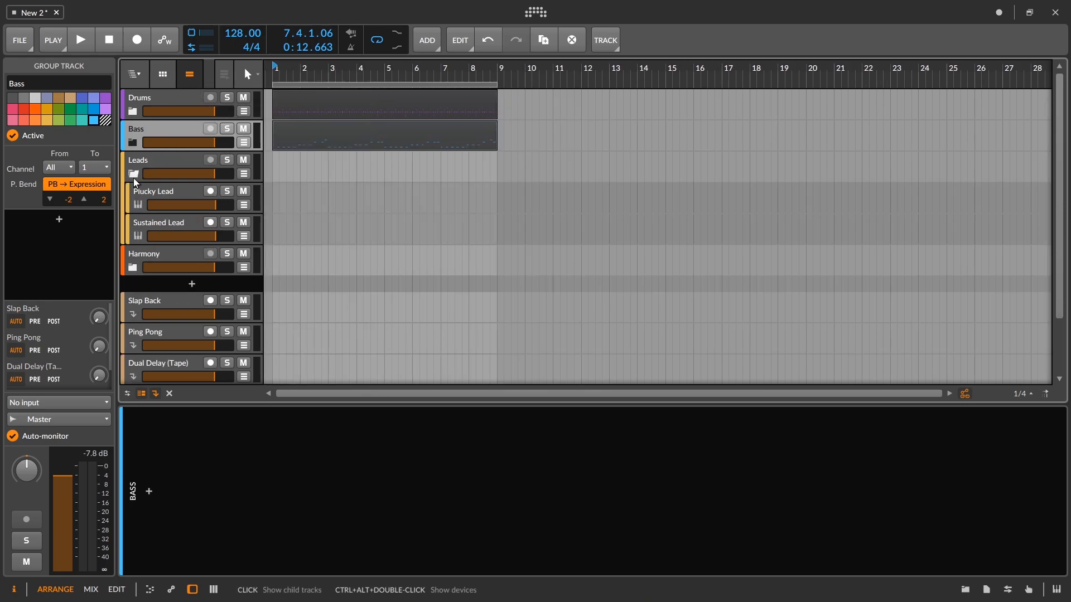
left_click(174, 195)
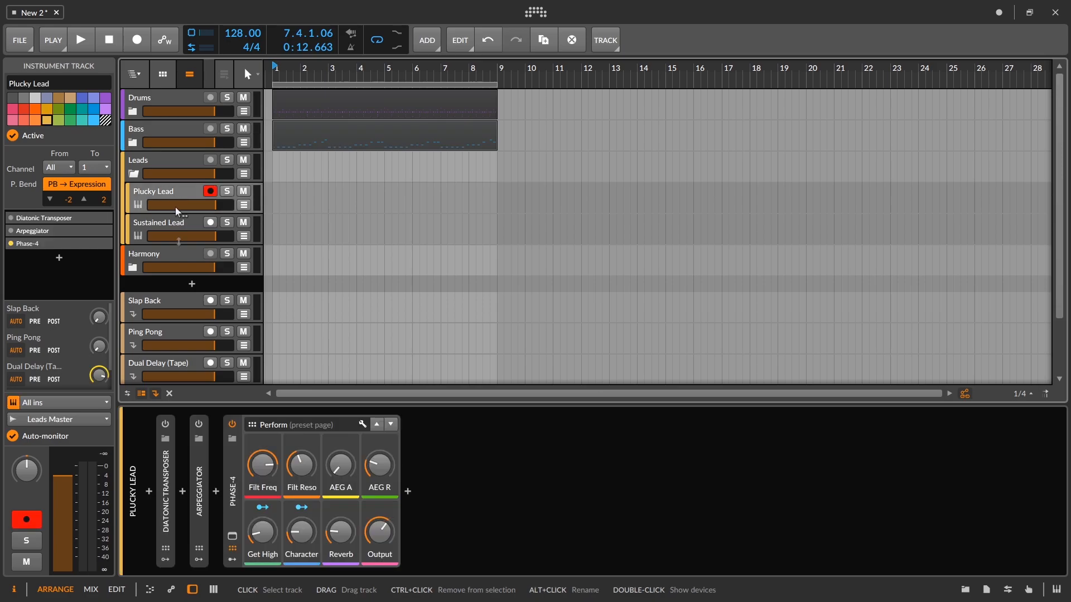
left_click(166, 485)
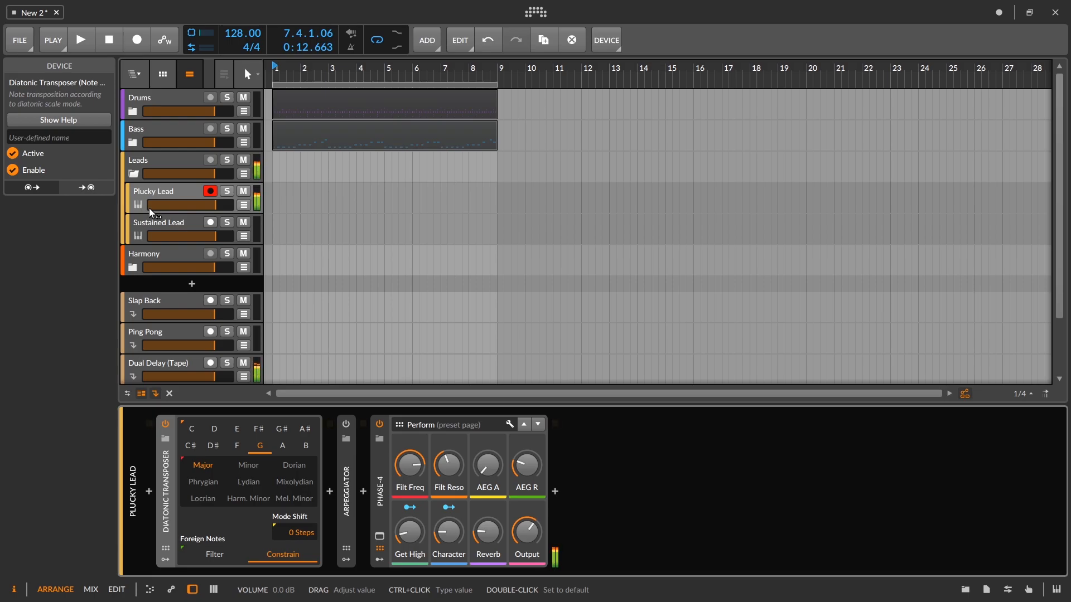
Lower the Plucky Lead track's volume and record a lead part over bars 1 to 8 with the drums and bass
left_click_drag(149, 209, 194, 206)
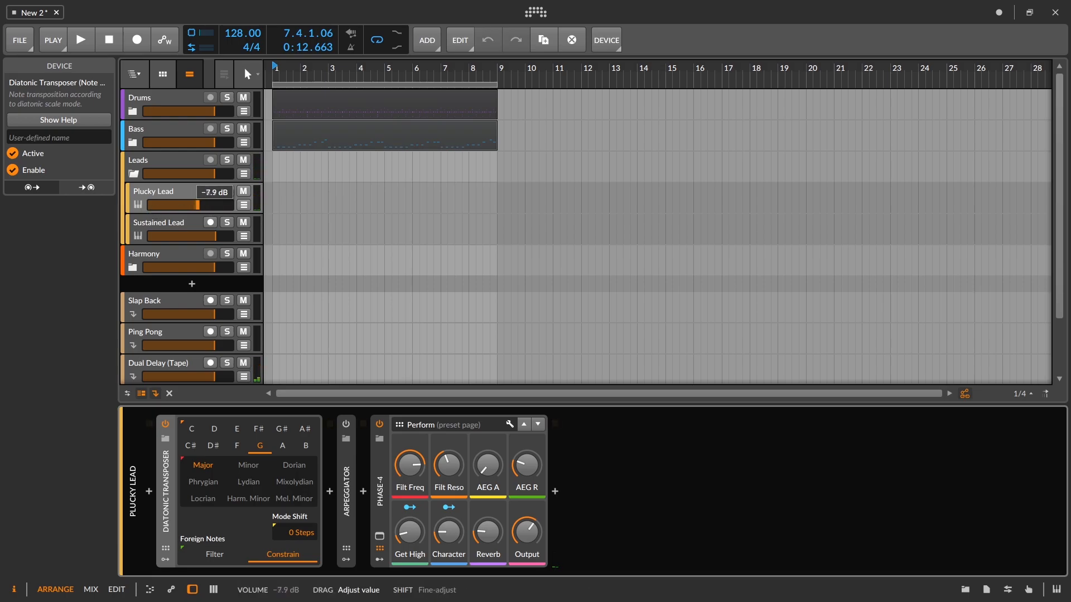
key("space")
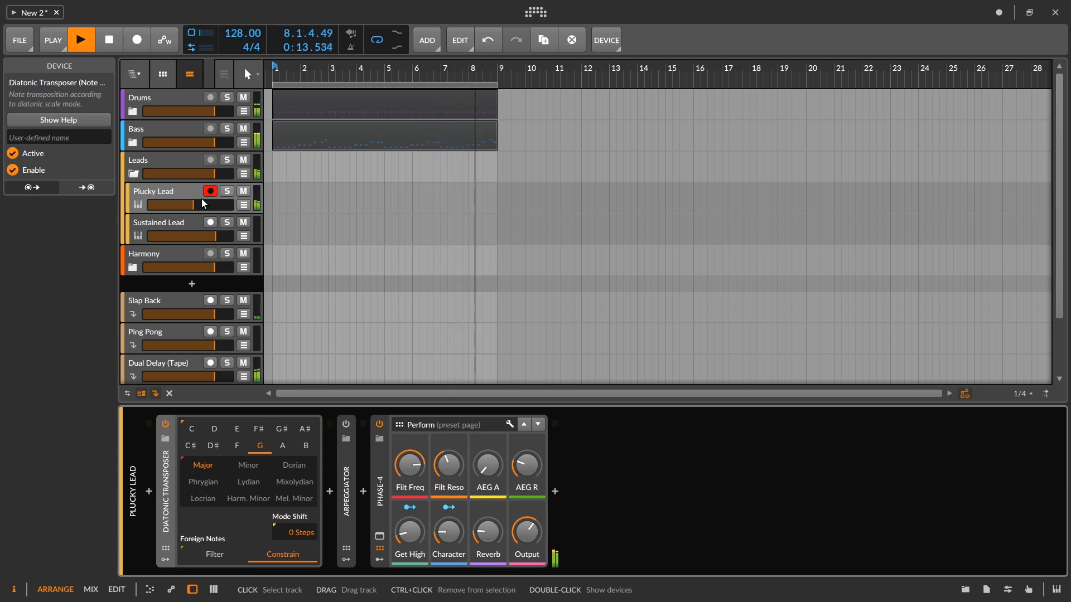
left_click(80, 41)
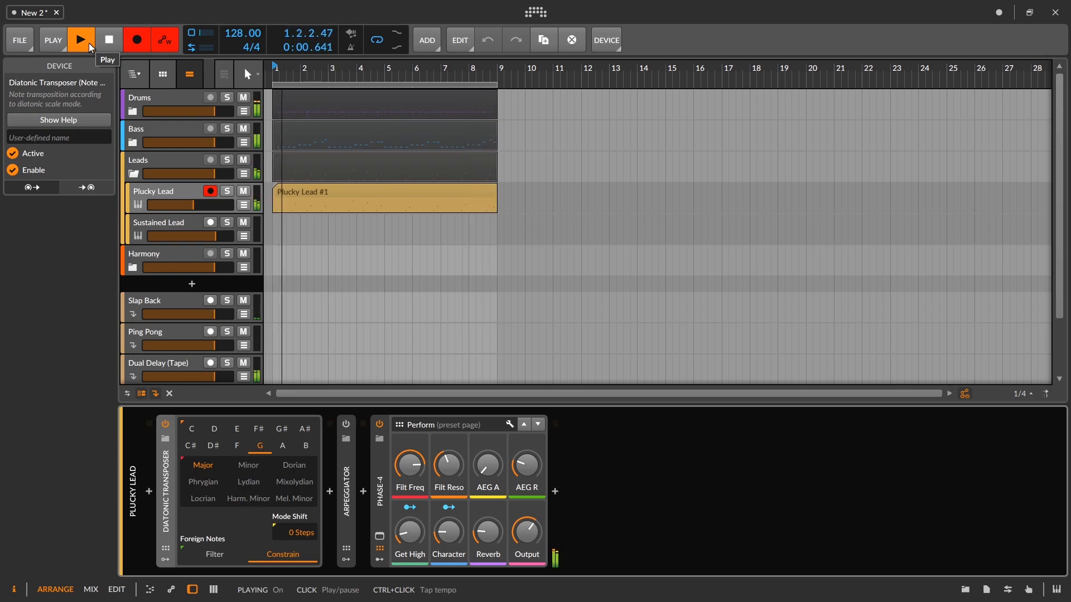
left_click(89, 43)
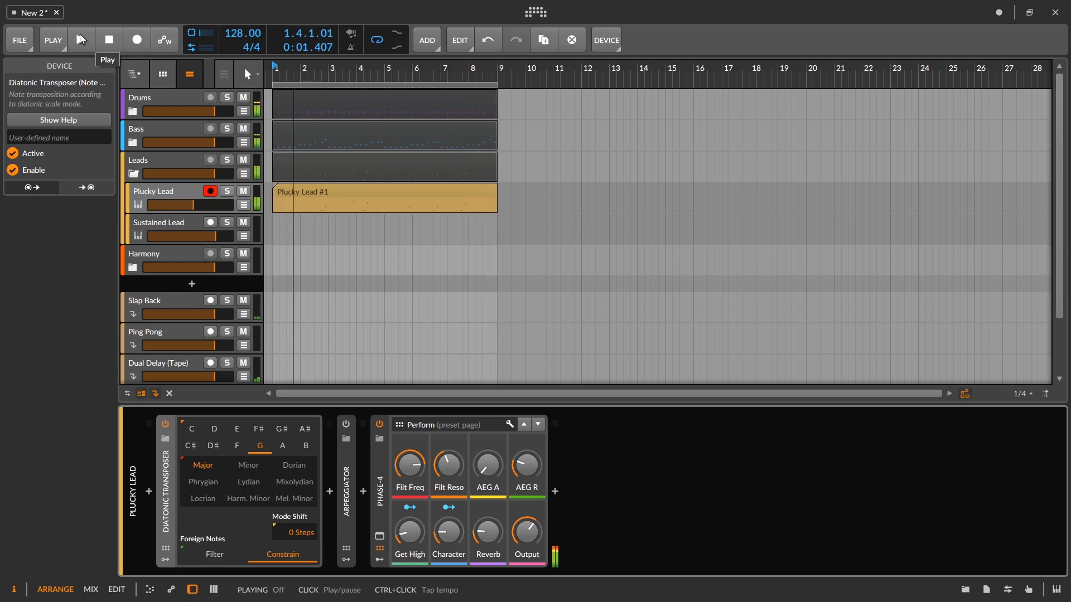
Replace the first four bars of the recorded Plucky Lead clip with a copy of its last four bars, and play it
left_click(279, 196)
mouse_move(279, 195)
left_mouse_down()
mouse_move(410, 213)
mouse_move(287, 205)
left_mouse_up()
key("space")
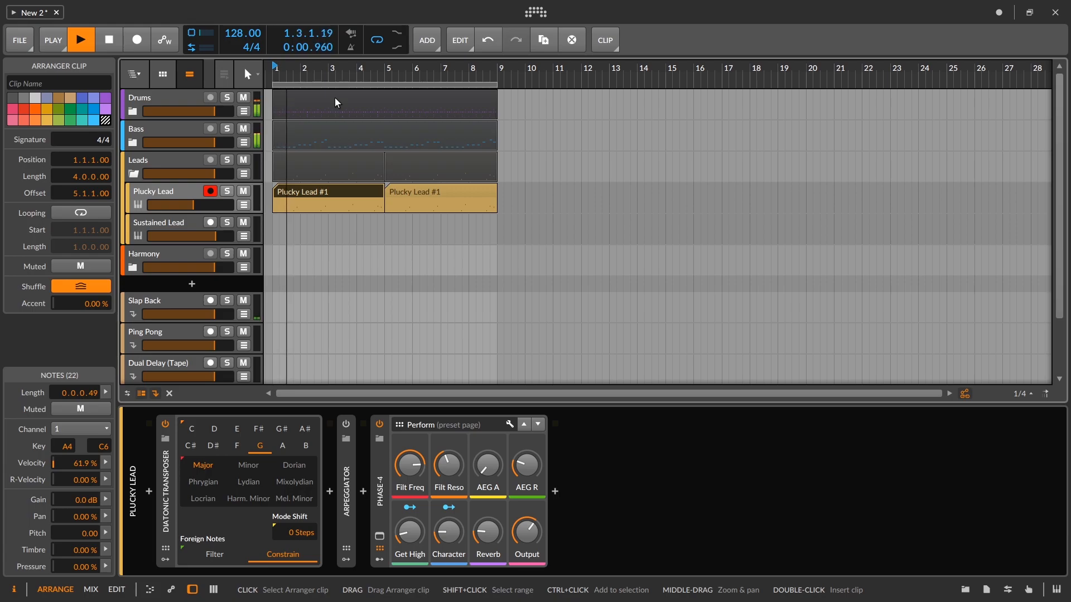
left_click_drag(524, 203, 360, 202)
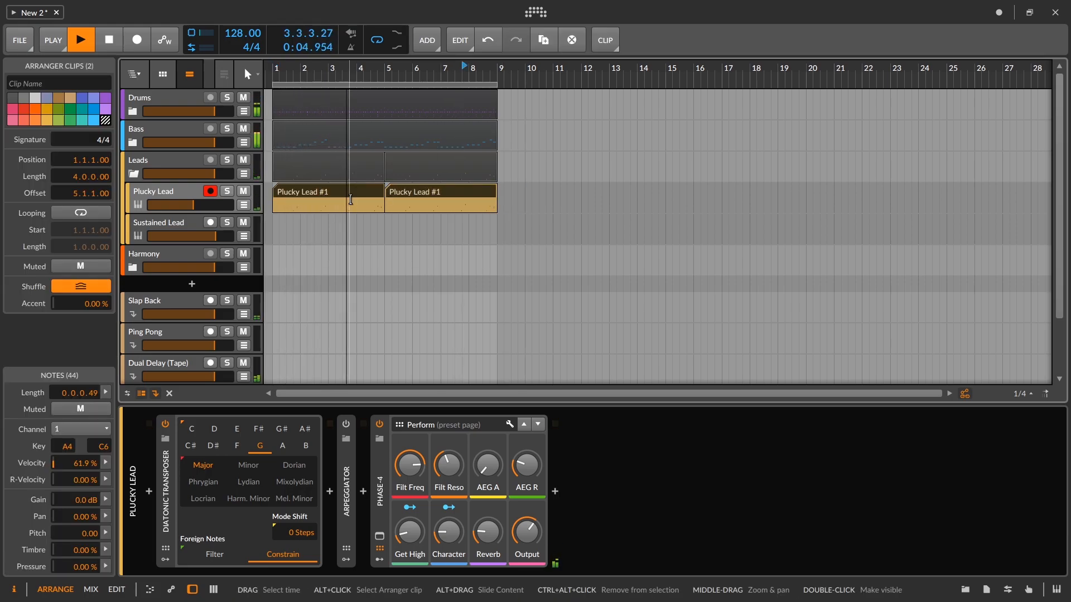
right_click(351, 201)
left_click(308, 189)
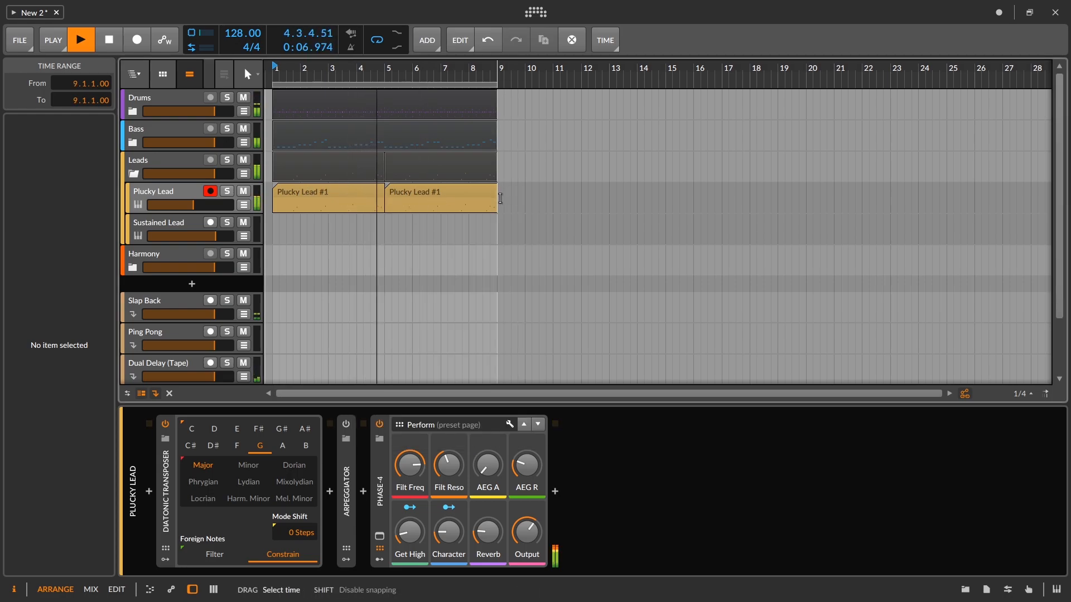
double_click(509, 194)
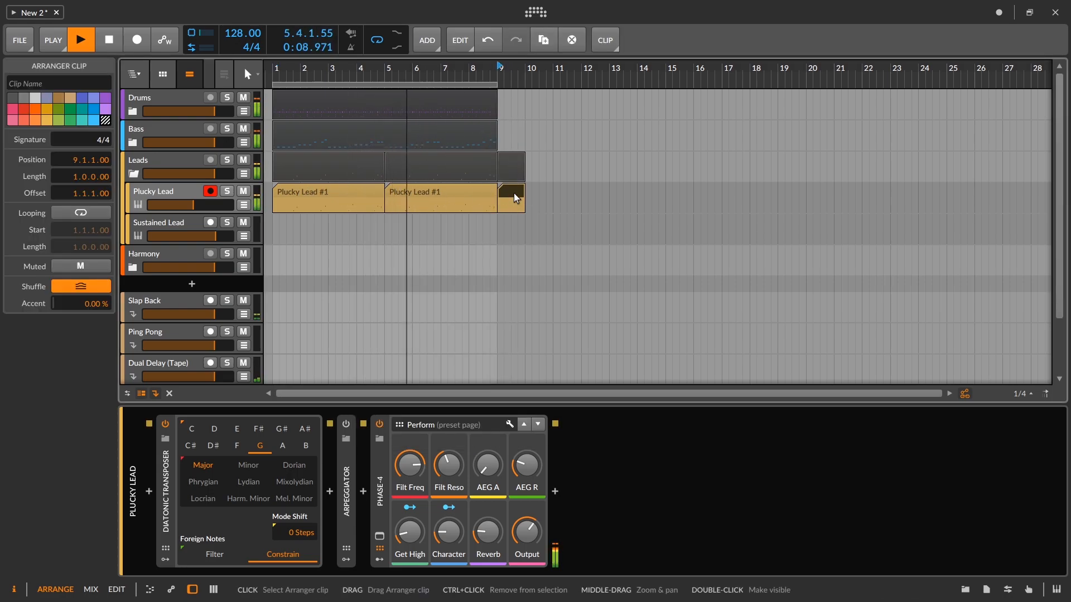
key("Delete")
left_click_drag(512, 193, 337, 188)
right_click(337, 189)
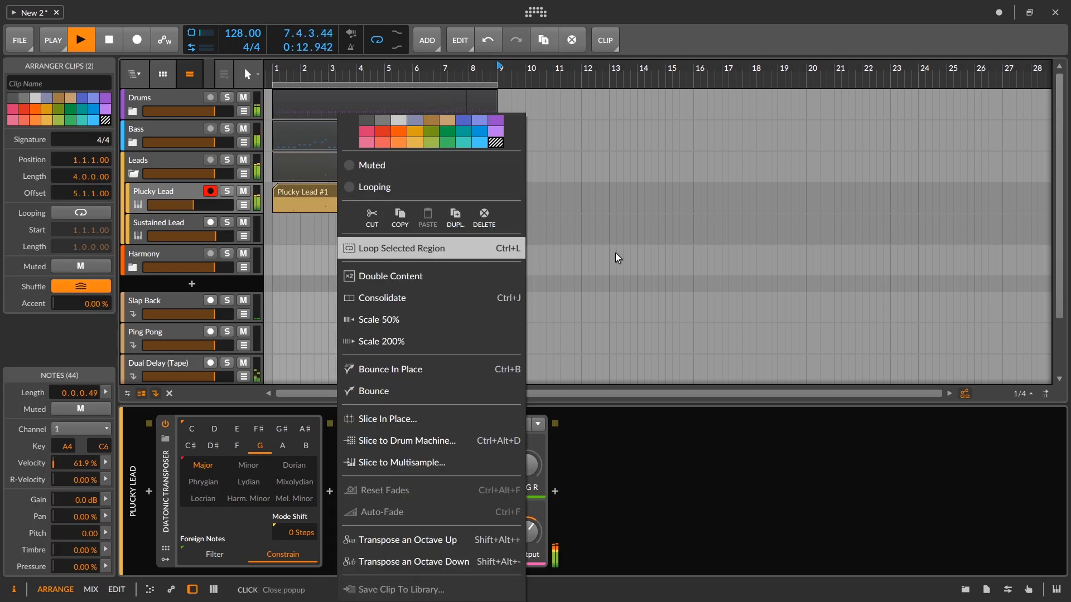
left_click(616, 253)
Consolidate the two Plucky Lead clips into a single eight-bar clip
left_click_drag(533, 190, 313, 191)
right_click(314, 192)
left_click(386, 293)
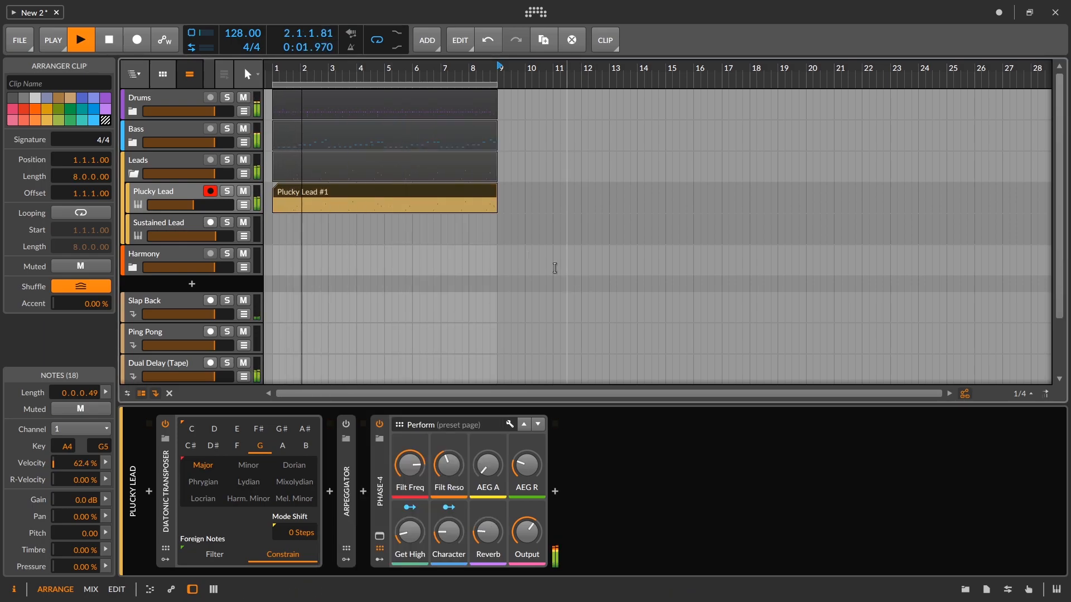
Stop playback and open the Plucky Lead clip in an enlarged piano-roll editor with its notes in view
double_click(436, 193)
key("space")
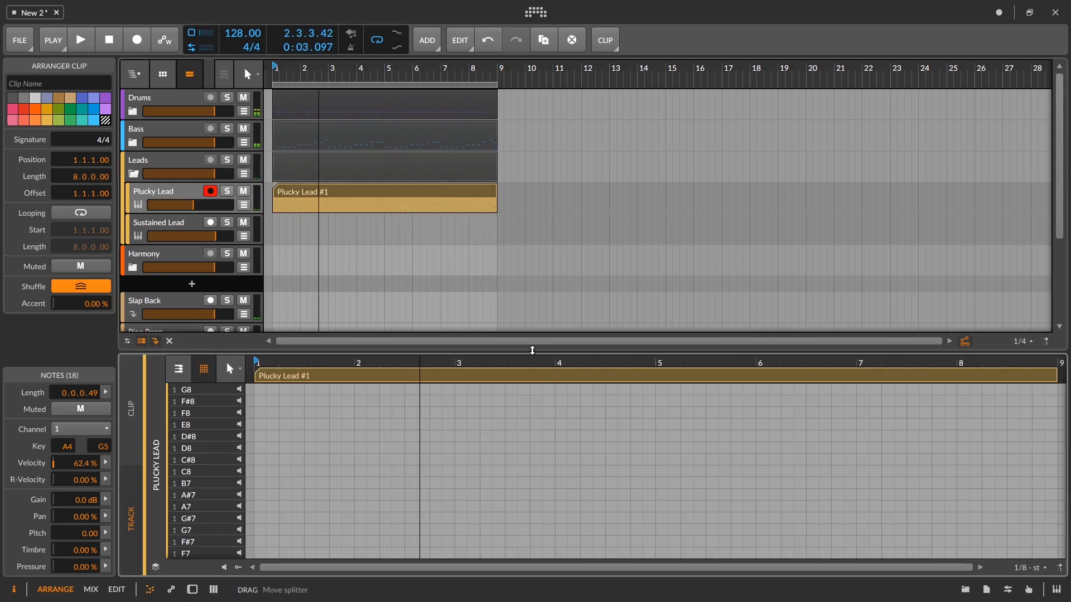
left_click(188, 380)
left_click_drag(335, 351, 357, 159)
left_click(392, 363)
Quantize all Plucky Lead notes to a straight 1/16 grid with 100 % start amount and less Humanize, and play the result
left_click_drag(269, 398, 650, 220)
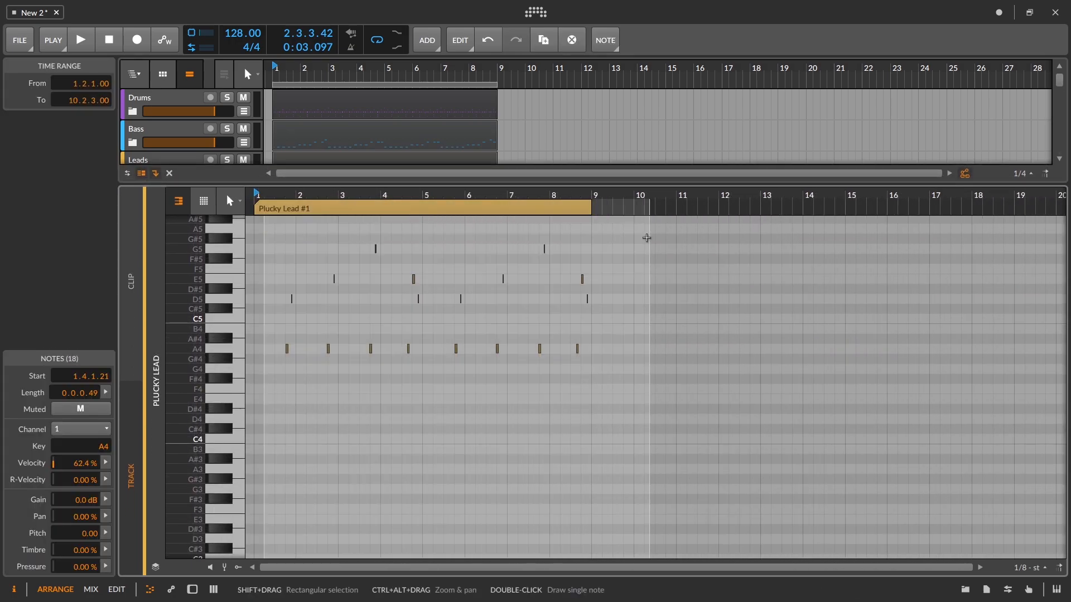
left_click(619, 50)
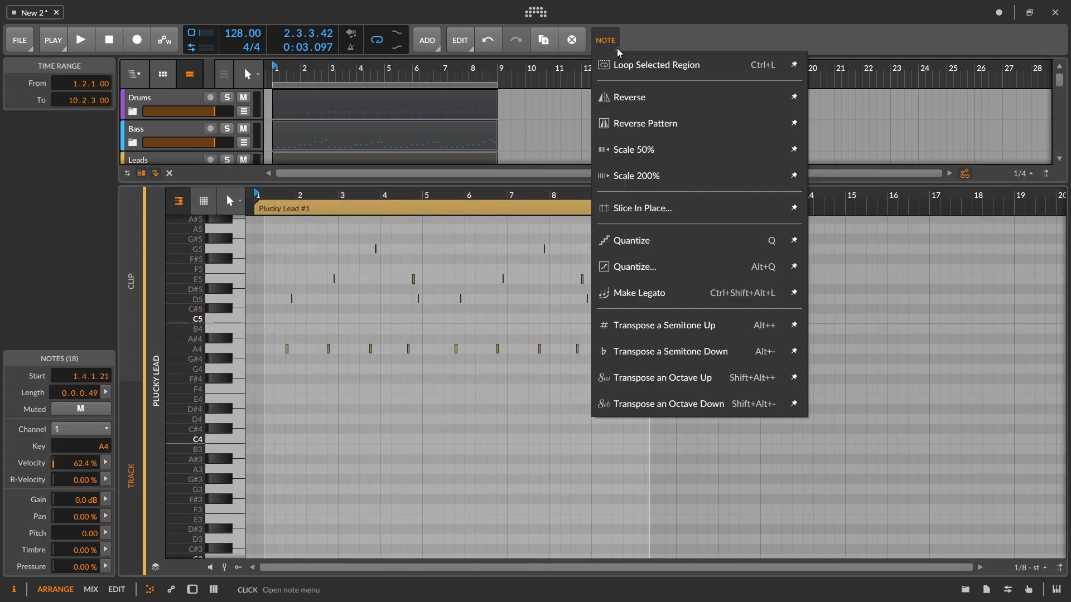
left_click(716, 280)
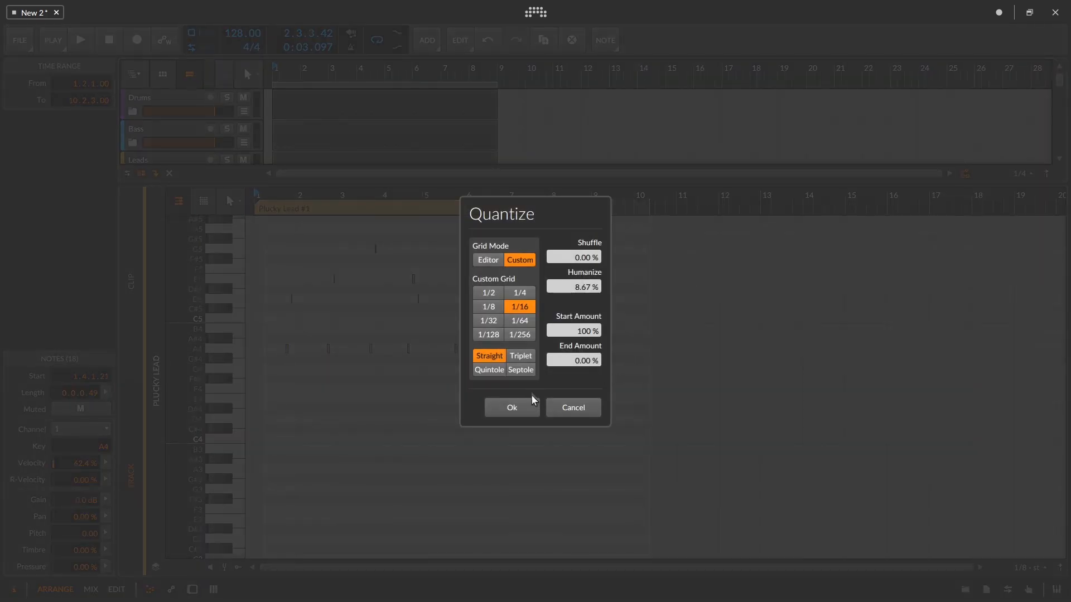
left_click_drag(585, 293, 584, 304)
left_click(539, 407)
key("space")
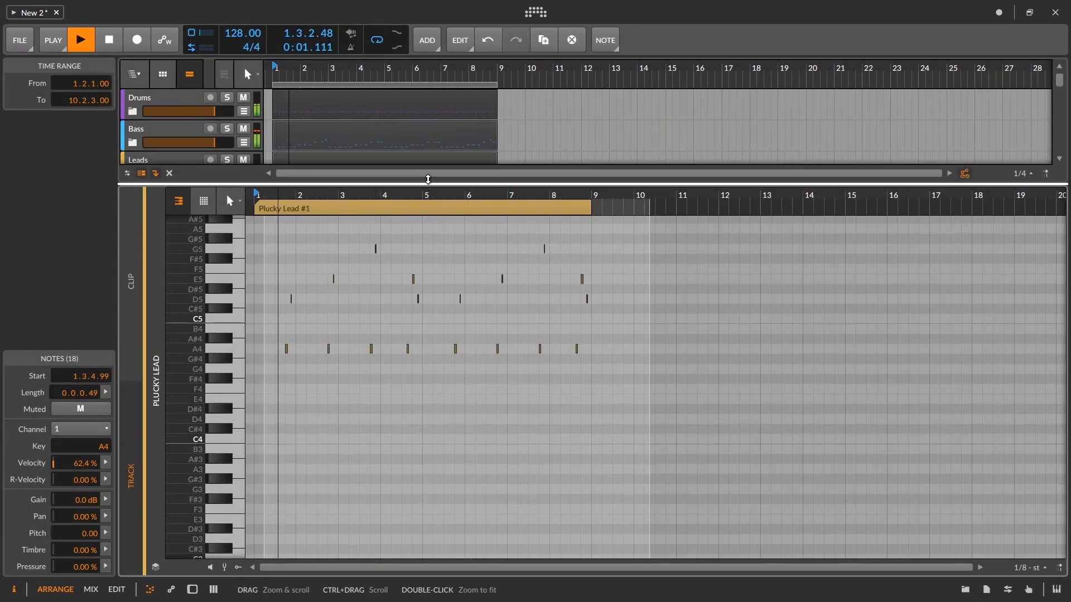
Lower the Plucky Lead track's volume to about -11 dB and bring up its device chain and sends
left_click_drag(428, 179, 428, 373)
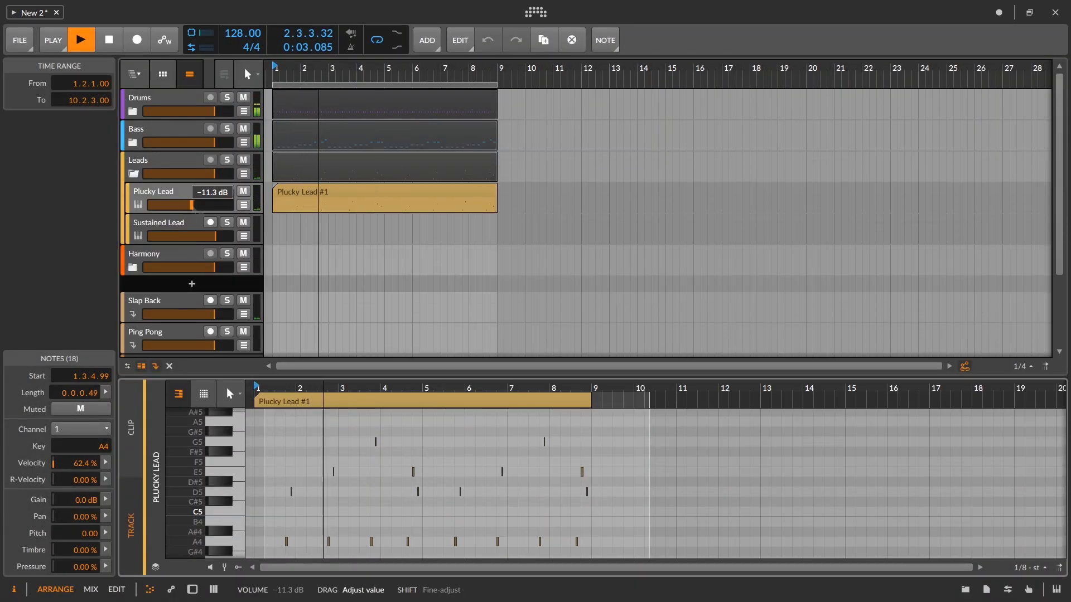
left_click_drag(193, 205, 191, 205)
double_click(179, 193)
left_click(182, 197)
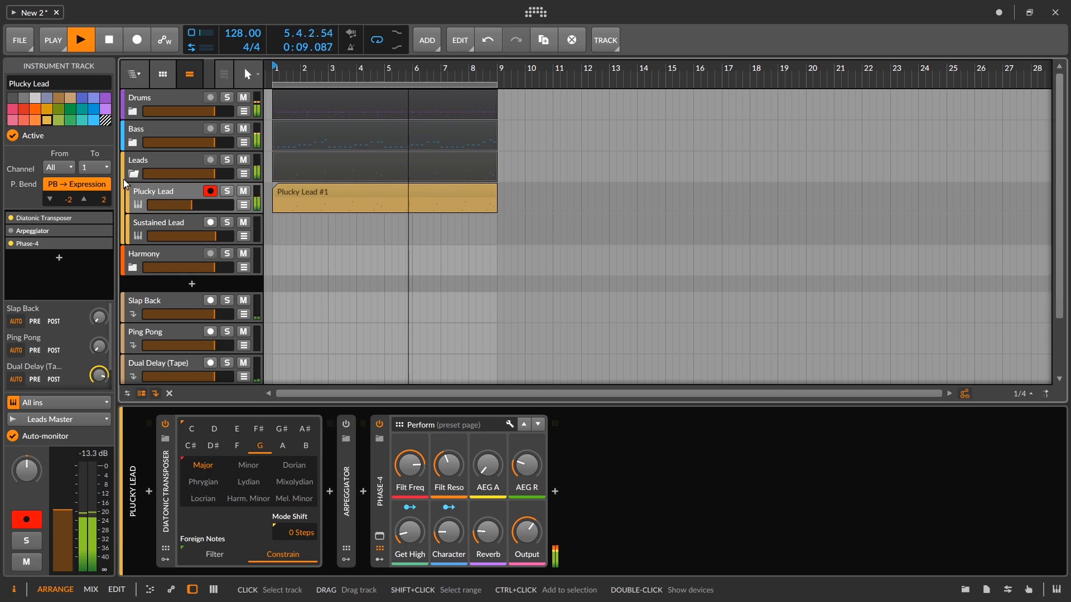
Rebalance the Plucky Lead's sends with Dual Delay (Tape) off, Ping Pong at -9.0 dB and Mix Verb raised
scroll(112, 382, "down", 1)
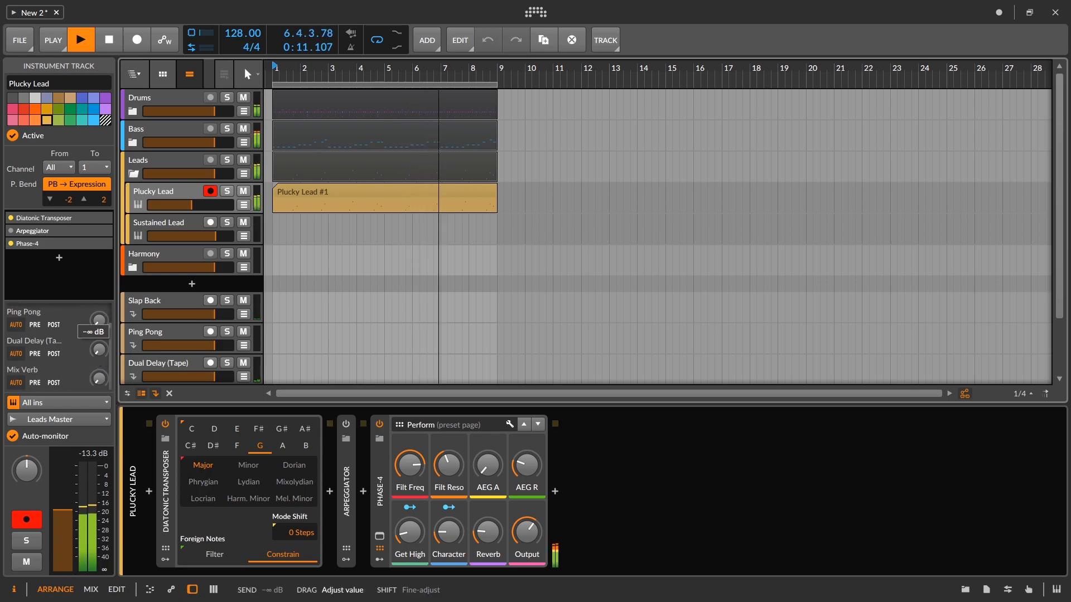
left_click_drag(99, 321, 99, 280)
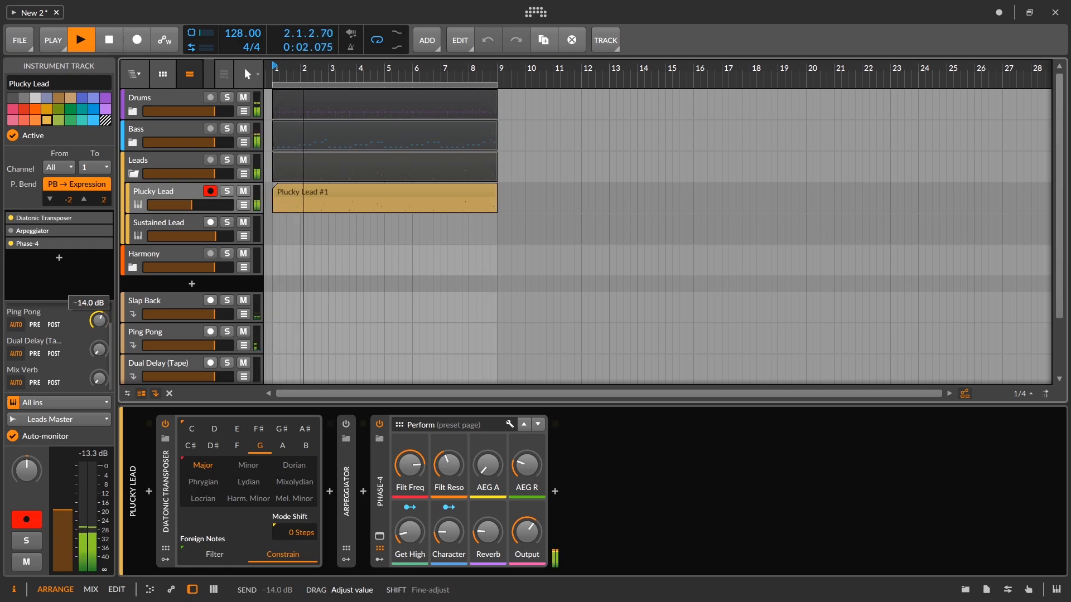
left_click_drag(100, 279, 100, 275)
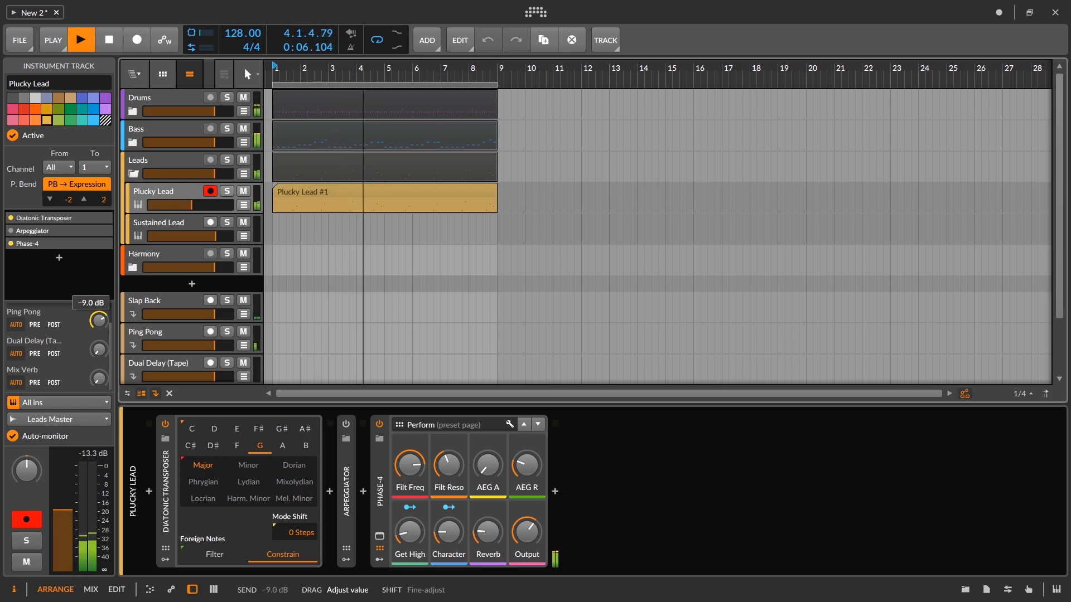
mouse_move(98, 368)
left_mouse_down()
mouse_move(98, 343)
mouse_move(98, 383)
left_mouse_up()
Raise Phase-4's Reverb and AEG R, reduce its Filt Freq, and lower the Plucky Lead track's volume
mouse_move(481, 539)
left_mouse_down()
mouse_move(480, 511)
mouse_move(481, 529)
left_mouse_up()
left_click_drag(410, 464, 410, 474)
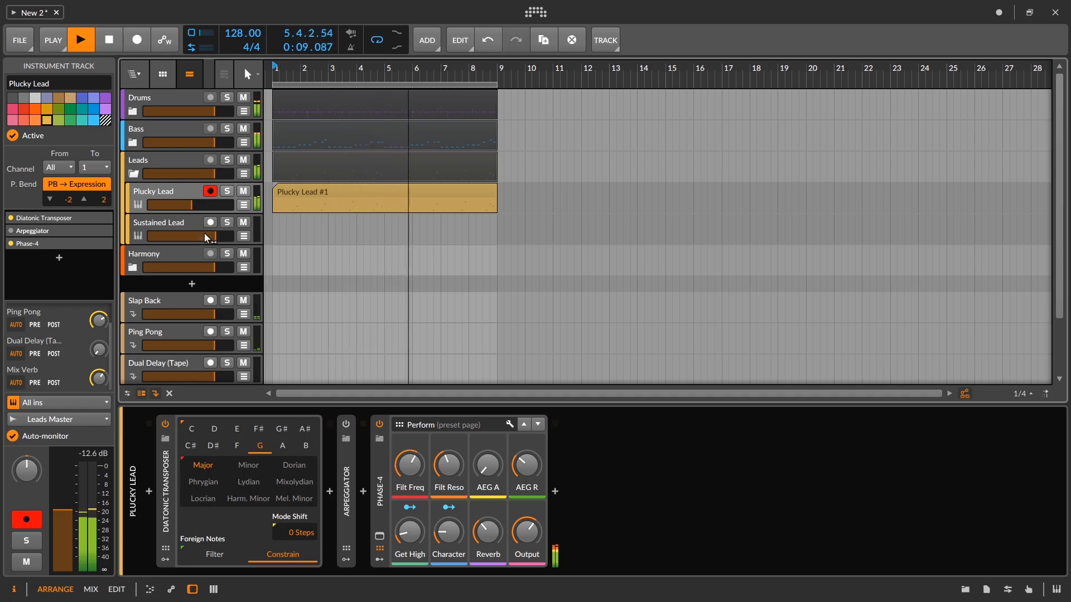
left_click_drag(193, 209, 184, 210)
left_click_drag(525, 469, 525, 461)
Sweep Phase-4's Get High up to 83.6 % and Character to 91.2 %, and settle Character at 22.4 %
left_click_drag(413, 540, 414, 485)
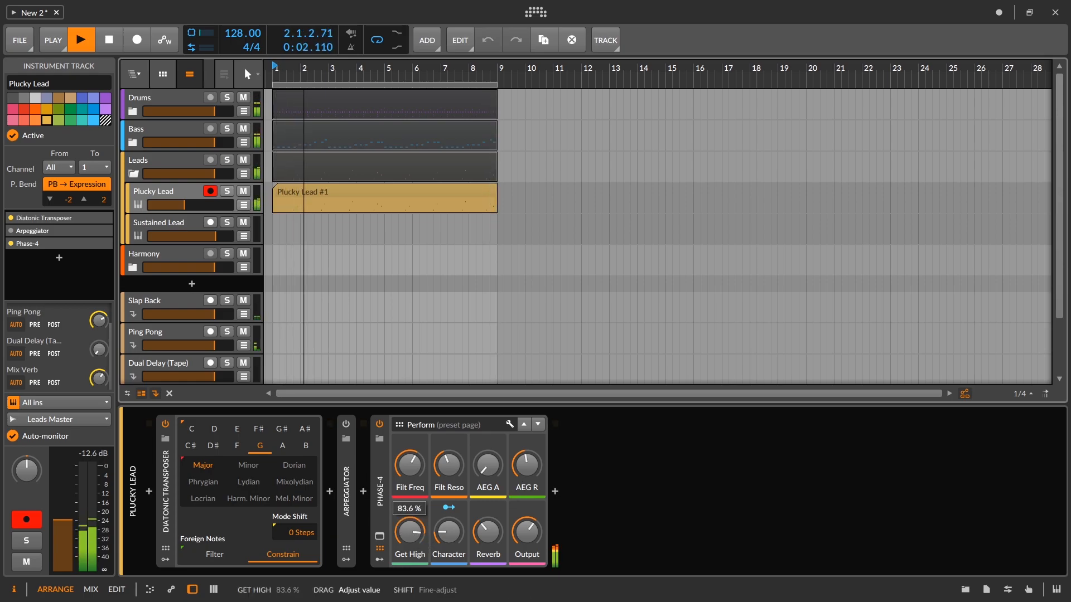
left_click_drag(448, 531, 448, 478)
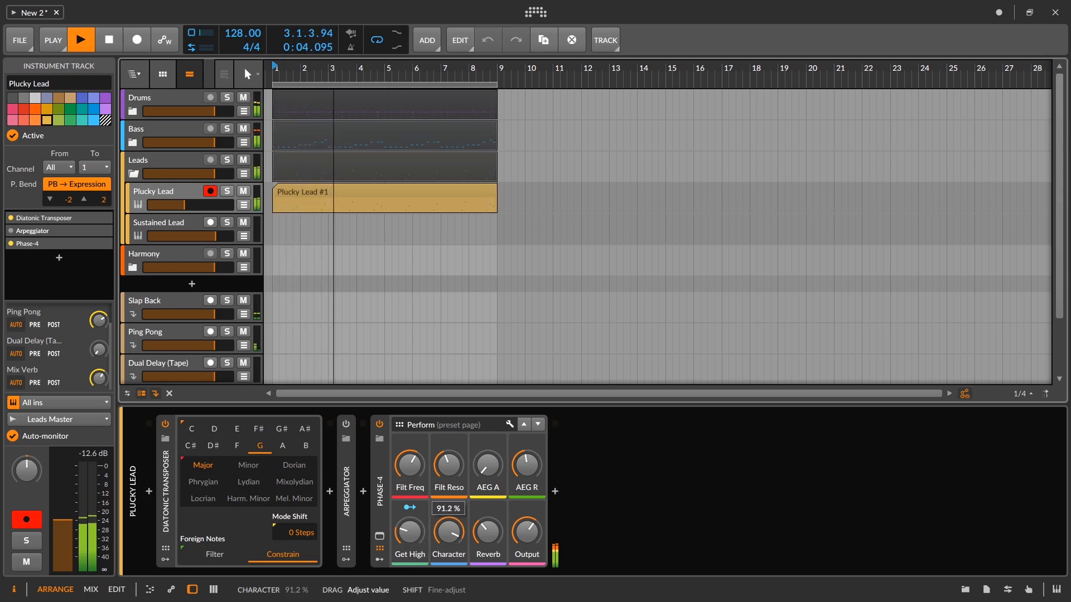
left_click_drag(448, 532, 448, 541)
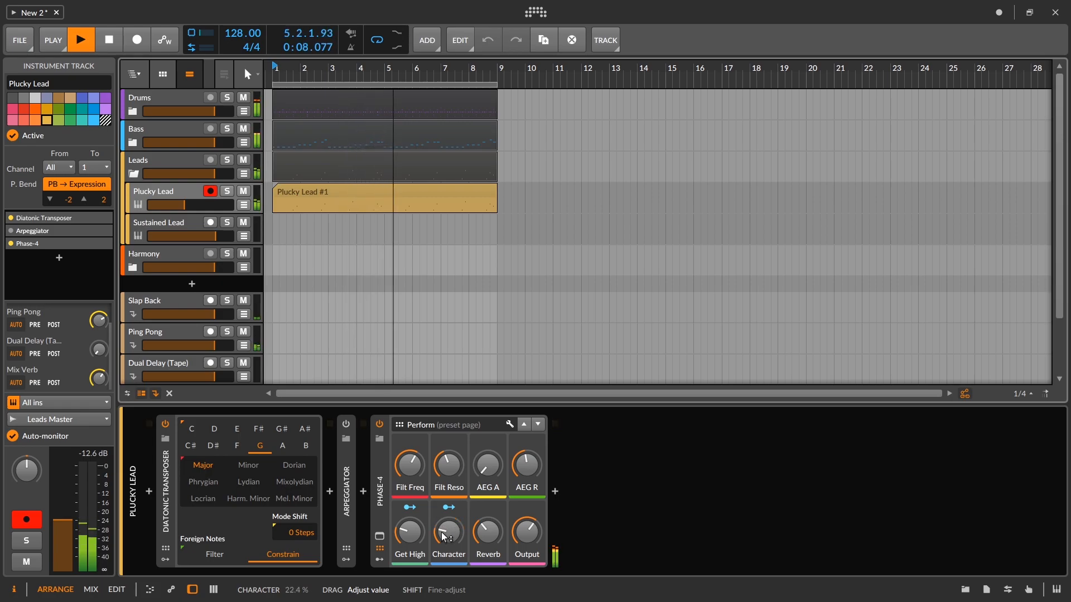
Set Phase-4's Filt Reso to about 36 % and Reverb to about 41 %, shorten AEG R, and lower the Ping Pong send
left_click_drag(449, 464, 448, 454)
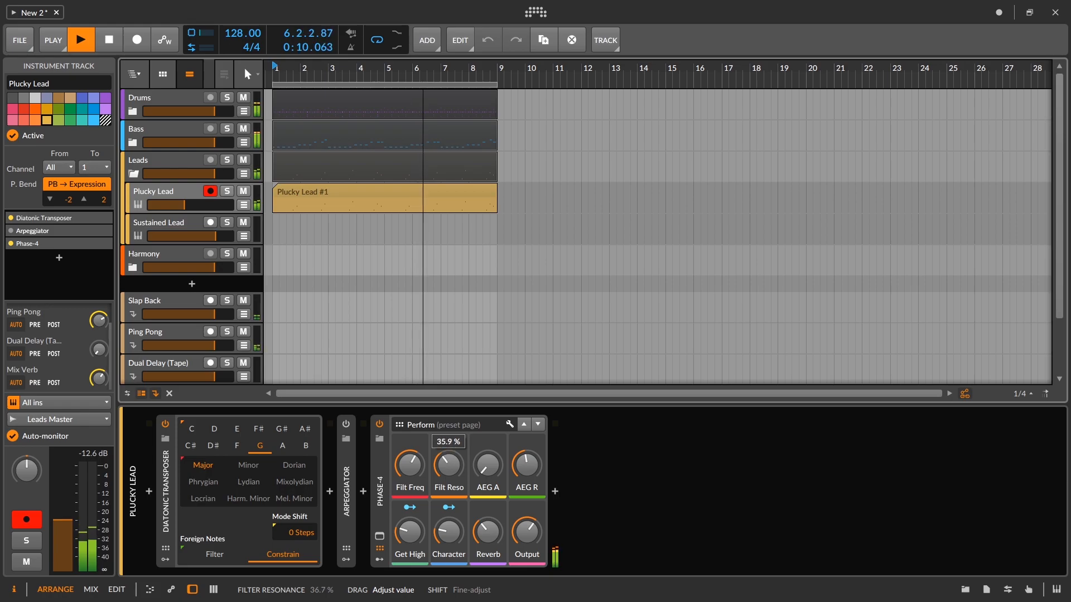
left_click_drag(488, 532, 488, 505)
left_click_drag(527, 465, 527, 473)
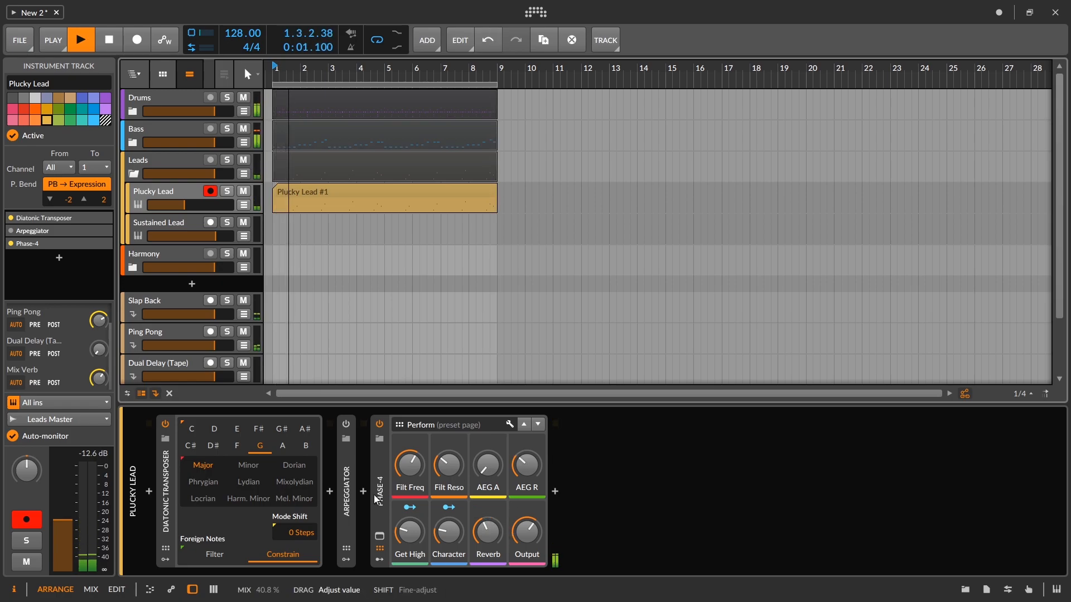
left_click_drag(100, 323, 100, 332)
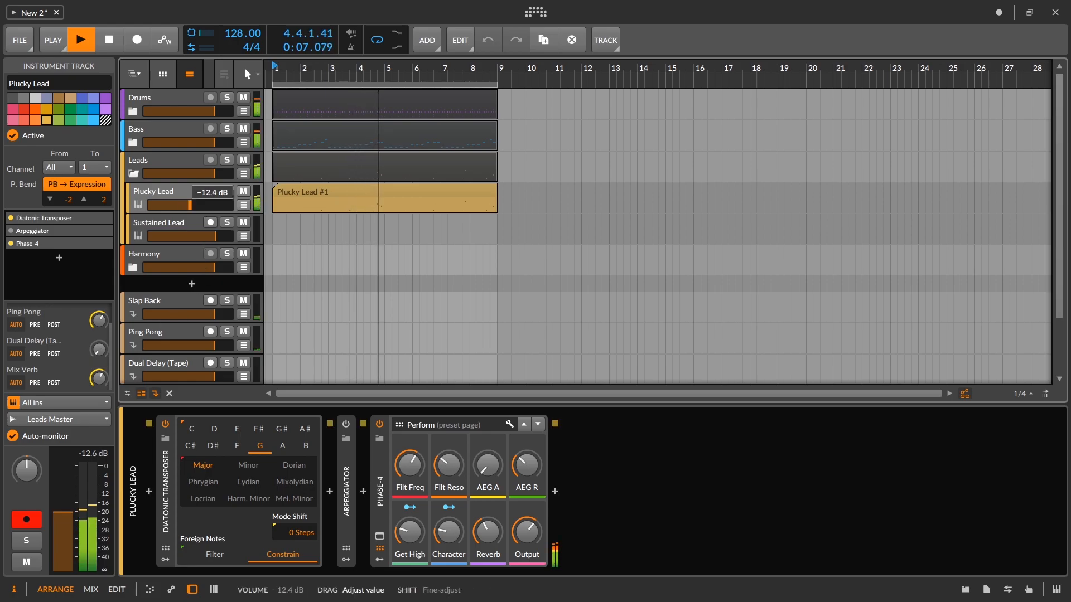
Arm the Sustained Lead track instead of Plucky Lead and enable its Diatonic Transposer in G Major
left_click(211, 192)
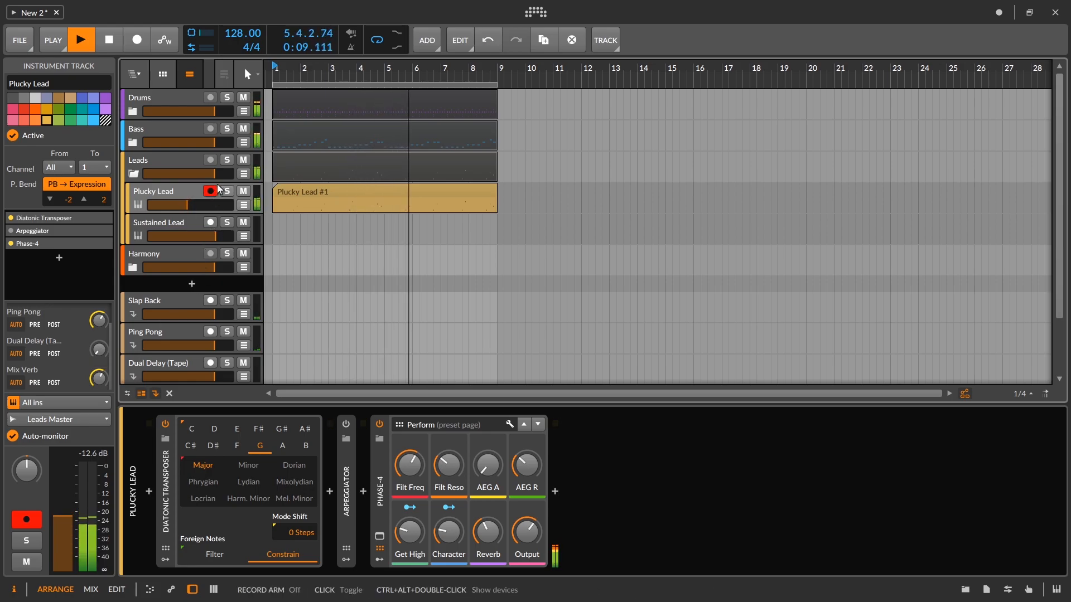
left_click(210, 222)
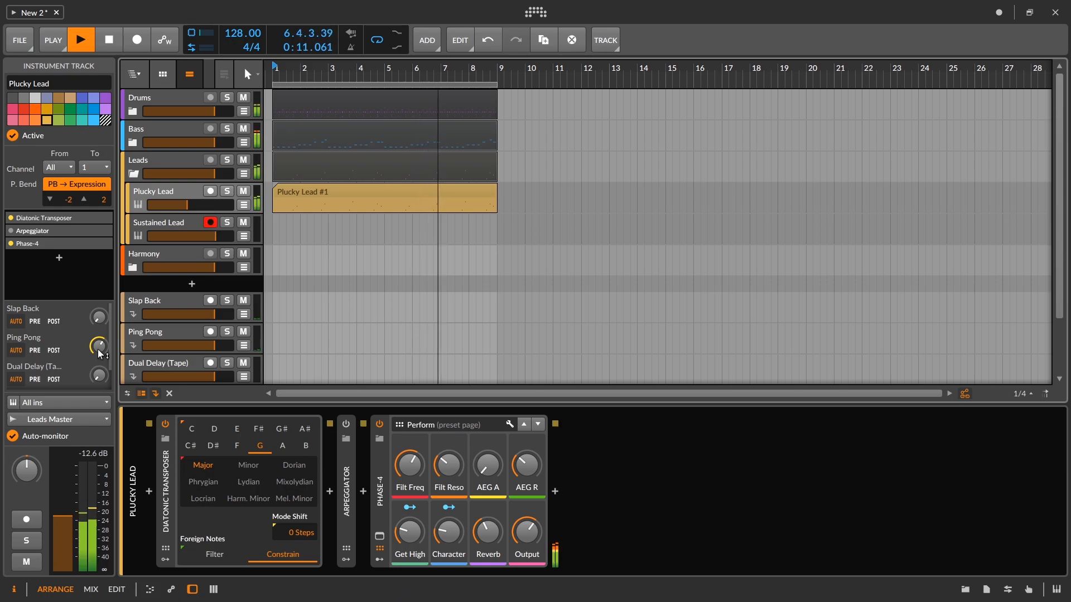
left_click(173, 226)
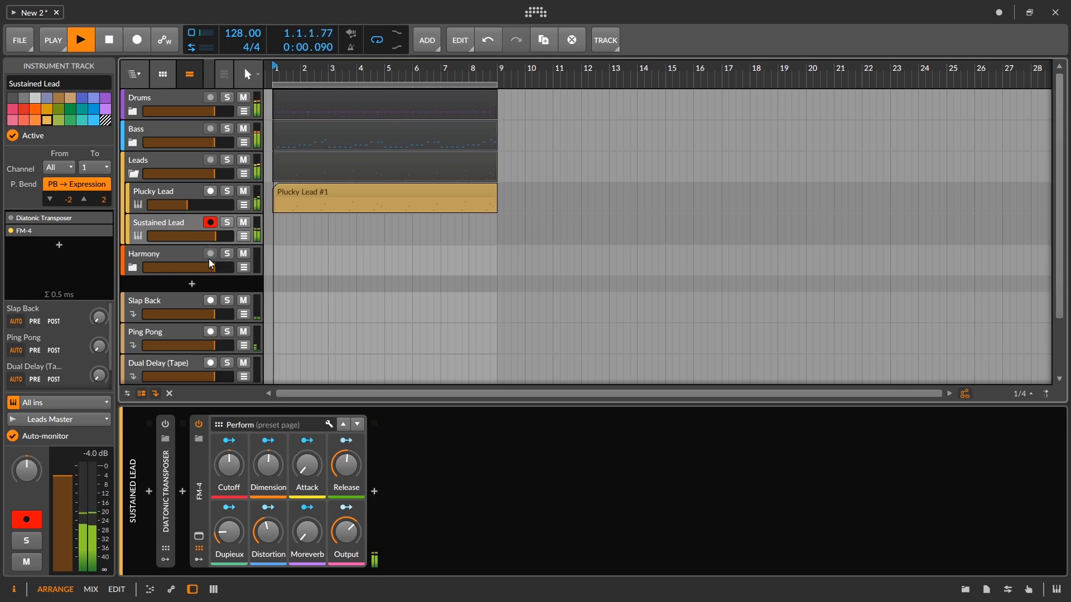
left_click(173, 445)
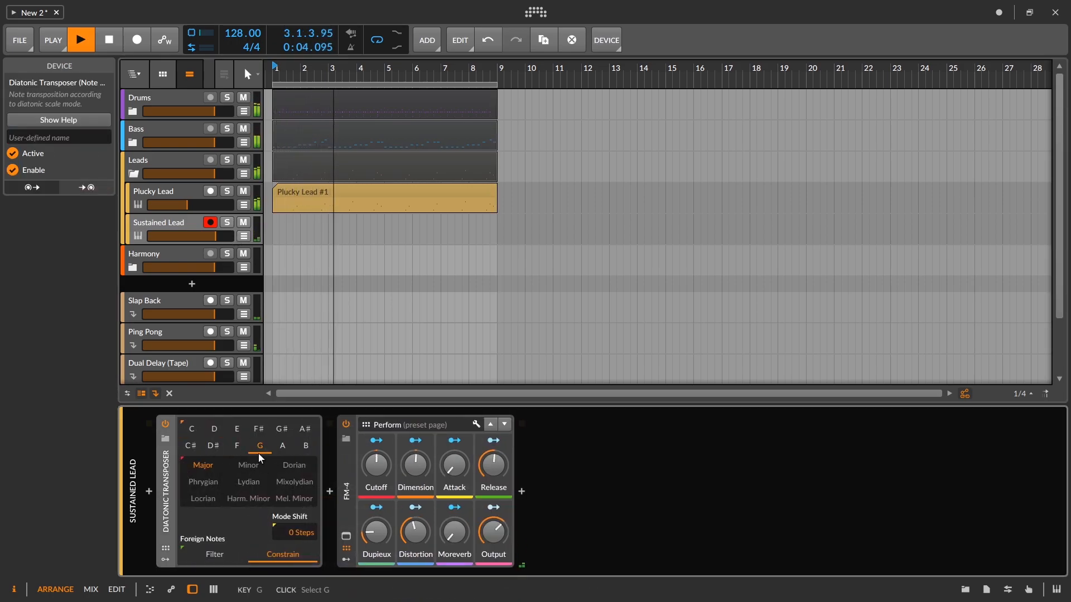
Lower the Sustained Lead track's volume to balance it against the mix, and stop playback
left_click_drag(188, 236, 195, 236)
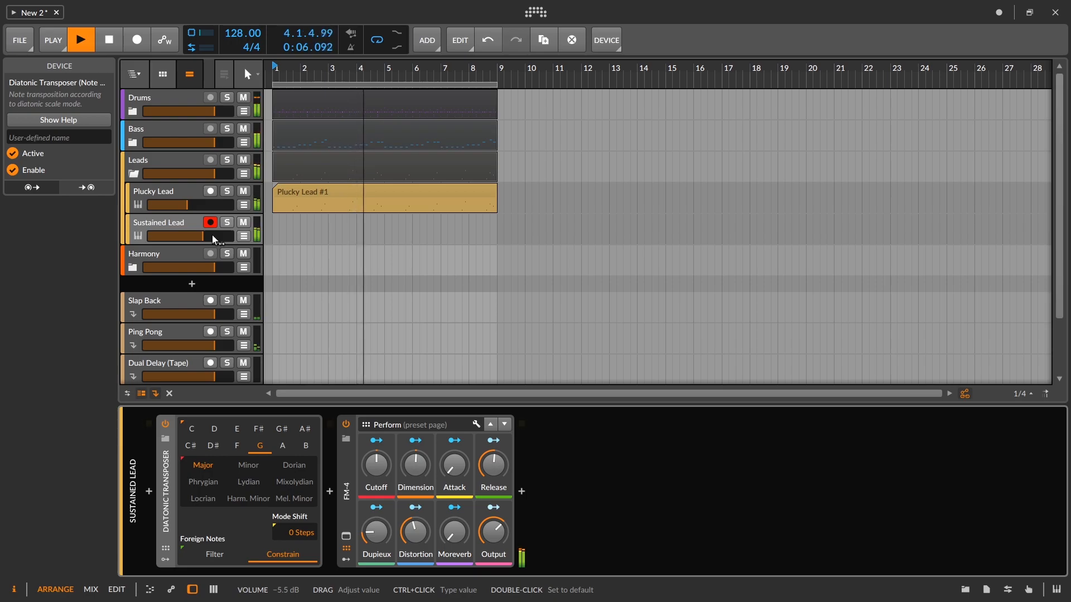
key("space")
left_click_drag(204, 237, 209, 255)
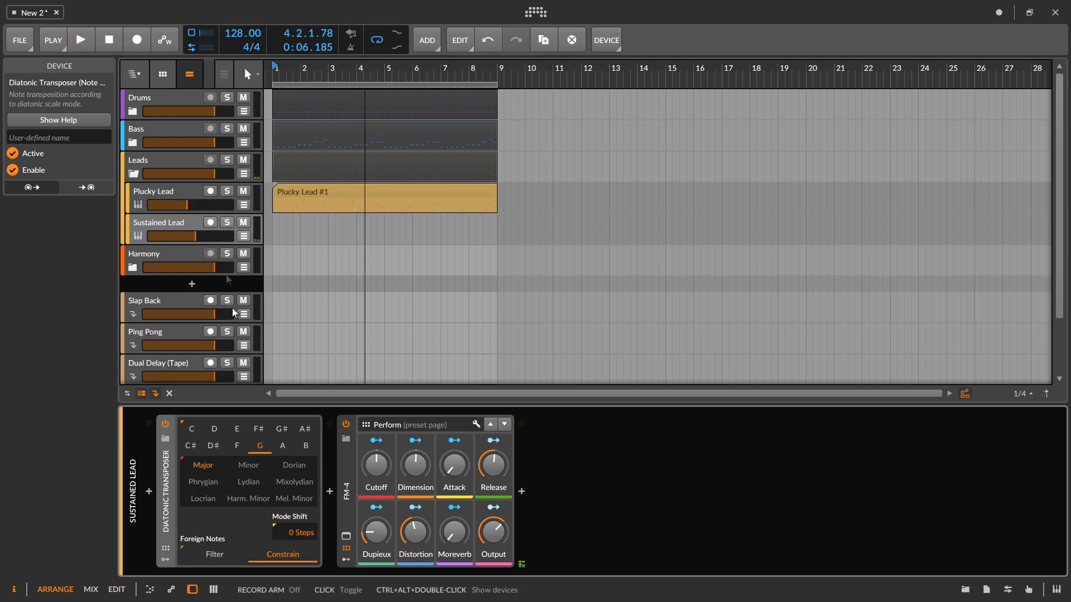
left_click(86, 39)
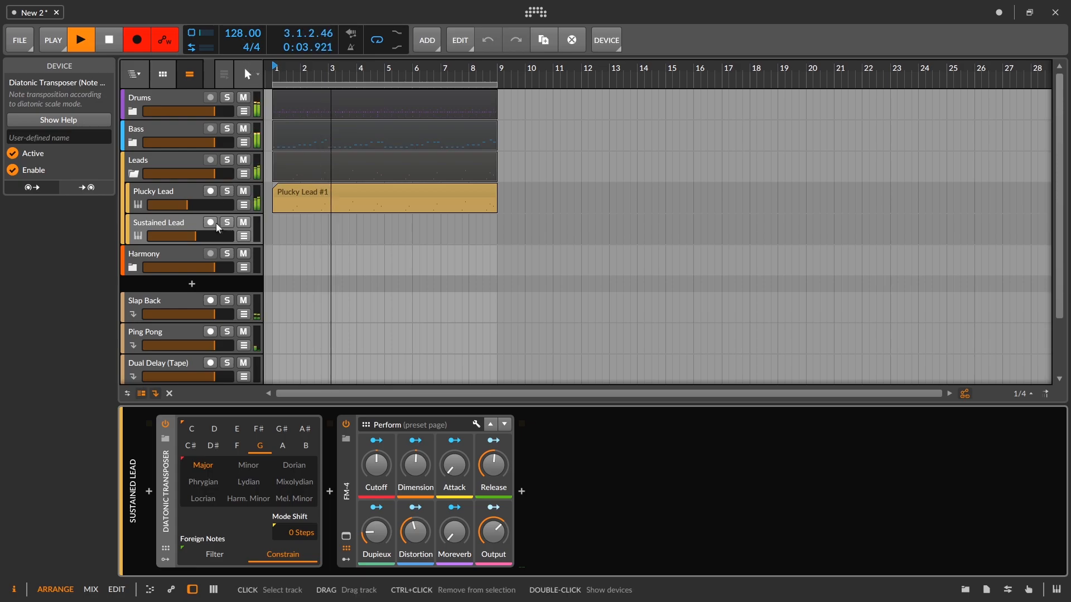
left_click(117, 44)
key("space")
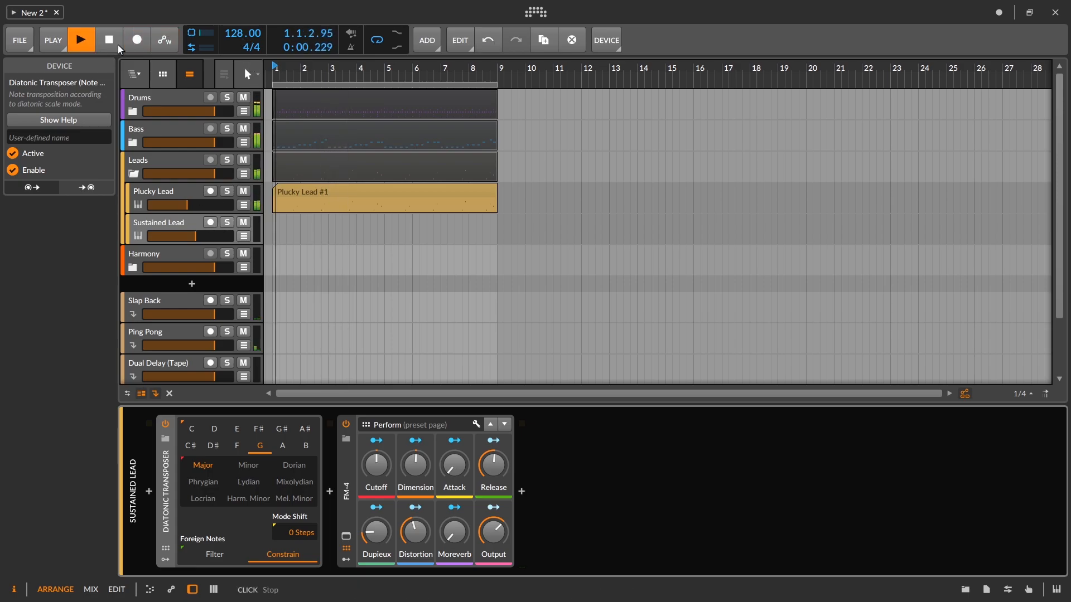
Arm the Sustained Lead track and record a lead part over bars 1 to 8 with the other tracks playing
left_click(211, 222)
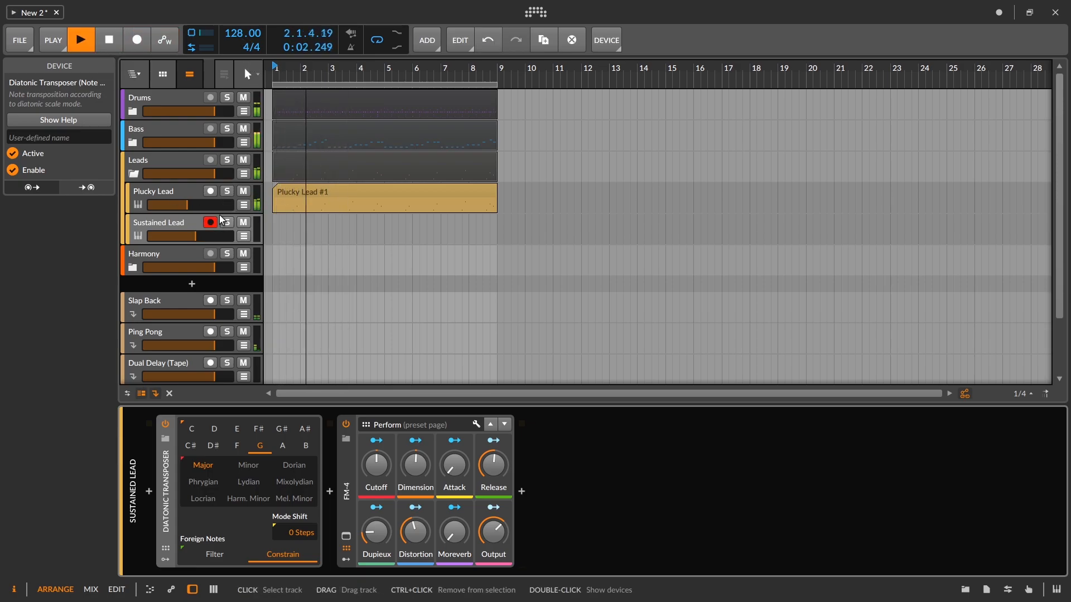
key("space")
left_click(220, 221)
left_click(137, 40)
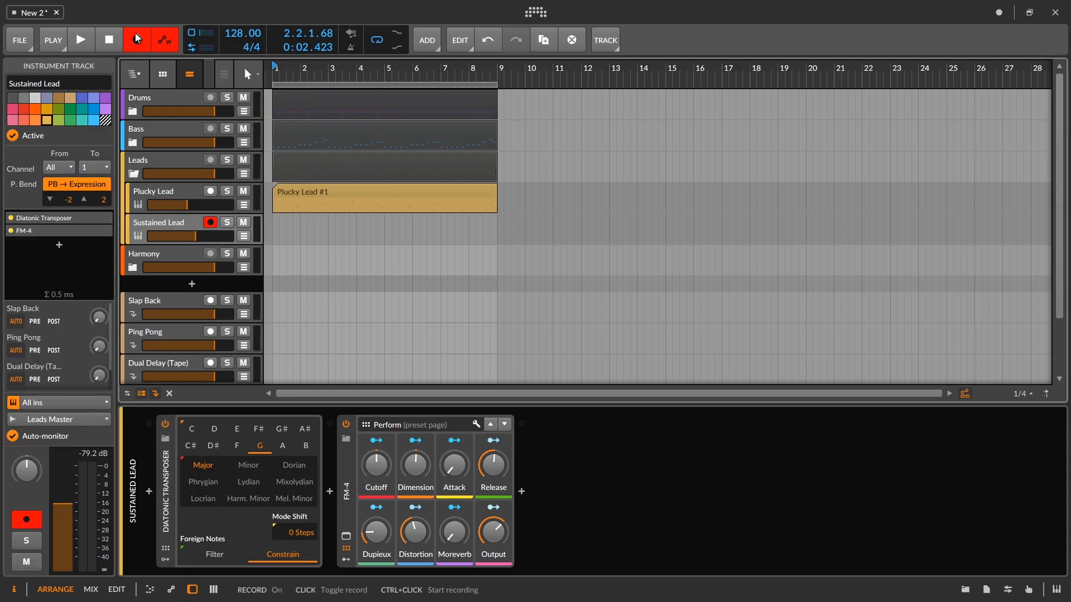
left_click(133, 41)
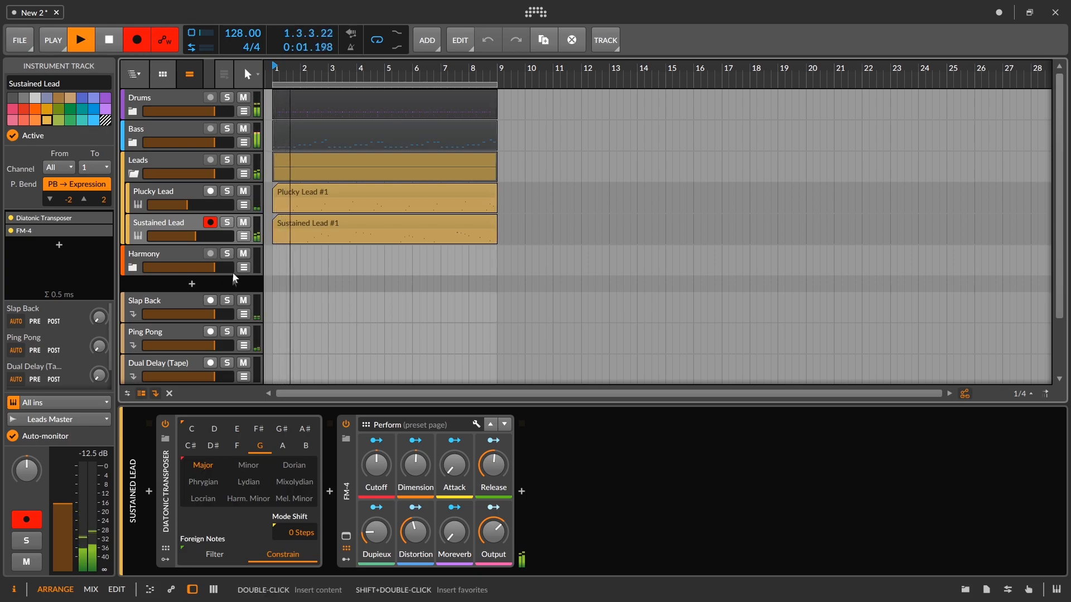
Turn off recording and automation writing, disarm the Sustained Lead track, and remove the volume automation written to it
left_click_drag(195, 238, 195, 239)
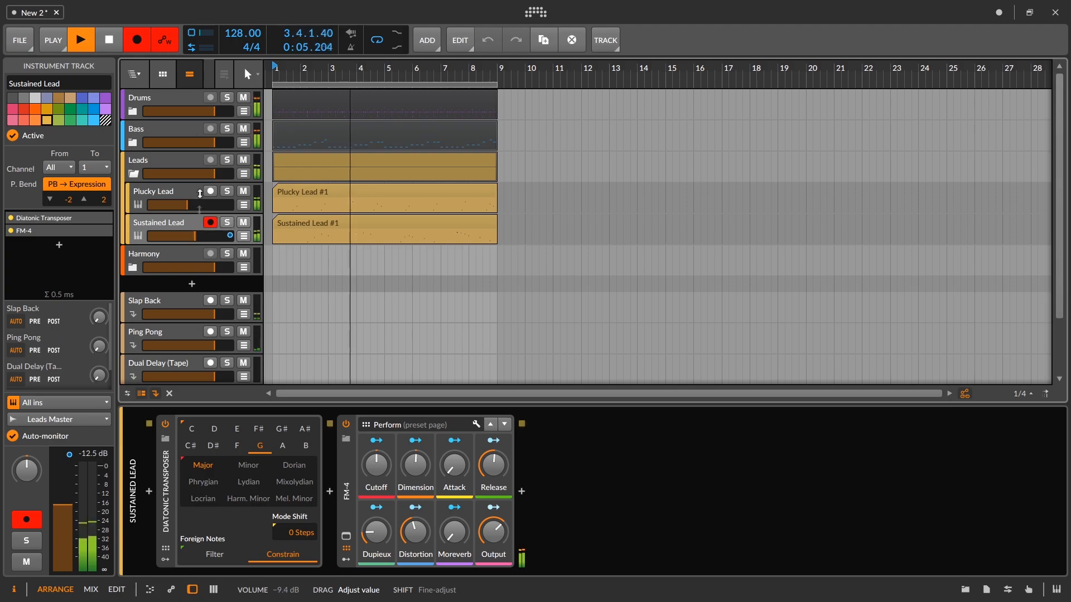
left_click(136, 40)
left_click(164, 40)
left_click(244, 237)
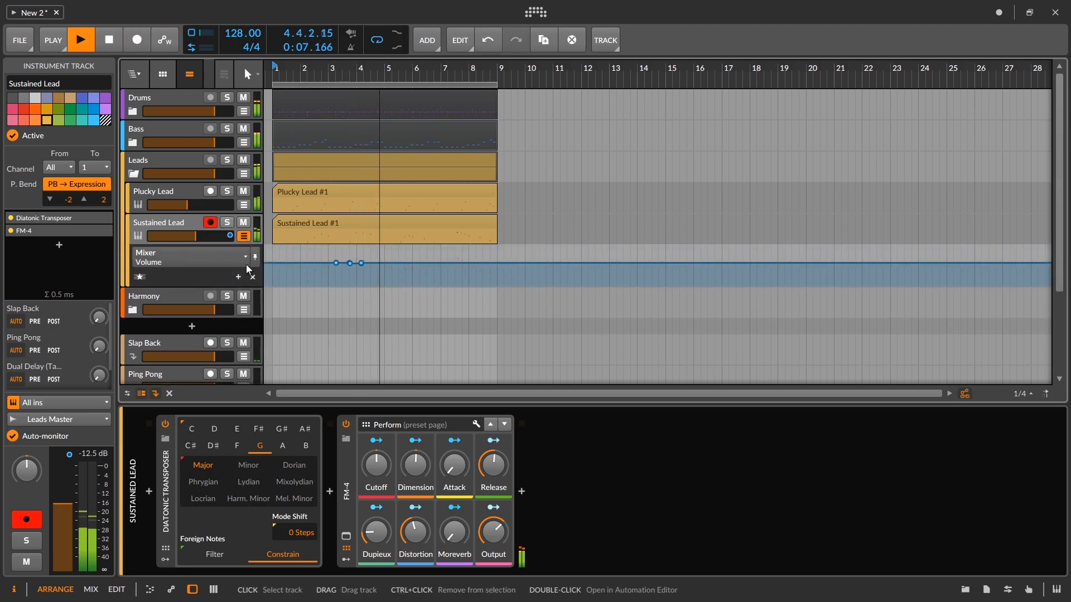
left_click(211, 223)
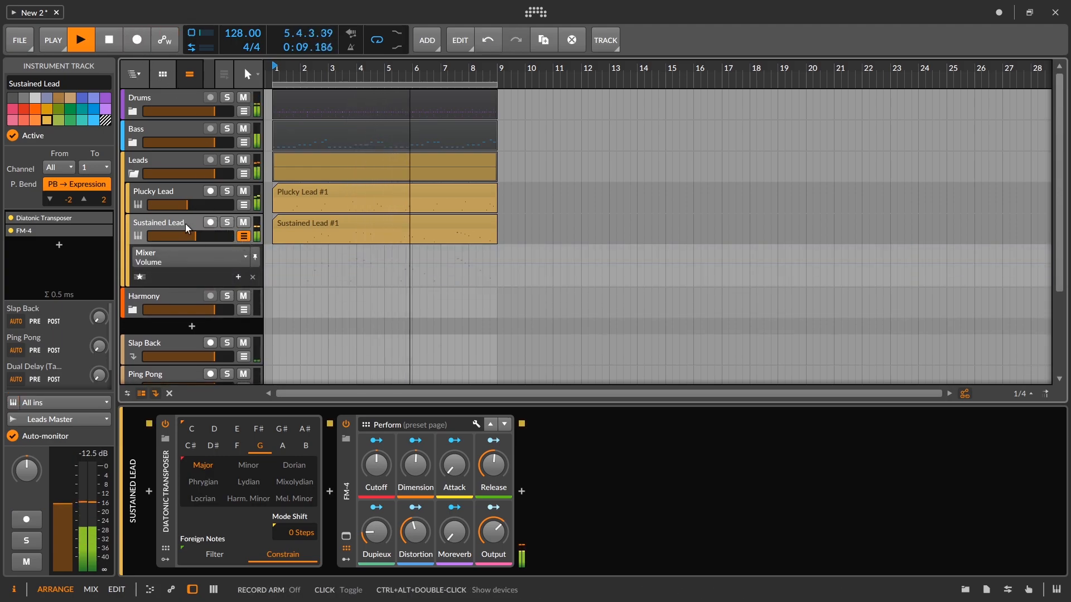
left_click(211, 224)
left_click(211, 224)
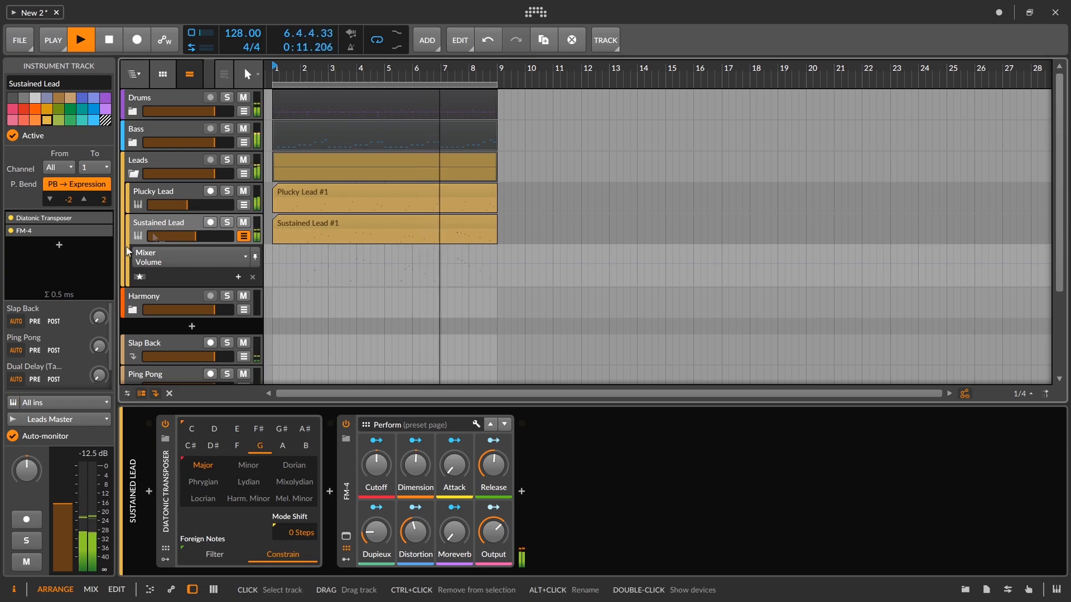
Solo the Sustained Lead and Plucky Lead tracks and open the Sustained Lead clip in the note editor
scroll(102, 346, "down", 1)
left_click(228, 223)
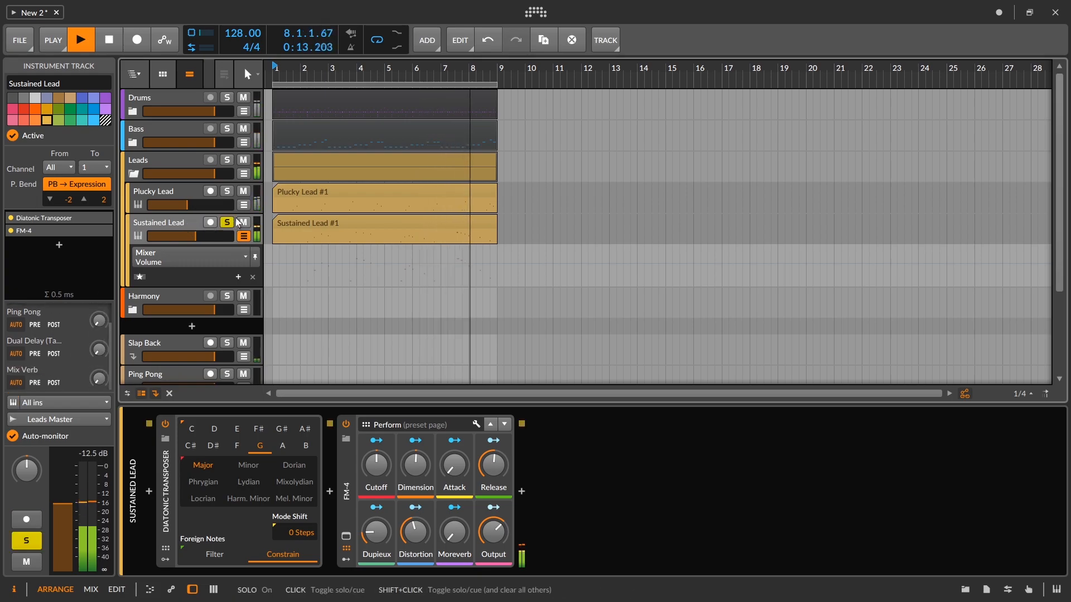
left_click(228, 192)
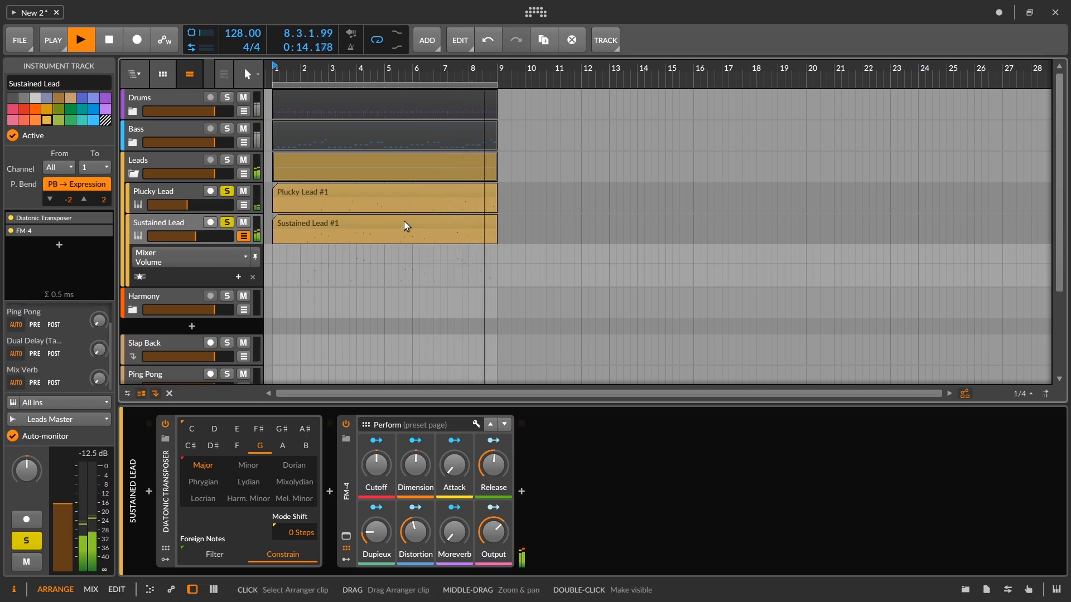
double_click(363, 227)
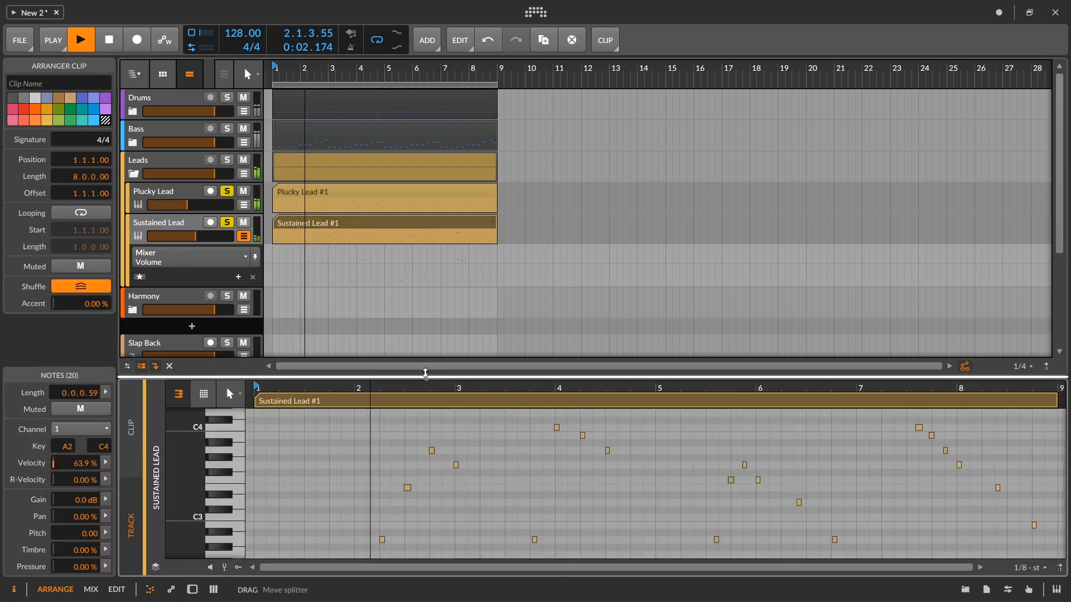
Quantize all notes of the Sustained Lead clip to a straight 1/16 grid with 100 % start amount and 4.67 % humanize
left_click_drag(426, 376, 426, 249)
left_click_drag(190, 382, 198, 406)
left_click_drag(274, 488, 799, 340)
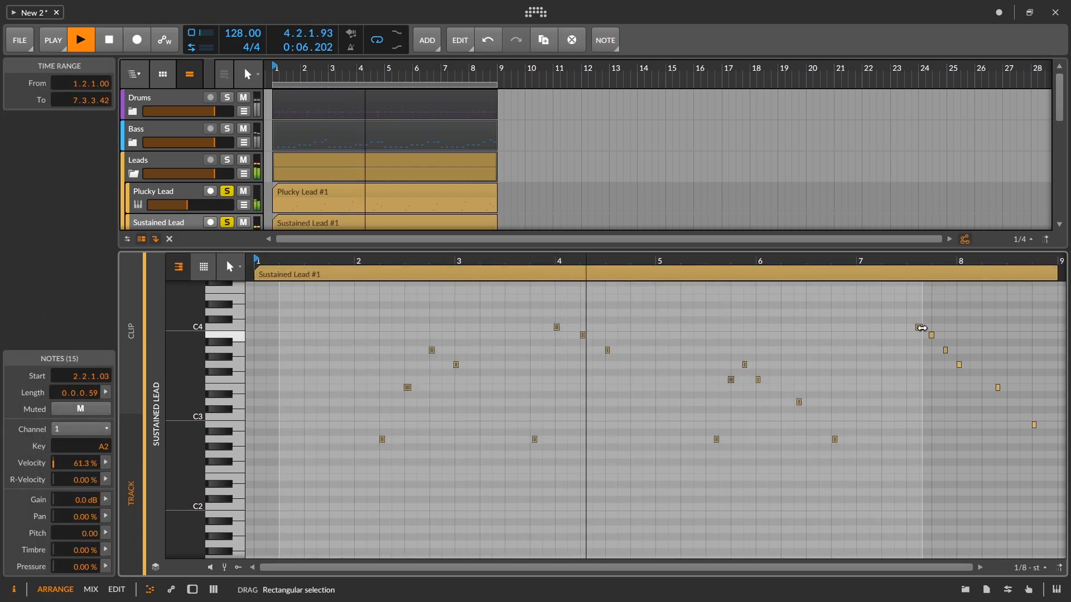
left_click_drag(1048, 497, 329, 295)
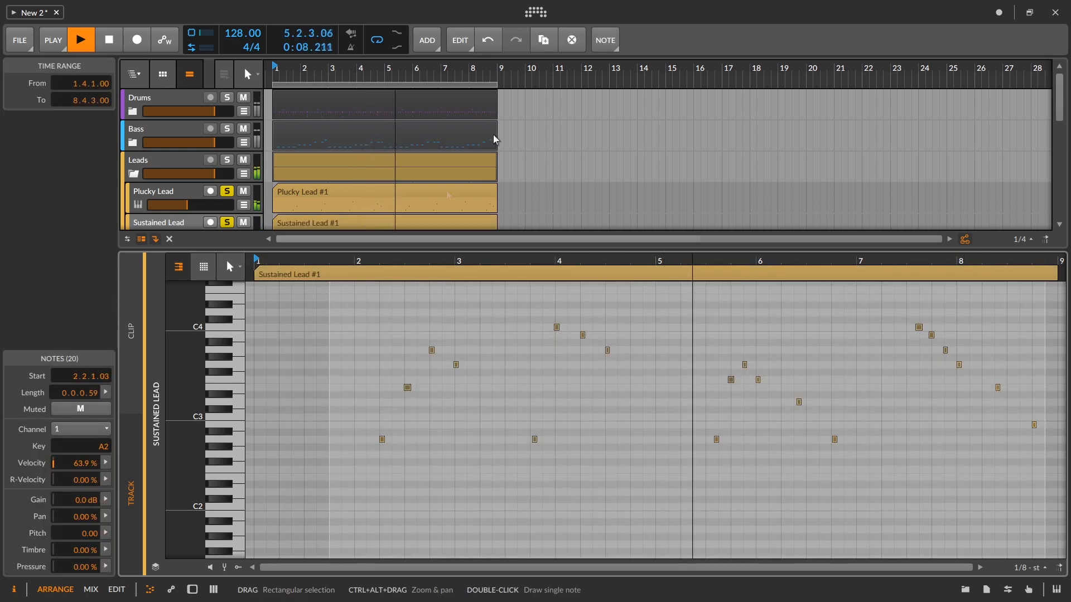
left_click(605, 39)
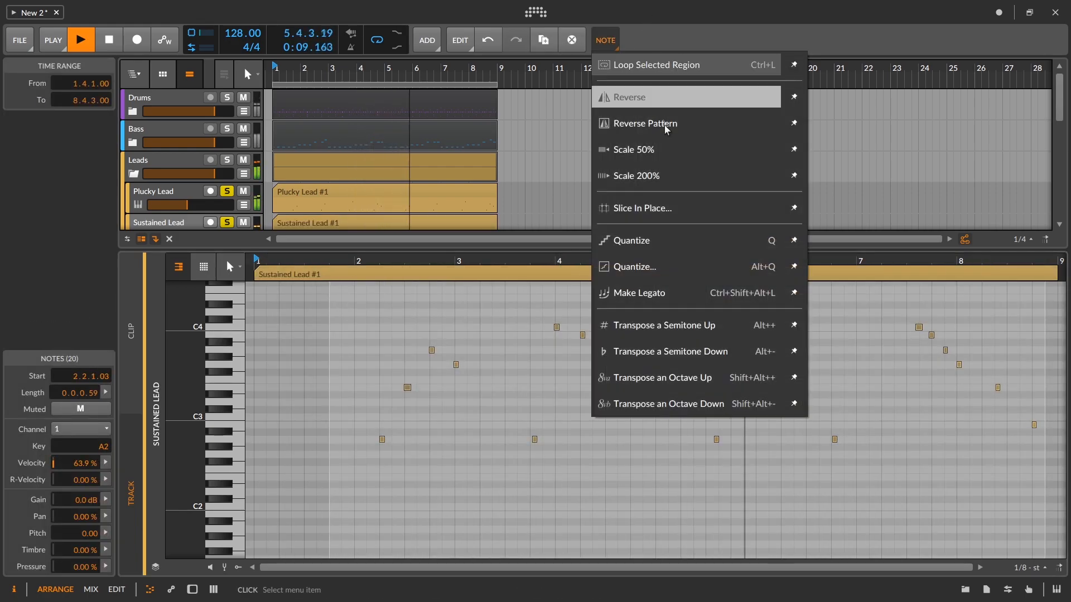
left_click(669, 266)
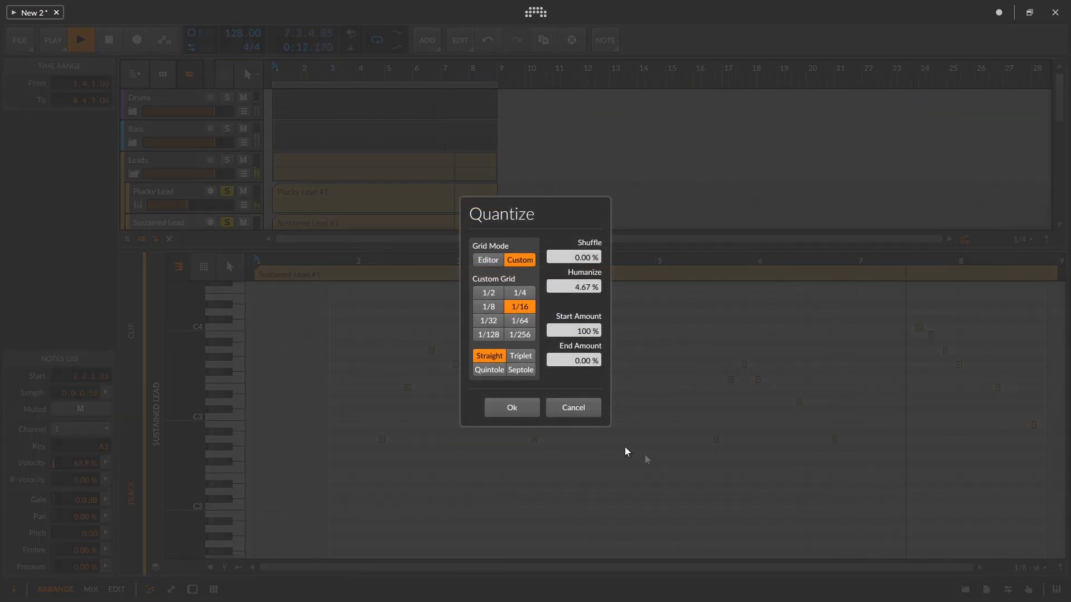
left_click(521, 407)
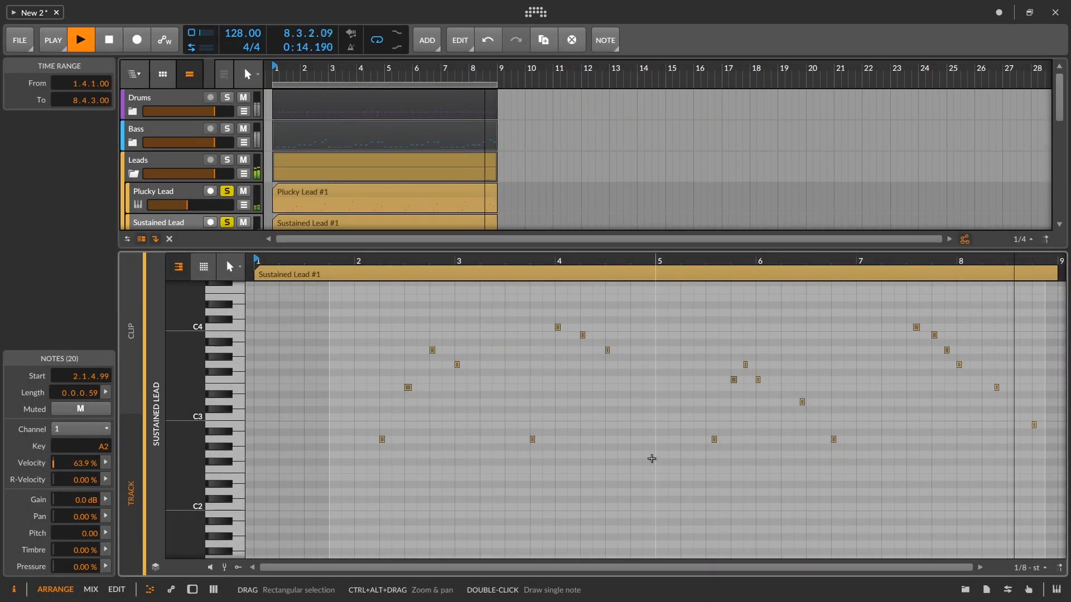
left_click(610, 461)
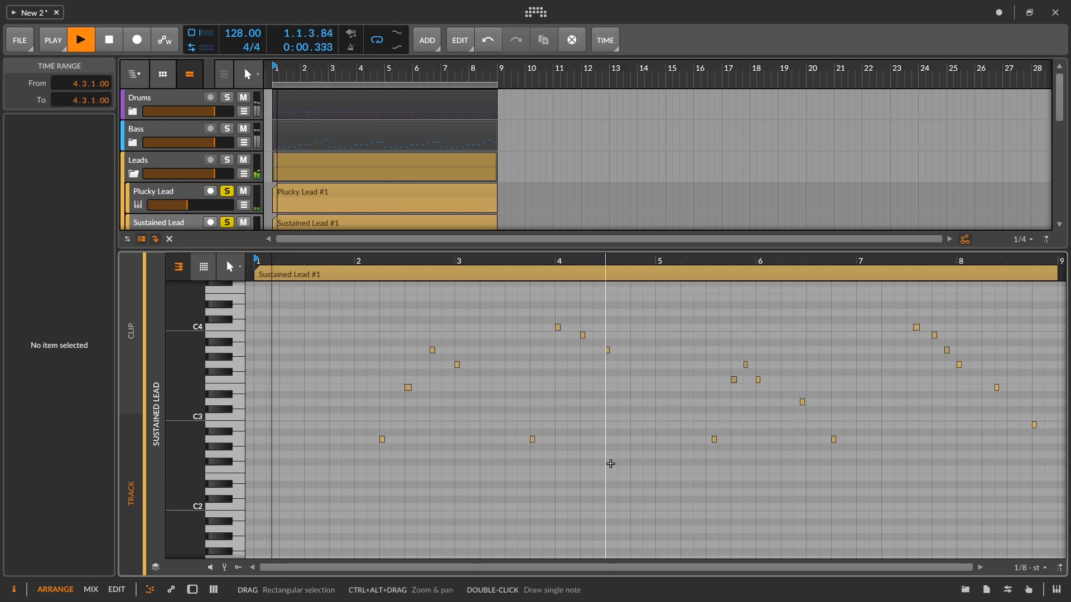
Delete the Sustained Lead notes in bars 5 and 6
left_click_drag(594, 449, 530, 438)
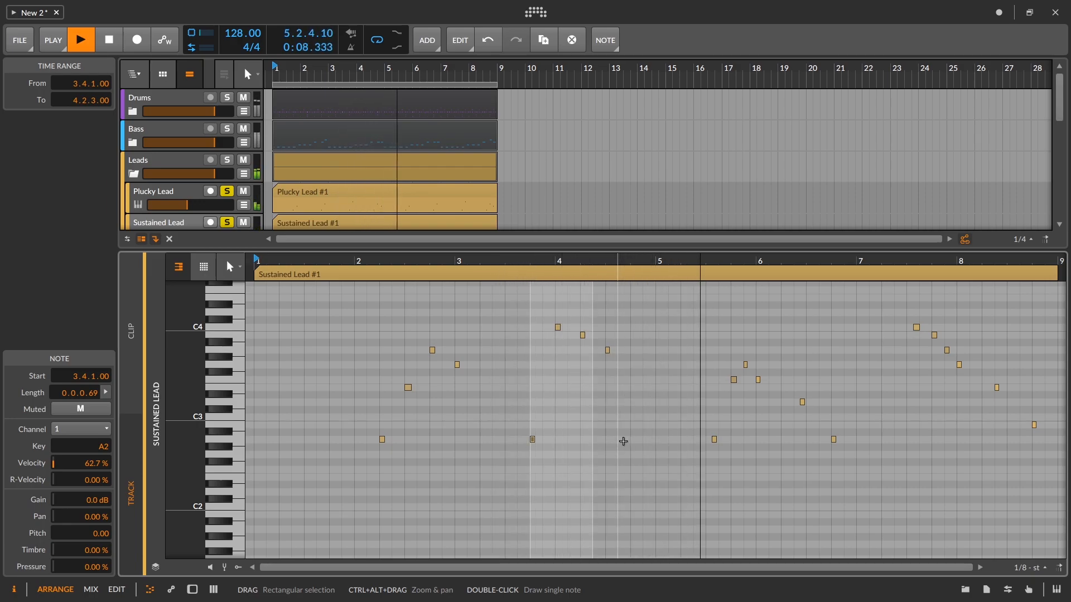
left_click_drag(743, 449, 675, 432)
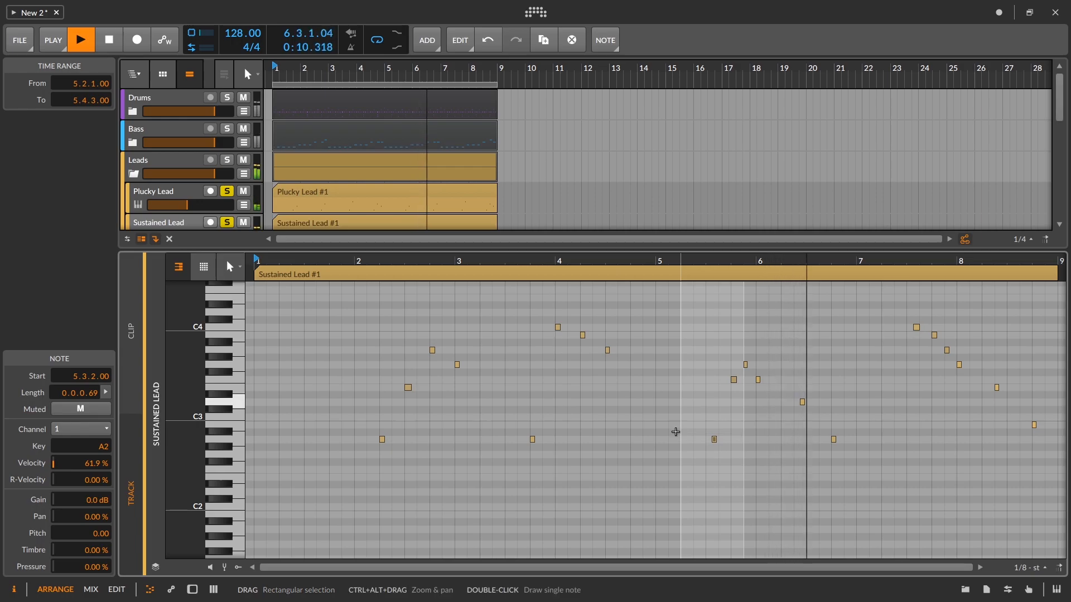
key("Delete")
left_click_drag(895, 463, 698, 315)
key("Delete")
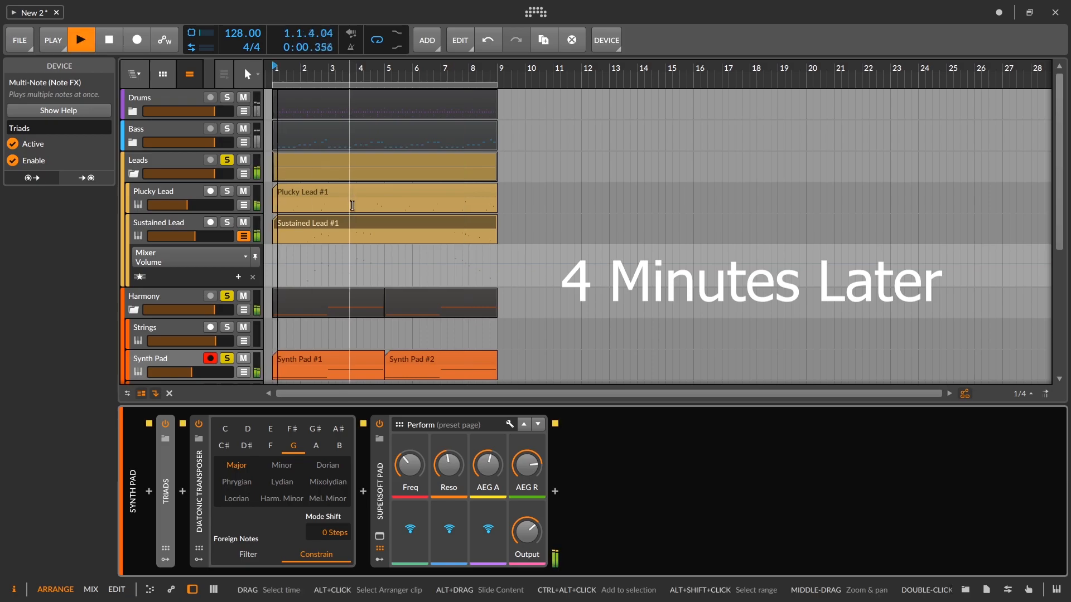
Unsolo the Synth Pad, Harmony and Leads tracks and balance the Synth Pad volume to about -9.4 dB
left_click_drag(193, 372, 196, 372)
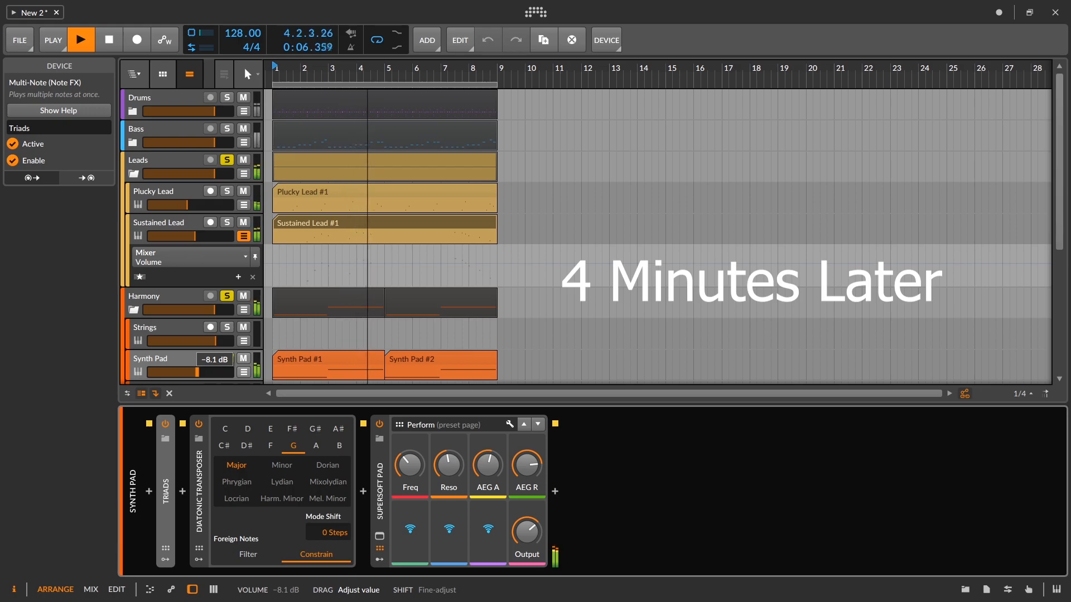
left_click_drag(197, 373, 199, 373)
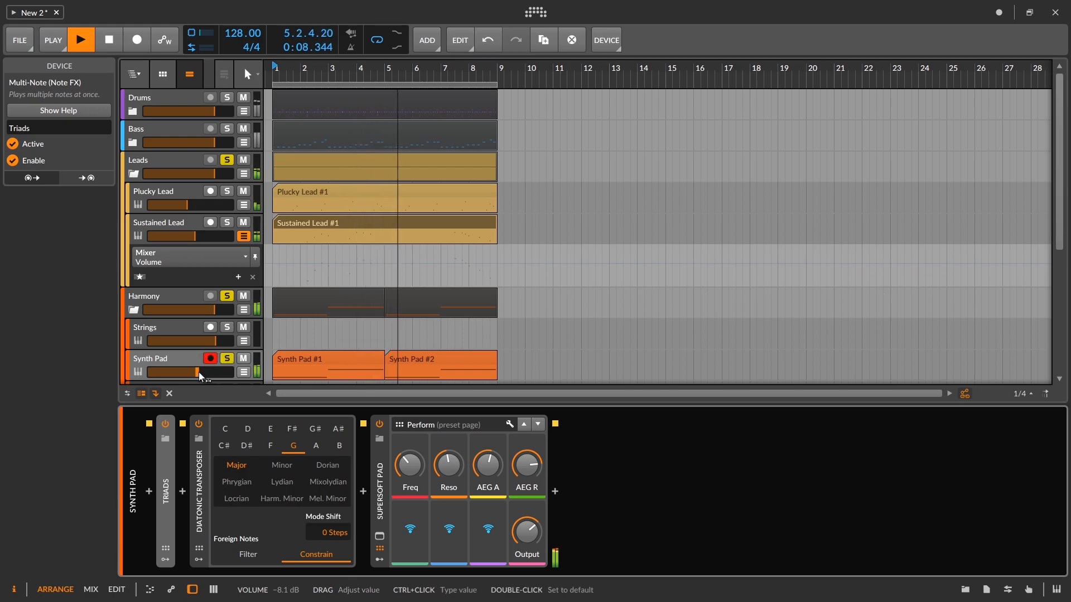
left_click(227, 360)
left_click(229, 298)
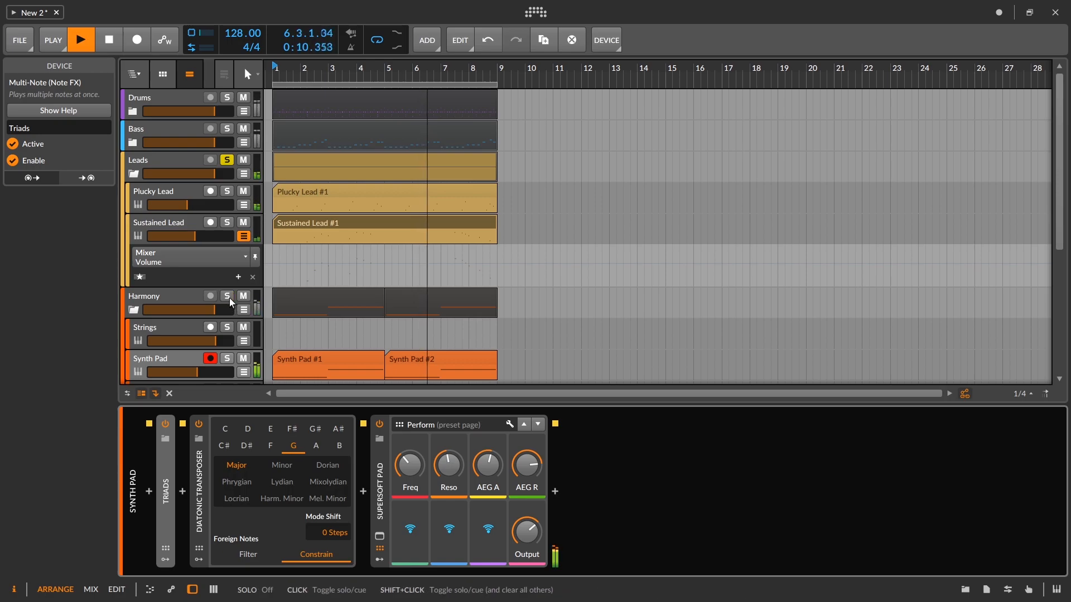
left_click(227, 162)
left_click_drag(232, 373, 229, 373)
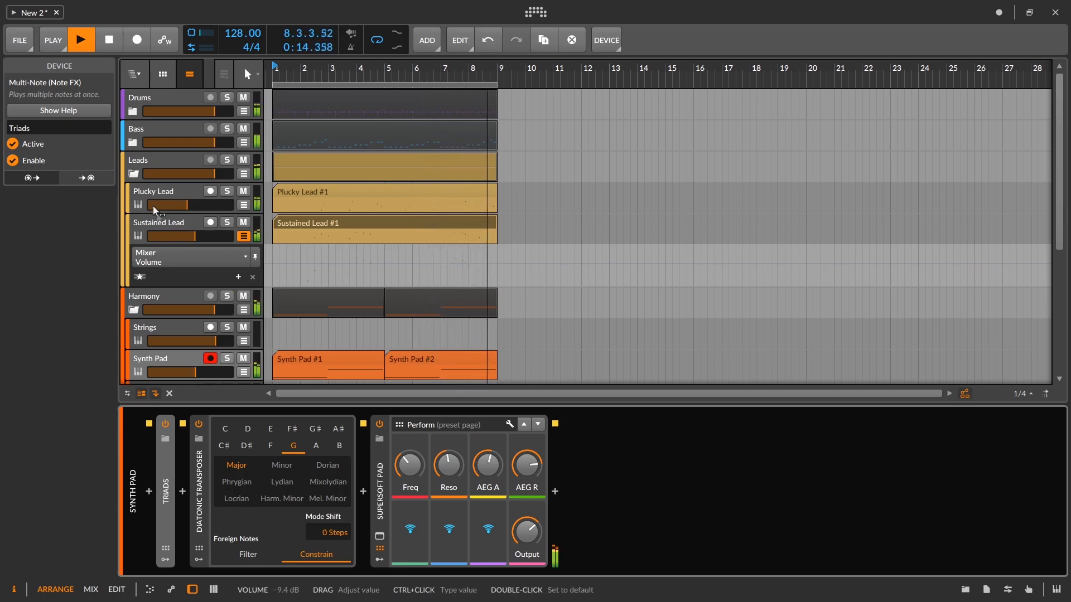
Fold the Leads group and raise the Mix Verb send of the Synth Pad track in the Harmony group to about -17.4 dB
left_click(134, 310)
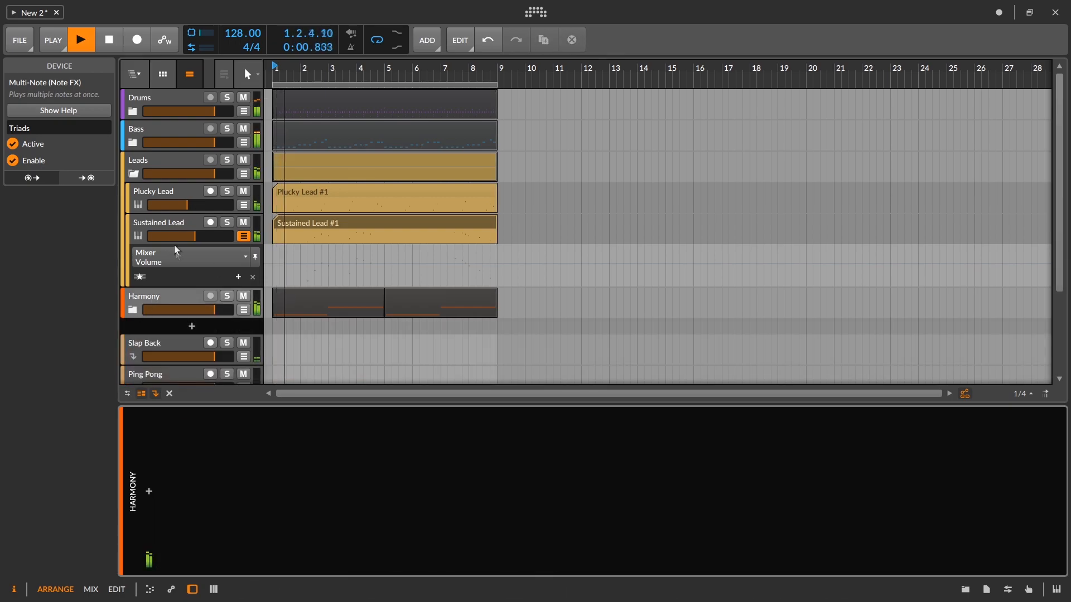
left_click(134, 174)
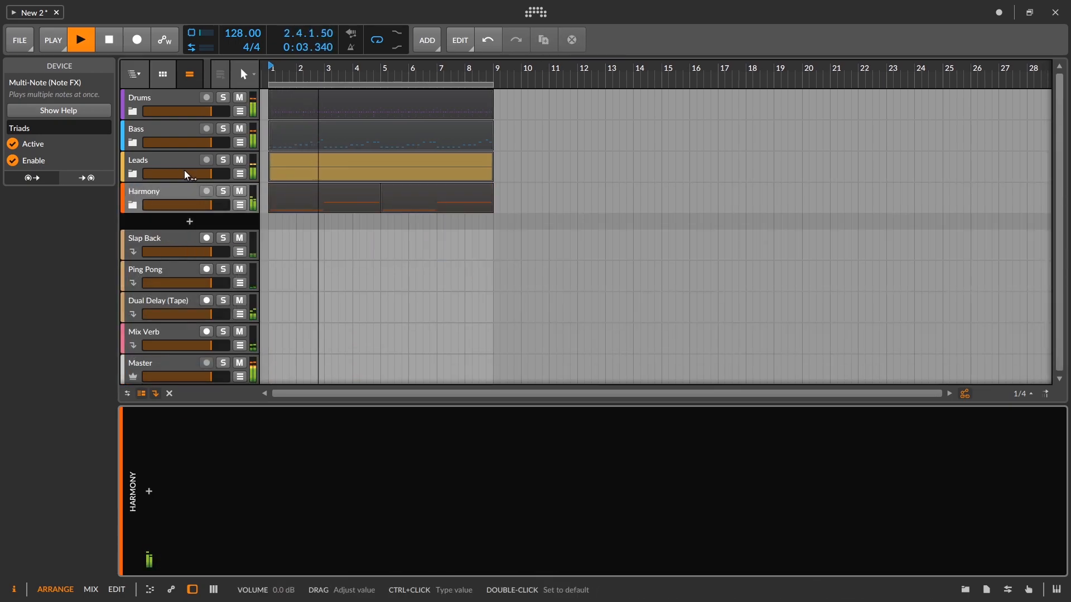
left_click(144, 194)
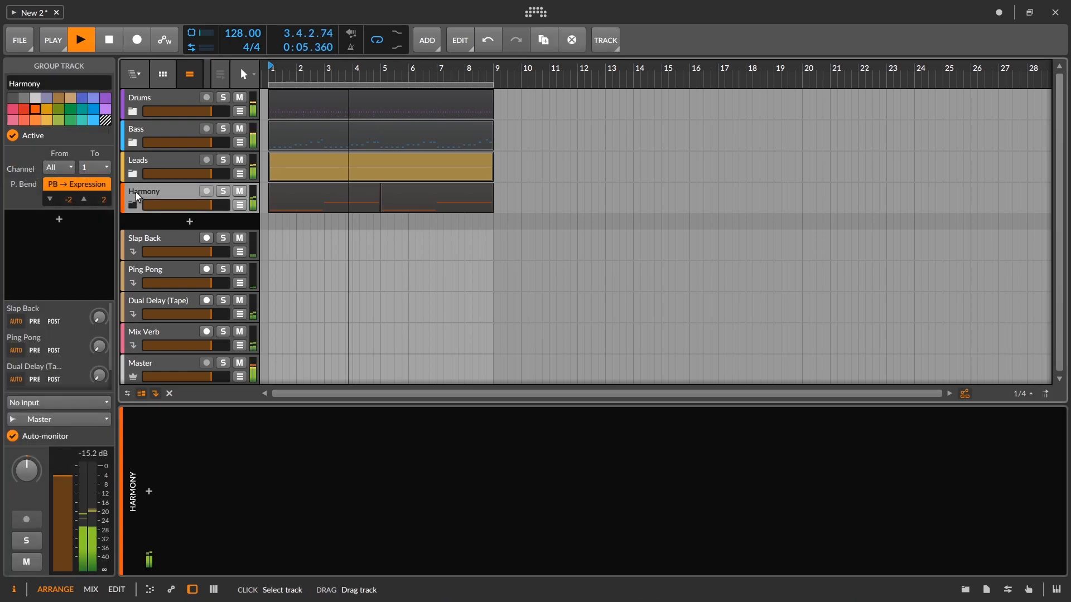
left_click(132, 207)
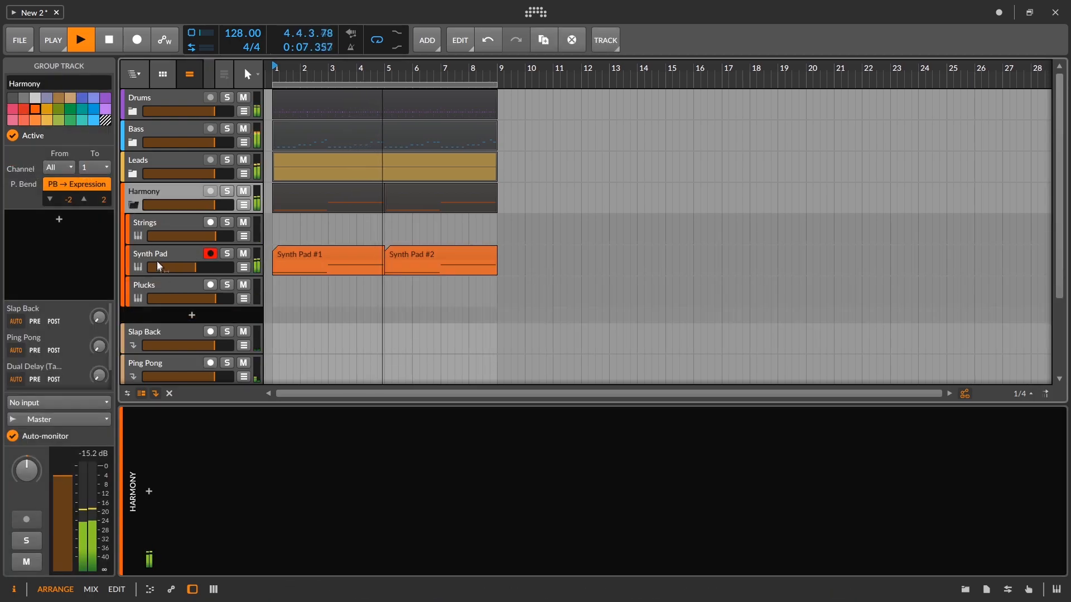
left_click(157, 262)
scroll(82, 366, "down", 1)
left_click_drag(92, 384, 93, 377)
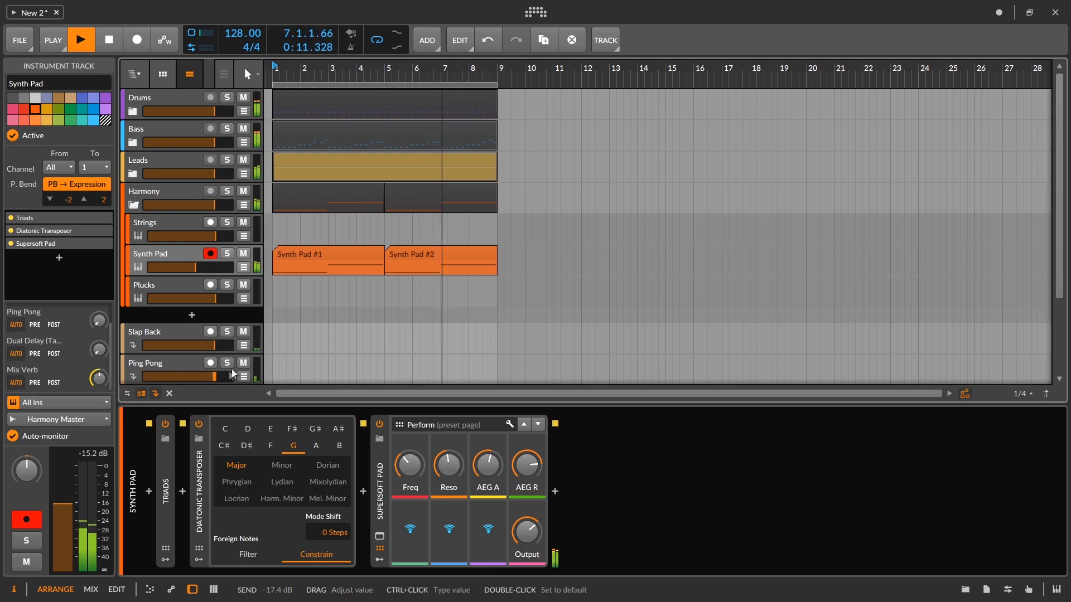
Lower the Synth Pad volume slightly, set the Supersoft Pad's Freq to about 564 Hz and reduce its Output, comparing with the track muted
left_click_drag(196, 269, 194, 269)
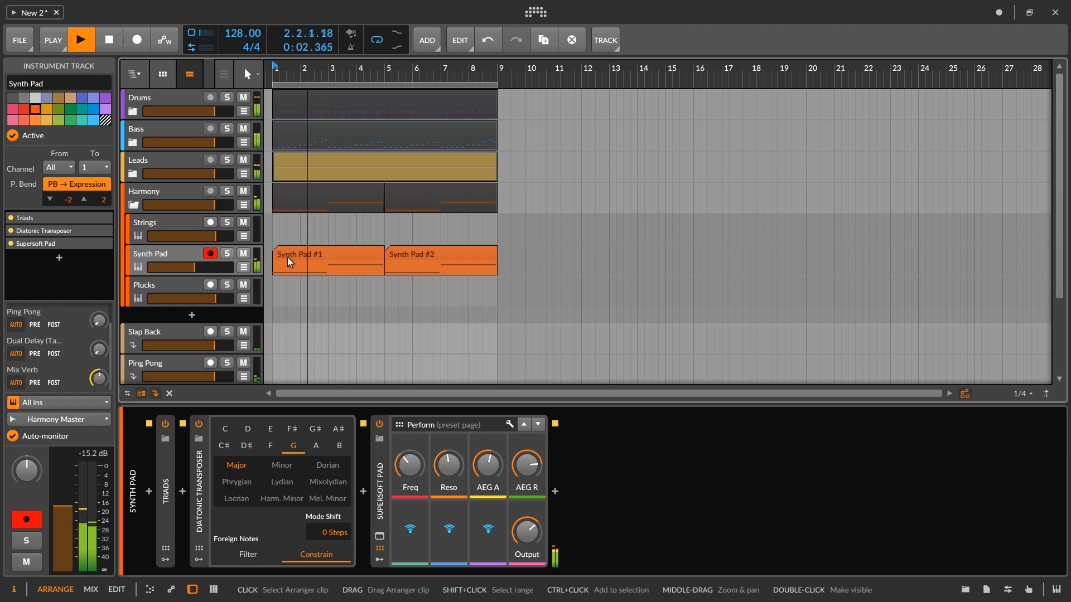
mouse_move(410, 464)
left_mouse_down()
mouse_move(410, 409)
mouse_move(409, 453)
left_mouse_up()
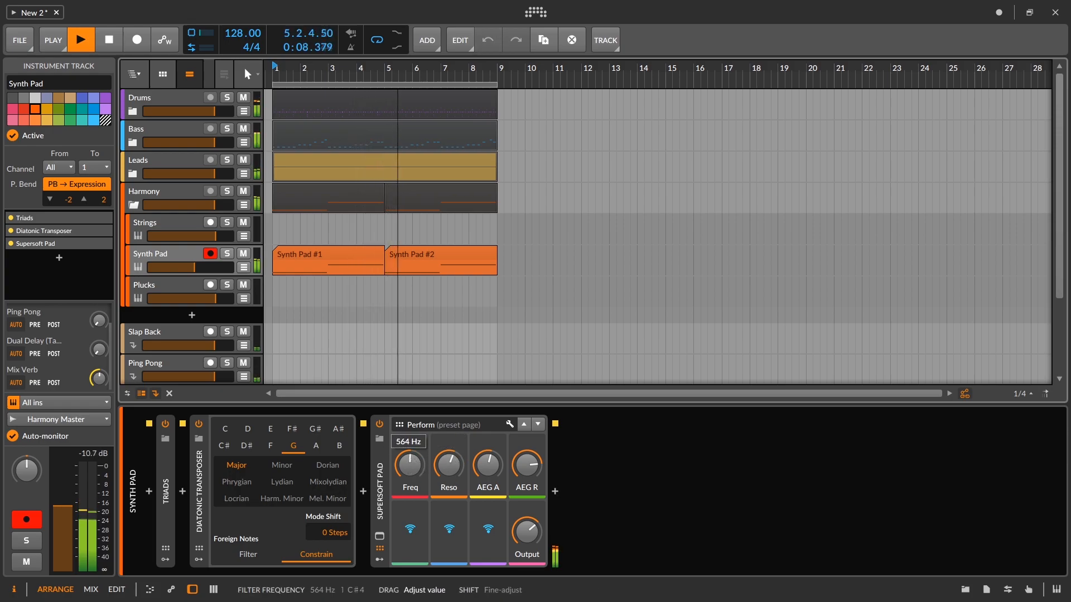
left_click_drag(515, 535, 515, 546)
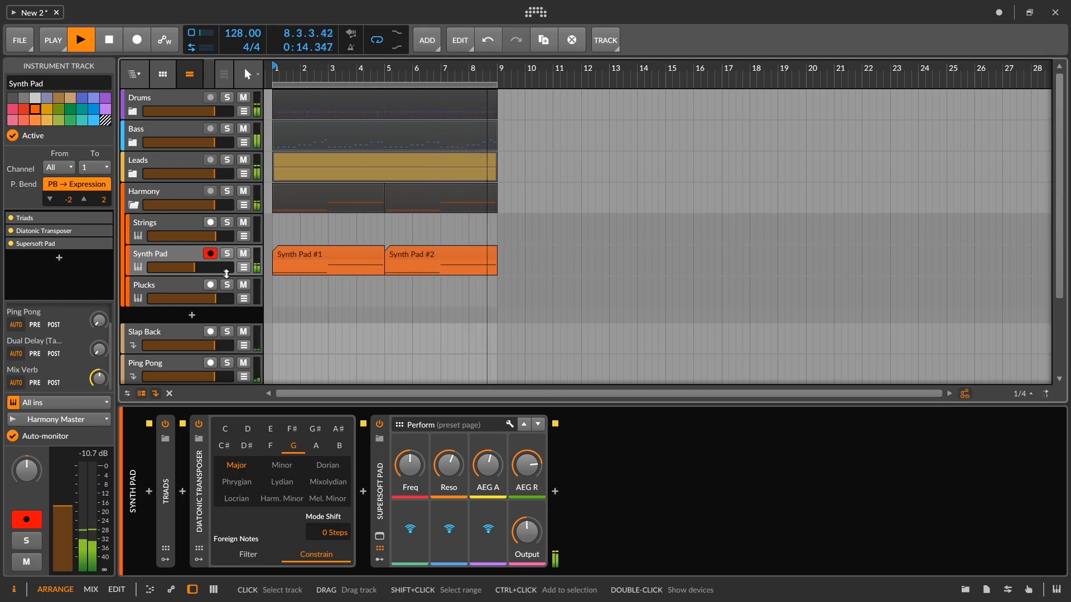
left_click(244, 254)
left_click(245, 253)
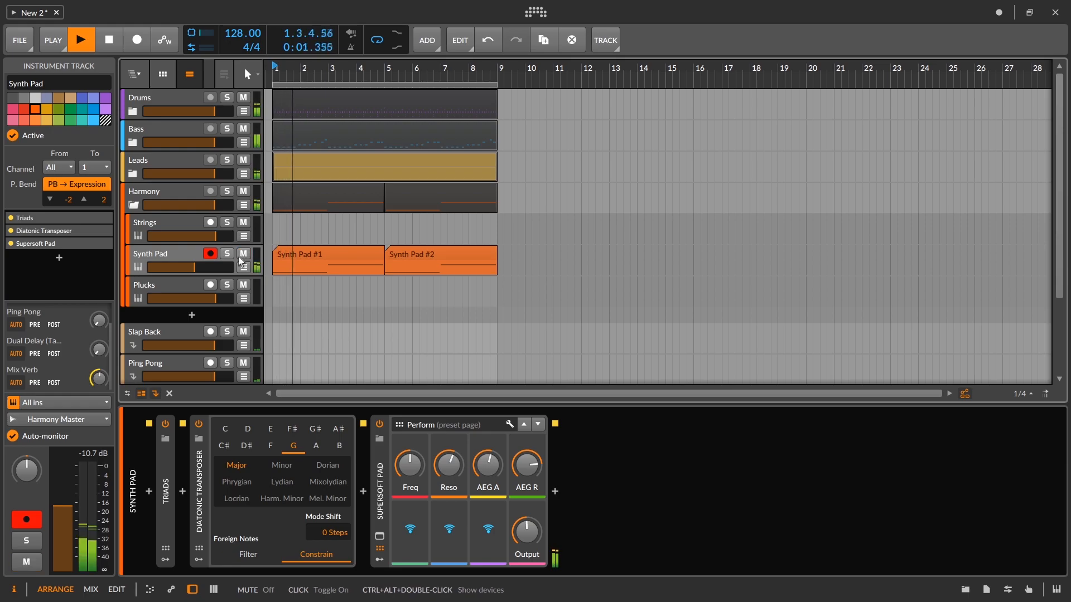
Delete the Synth Pad clip over bars 1 to 4, stop playback and fold the Harmony group
left_click(323, 251)
key("Delete")
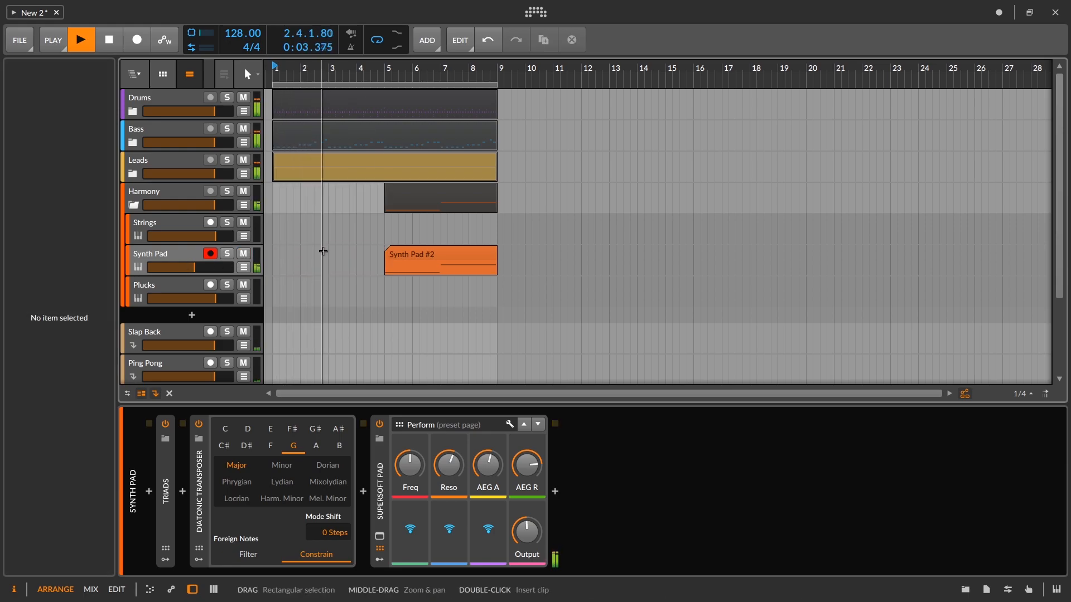
key("space")
left_click(136, 206)
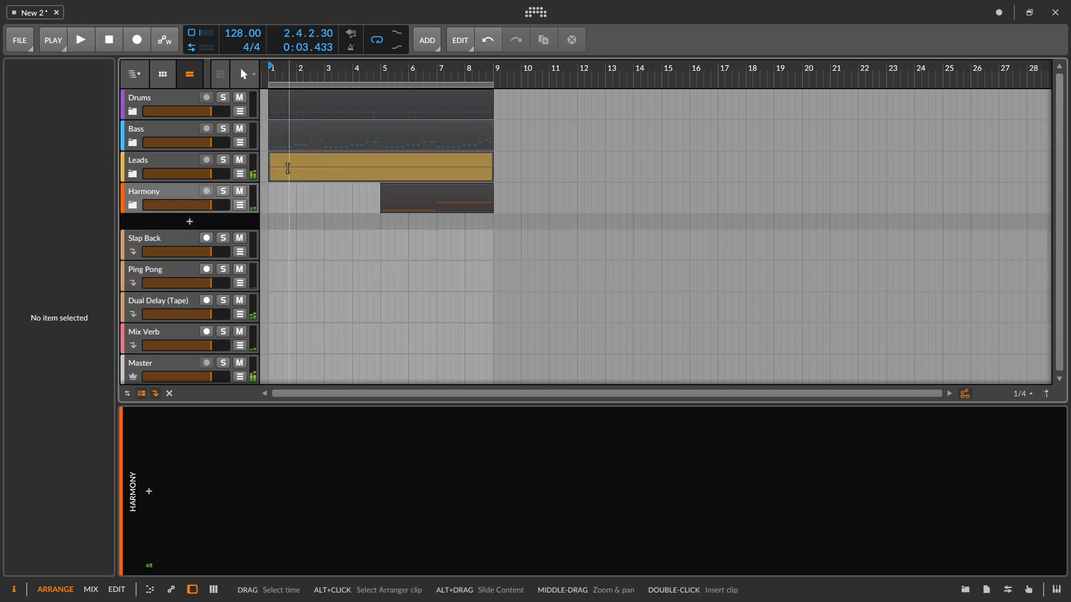
Turn off looping and play the arrangement past bar 9, with the Leads group unfolded and the Sustained Lead clip selected
left_click(379, 40)
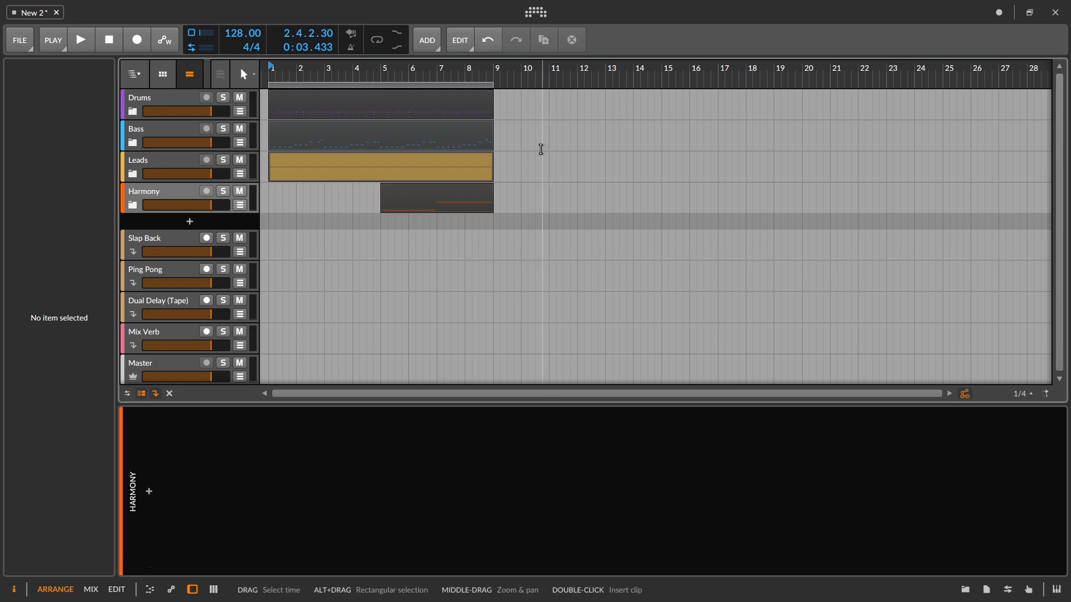
key("space")
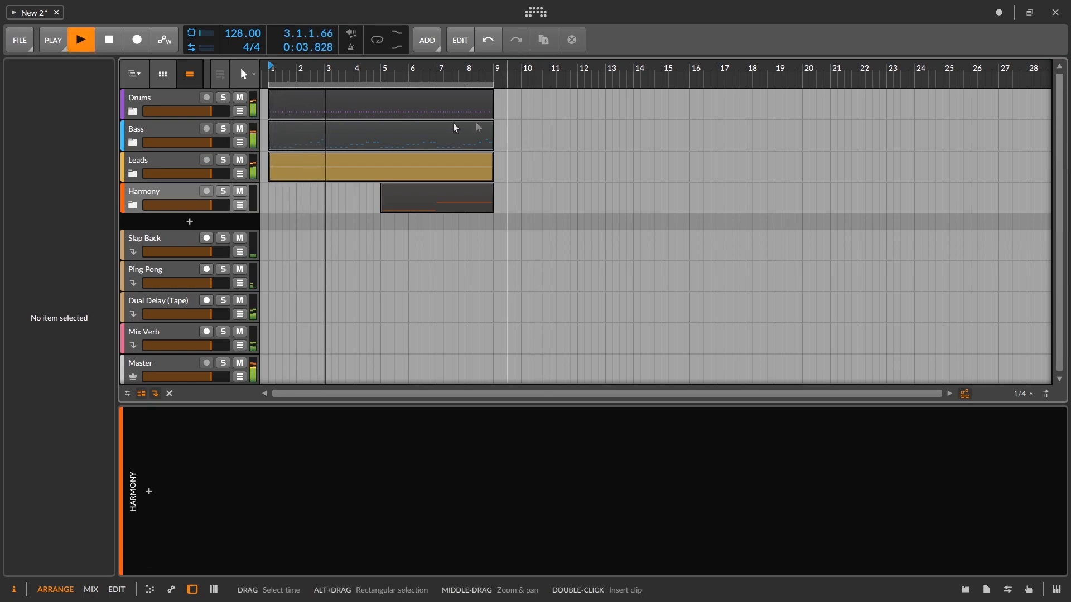
left_click(133, 174)
left_click(296, 226)
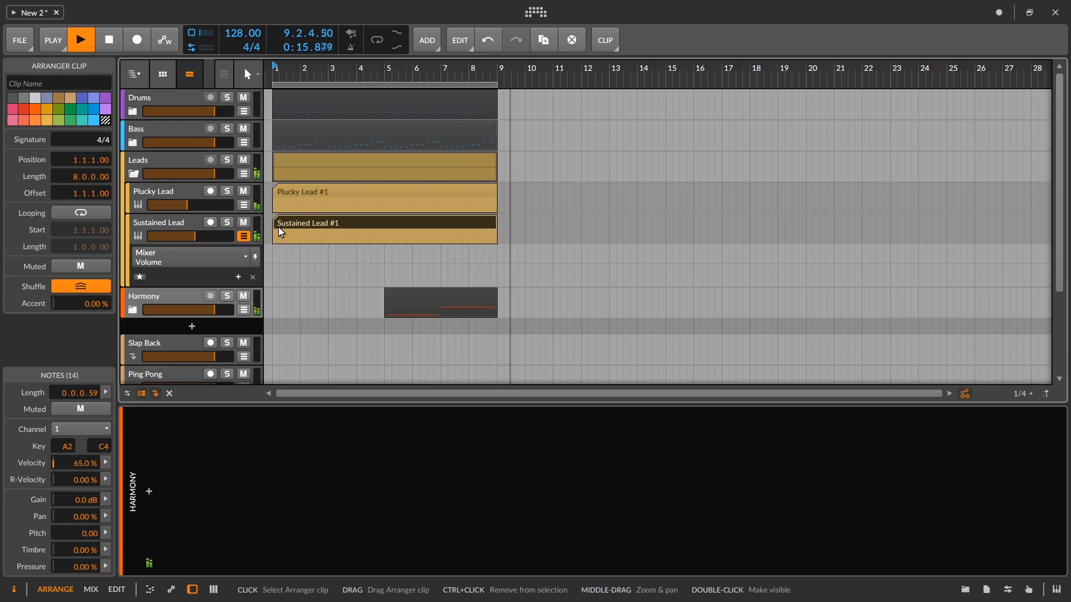
key("space")
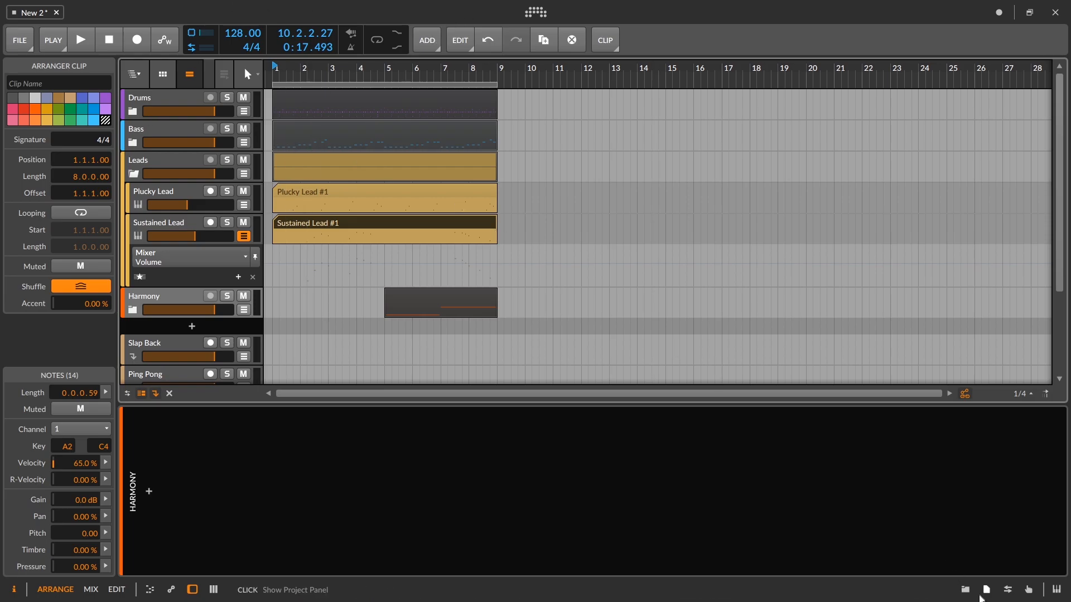
Open the browser and examine the Drums collection for clips and the collections available for presets
left_click(965, 590)
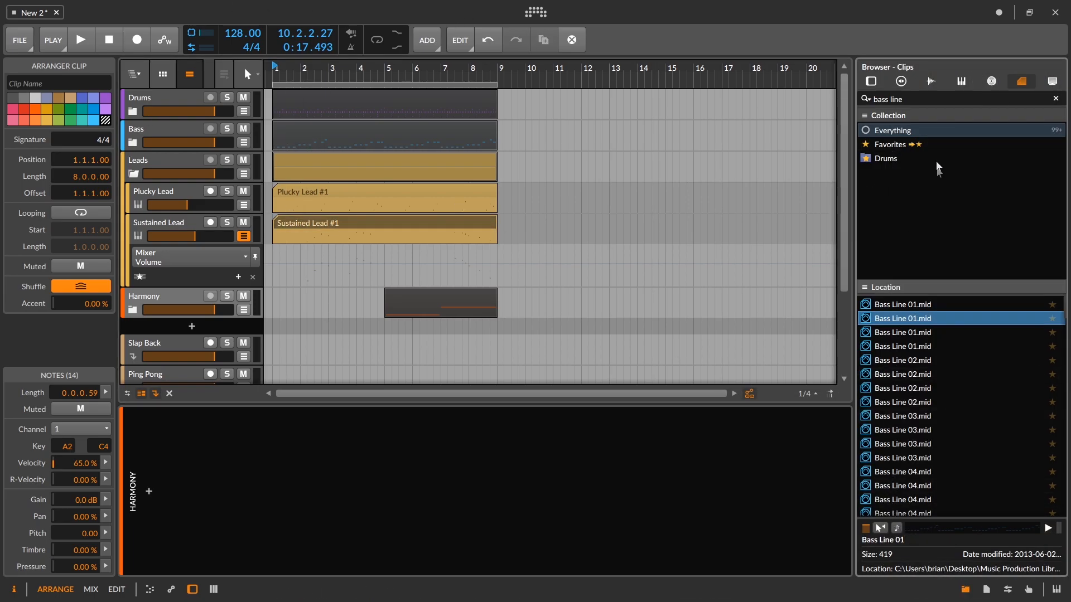
left_click(939, 99)
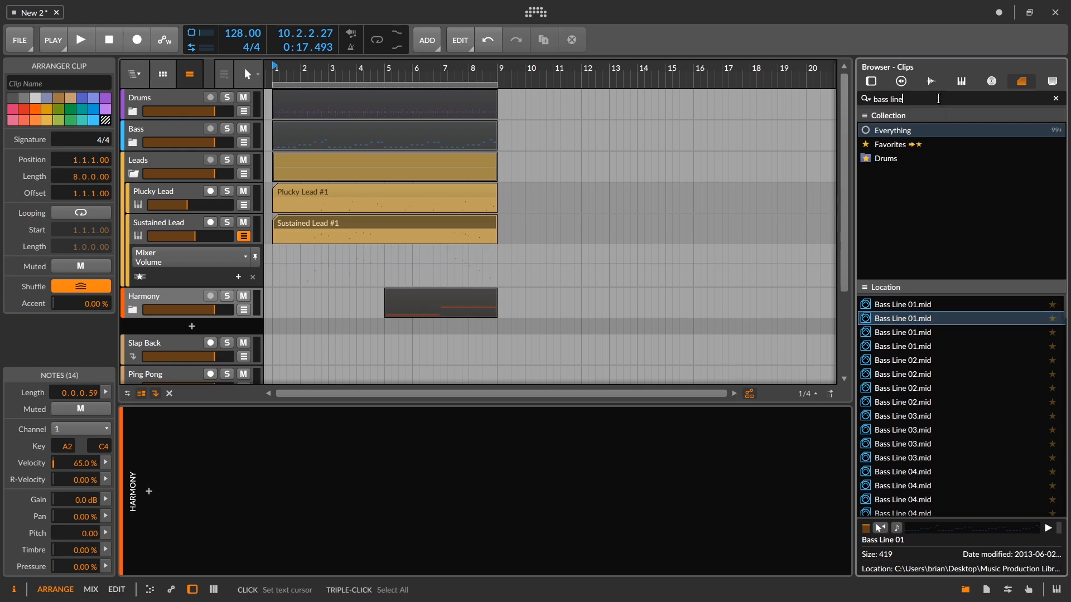
left_click(931, 147)
left_click(929, 157)
left_click(912, 88)
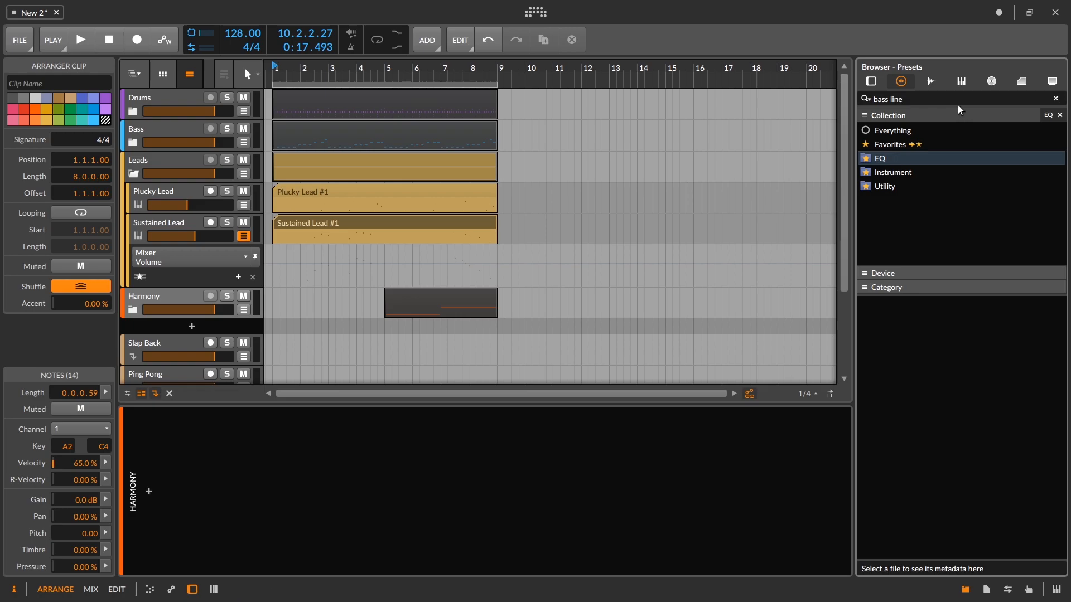
Return to browsing clips and clear the "bass line" search to view the Drums clip collection
left_click(1021, 81)
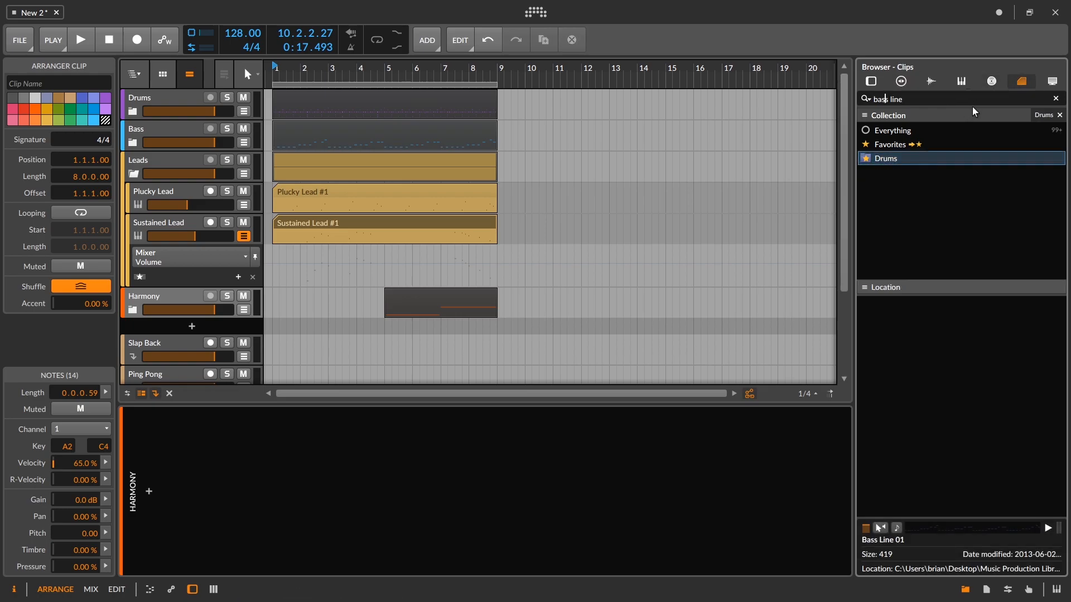
key("BackSpace")
key("BackSpace")
key("BackSpace")
key("BackSpace")
key("BackSpace")
key("BackSpace")
key("BackSpace")
key("BackSpace")
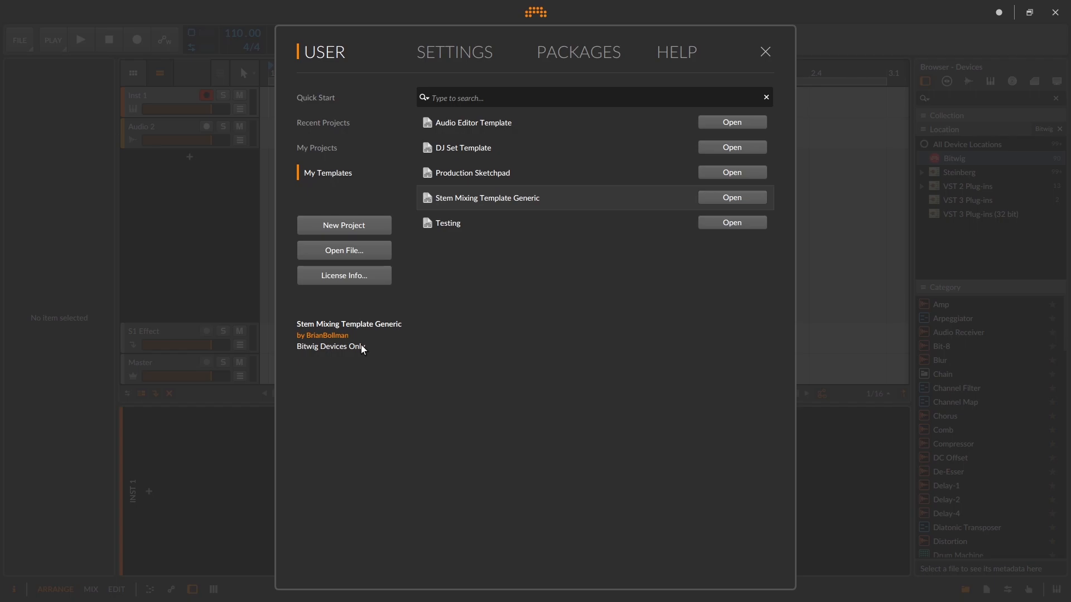
Open the Stem Mixing Template Generic template and clear the "gain" search in the preset browser
left_click(731, 199)
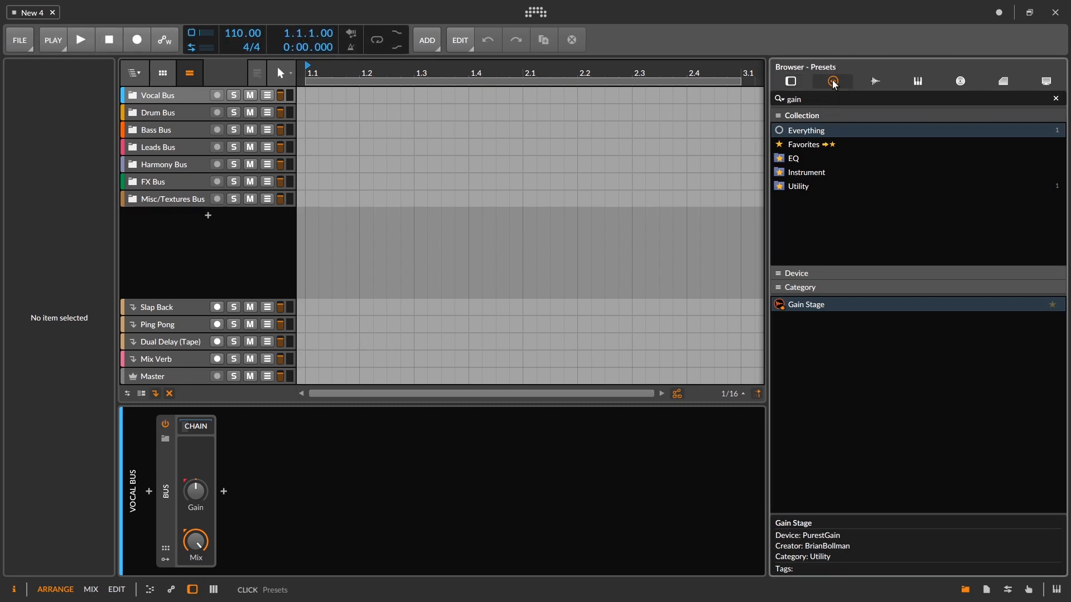
key("BackSpace")
key("BackSpace")
key("BackSpace")
key("BackSpace")
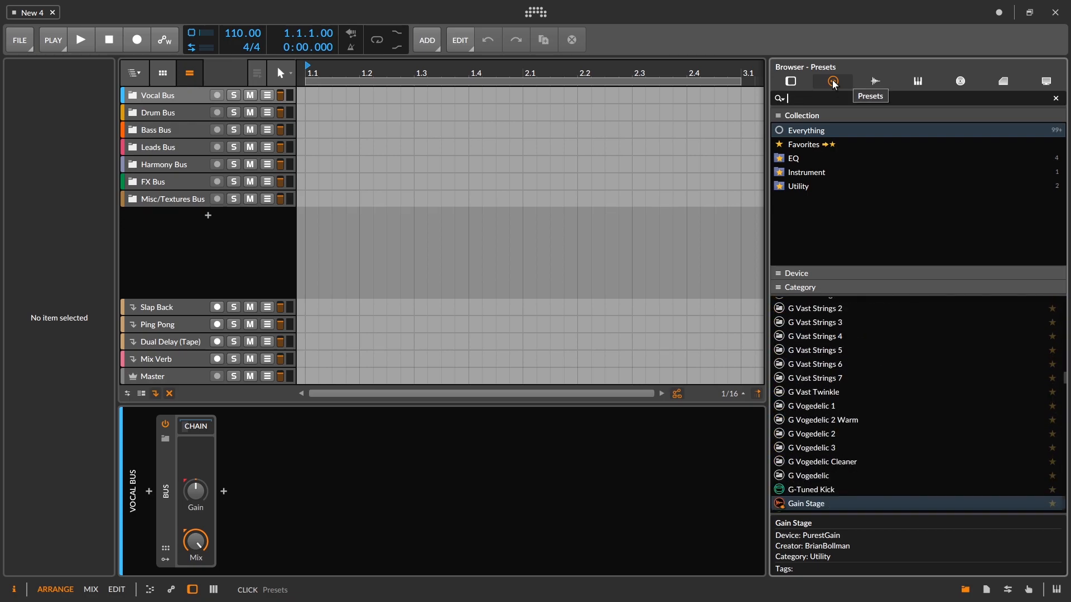
Show only the EQ collection in the preset browser and make the browser narrower
left_click(822, 161)
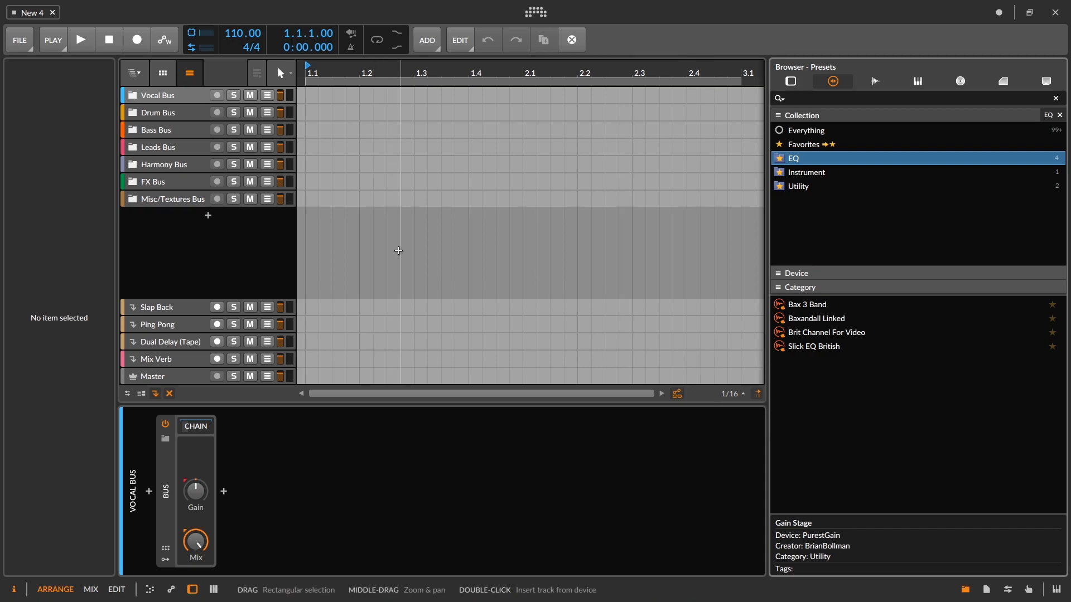
left_click_drag(768, 276, 914, 275)
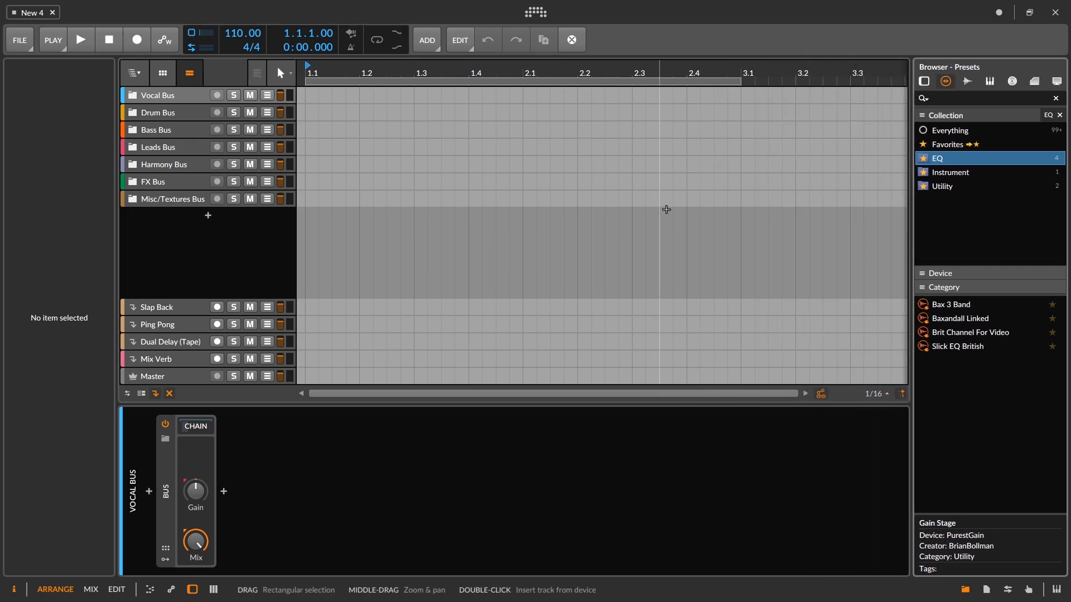
key("Tab")
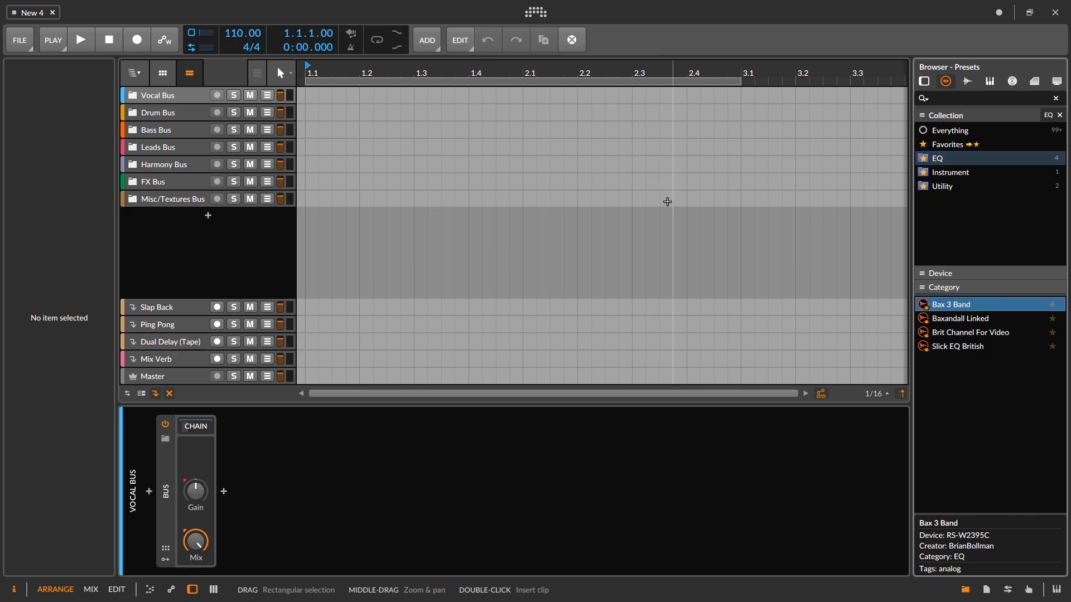
Set the playback start to 3.1.2 and compare the mixer view with the arrangement view
left_click(756, 228)
key("alt+2")
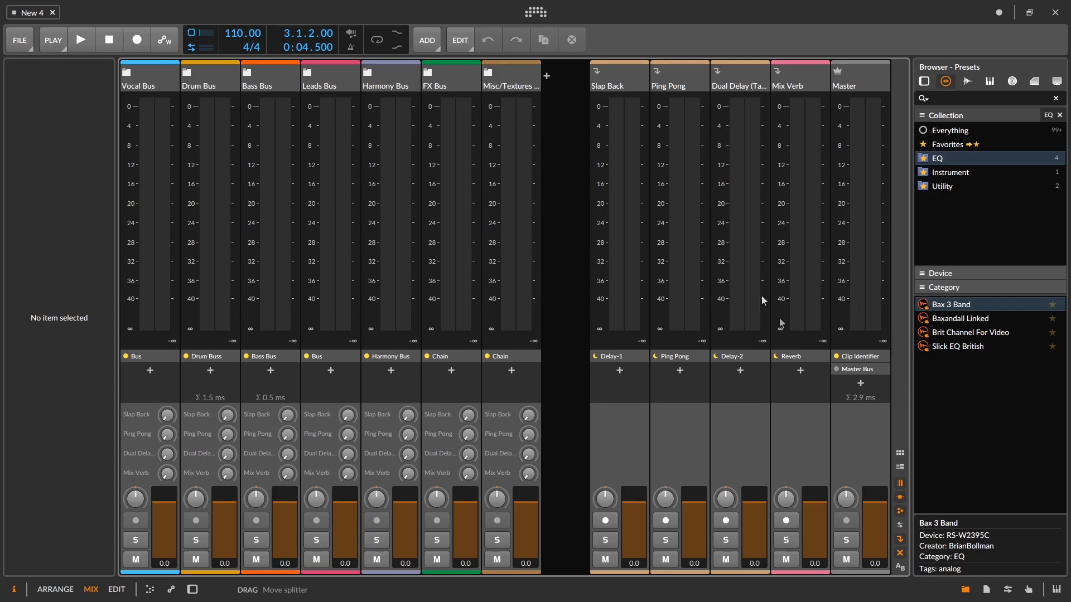
key("alt+1")
key("alt+2")
key("alt+1")
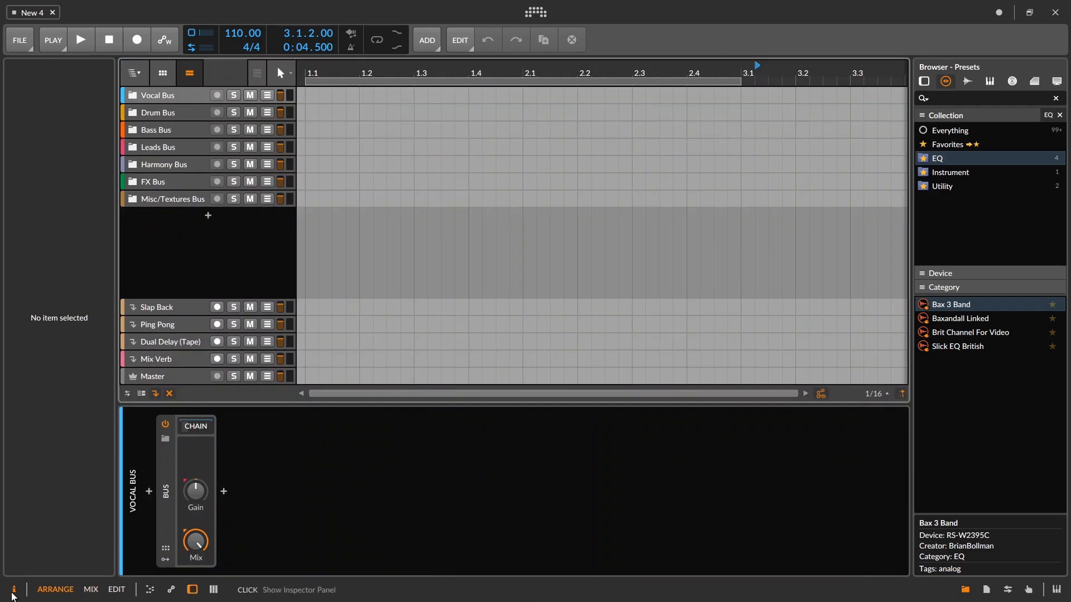
Hide the inspector and switch between the mixer and the arrangement, ending in the arrangement view
left_click(12, 593)
key("alt+2")
key("alt+1")
key("alt+2")
key("alt+1")
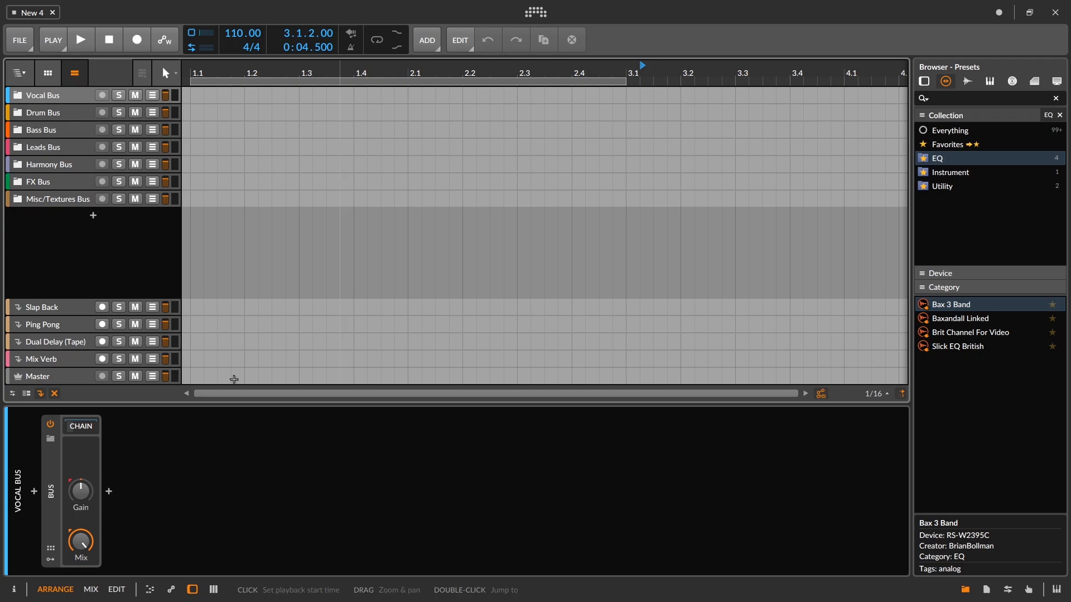
Examine the Peak Limiter and Tool devices inside the Clip Identifier chain on the Master track, leaving the devices collapsed
left_click(22, 379)
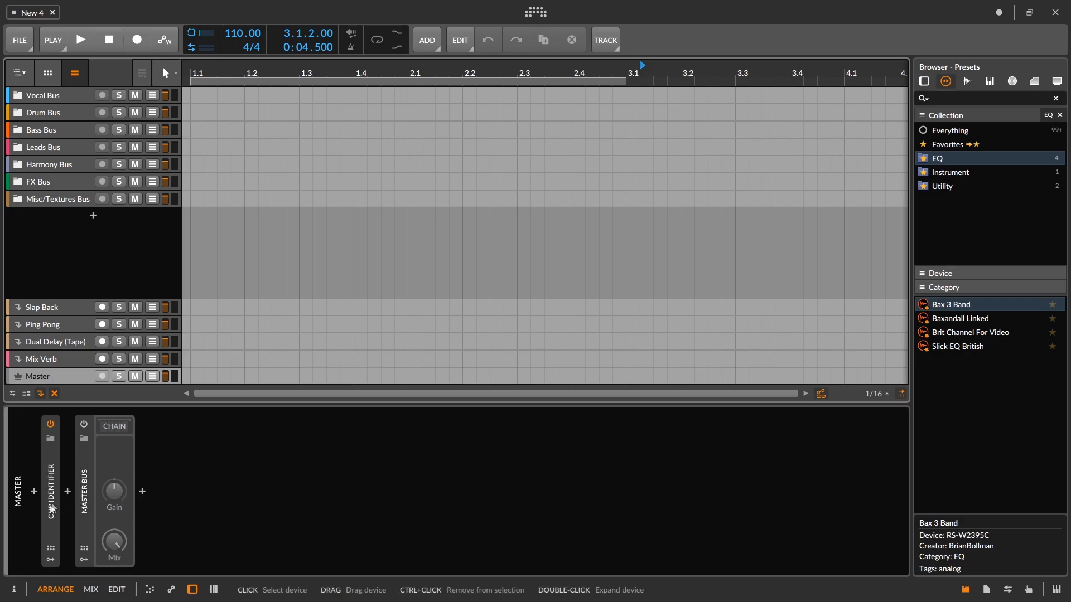
double_click(51, 508)
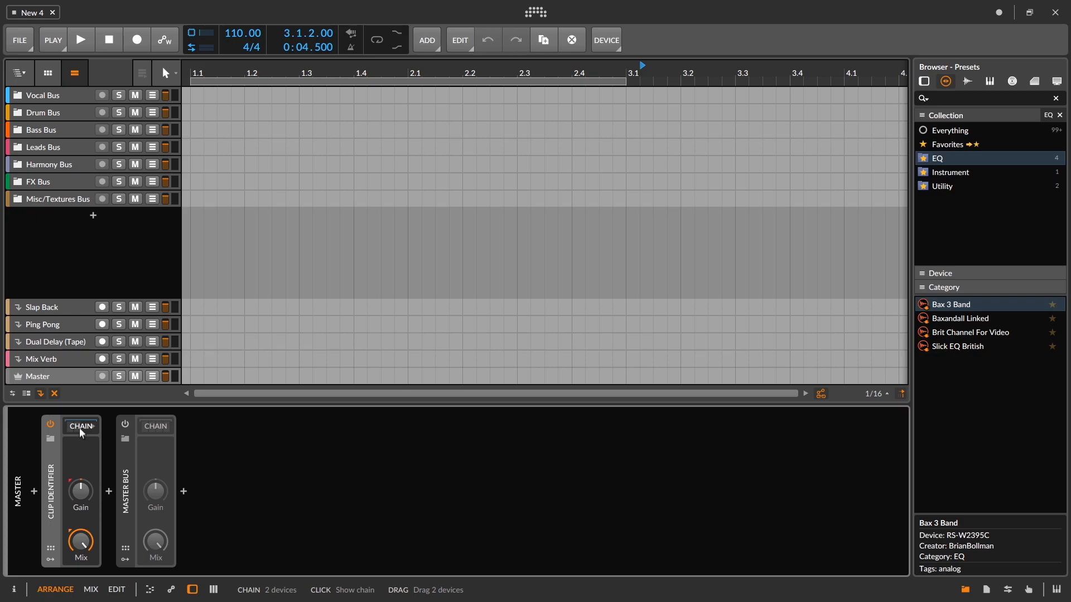
left_click(82, 431)
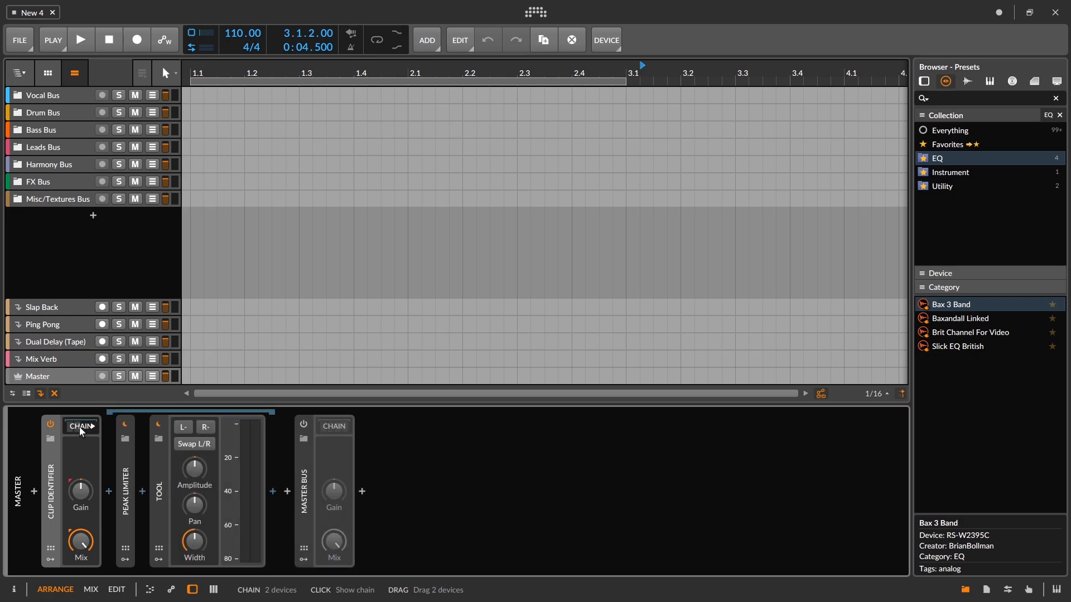
double_click(126, 477)
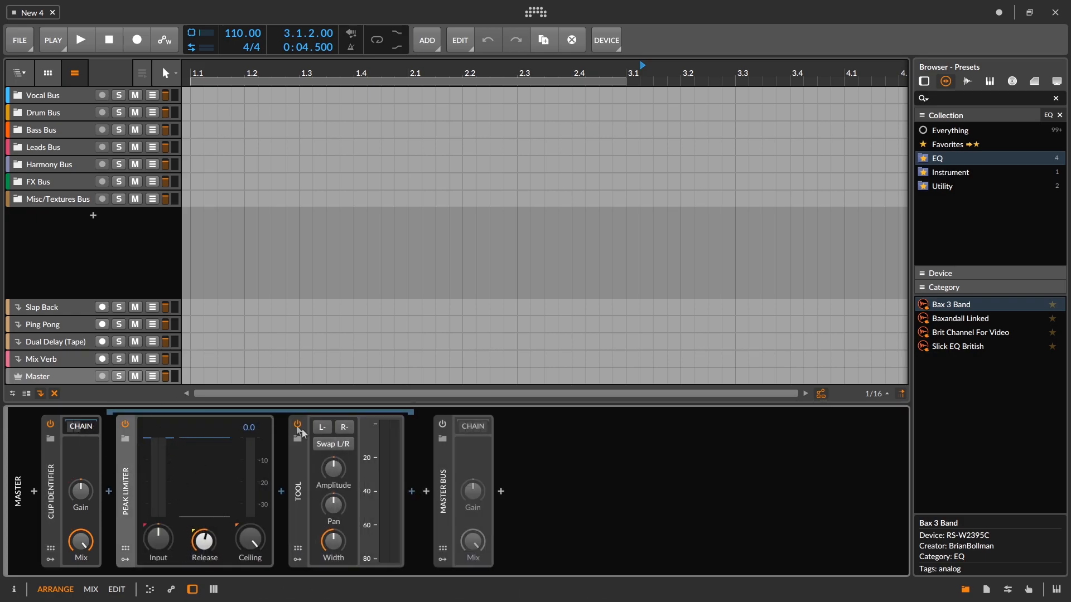
double_click(128, 460)
double_click(159, 457)
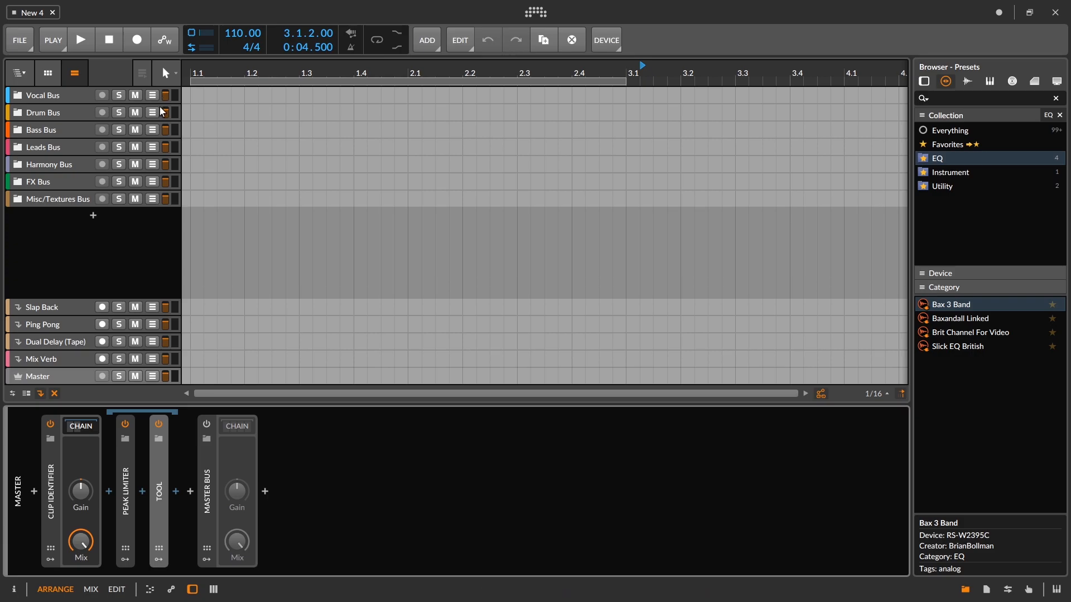
left_click(74, 429)
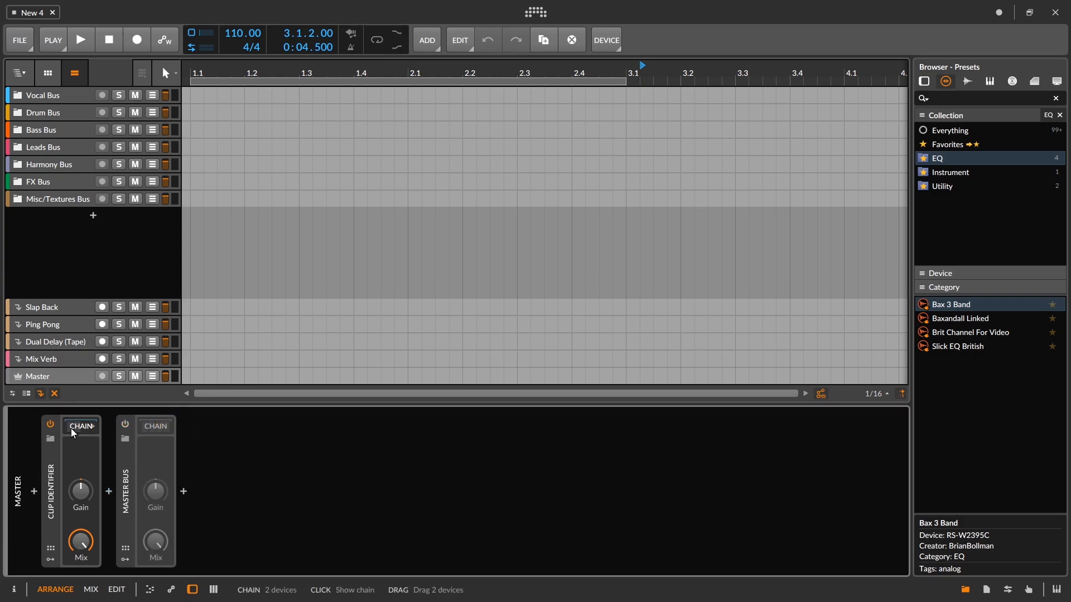
double_click(50, 477)
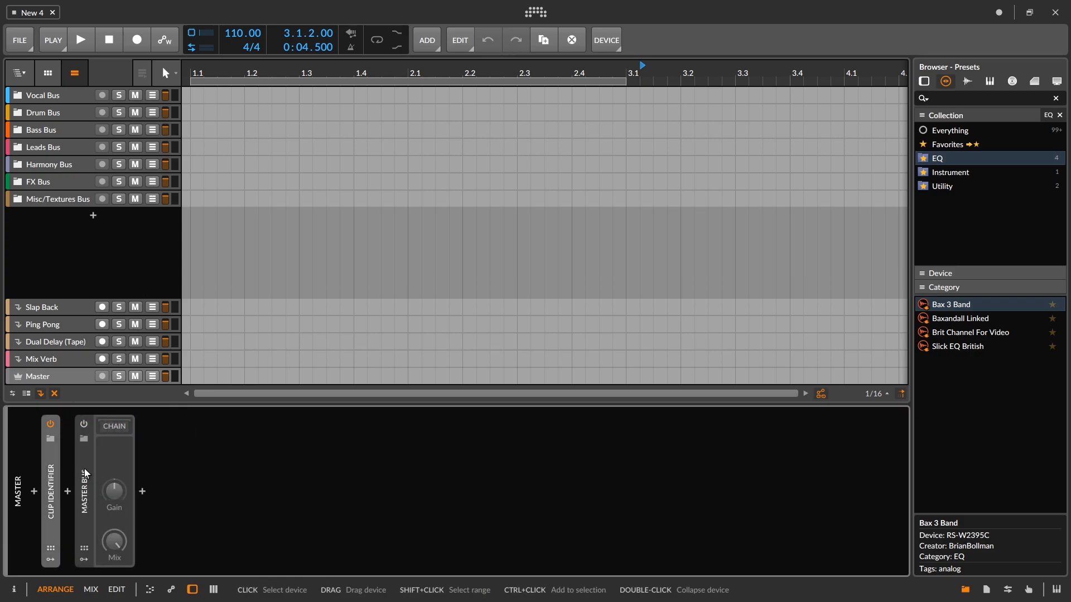
Show the nested devices of the Master Bus chain on the Master track and switch Master Bus on
double_click(86, 473)
double_click(89, 471)
left_click(118, 429)
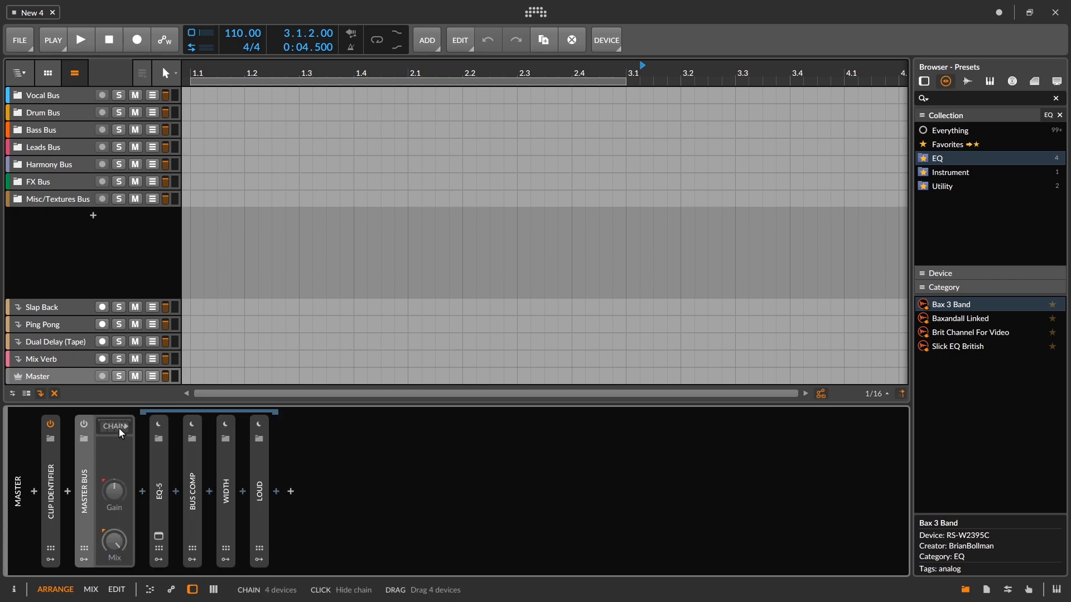
left_click(84, 425)
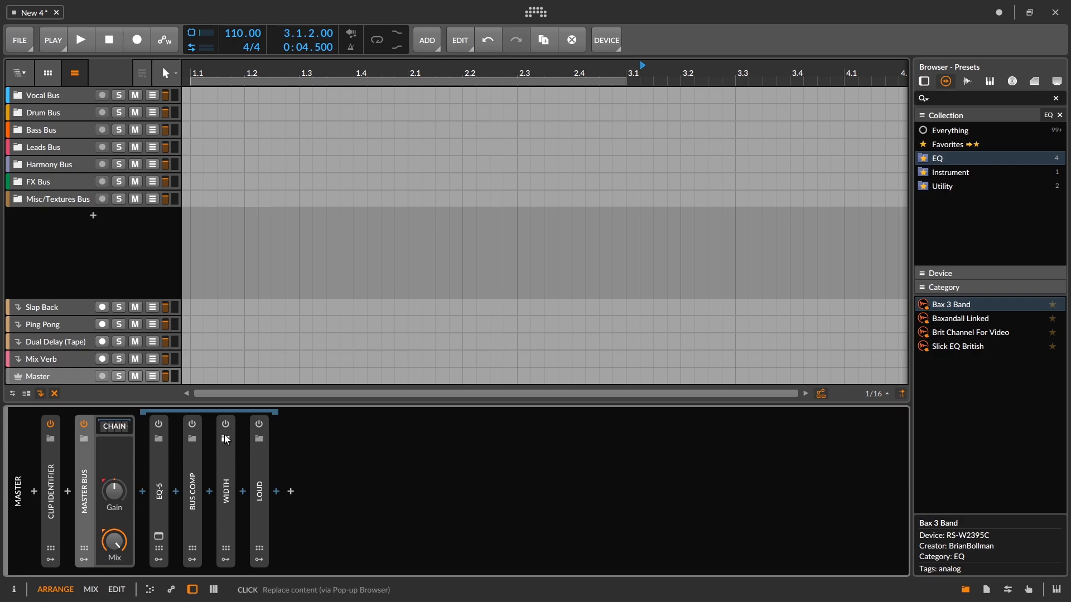
Examine the settings of the Width and Loud devices in the Master Bus chain, collapsing each one again
double_click(230, 462)
double_click(230, 462)
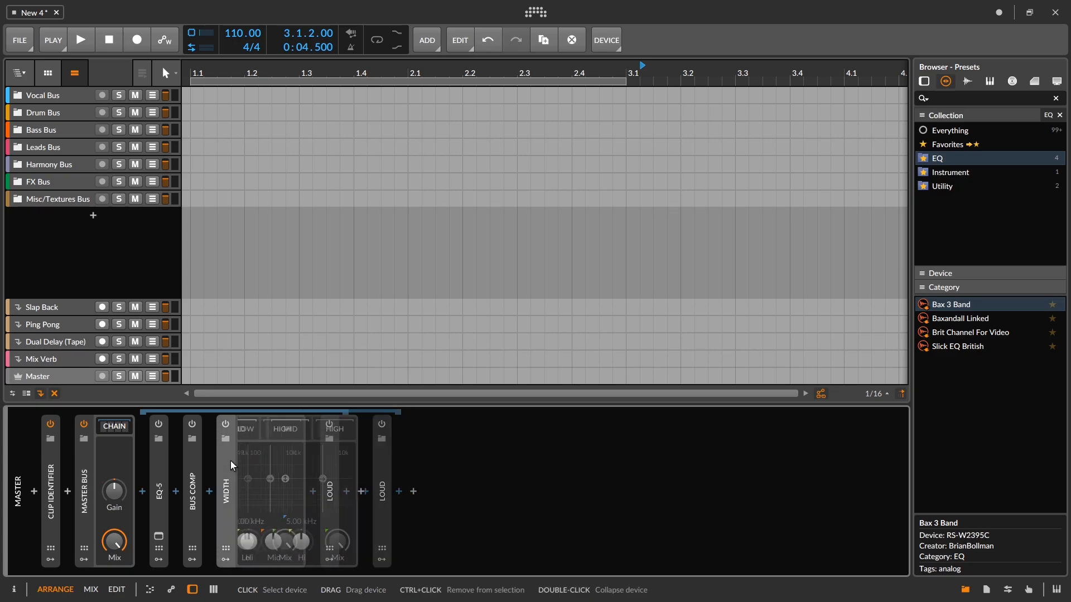
double_click(256, 467)
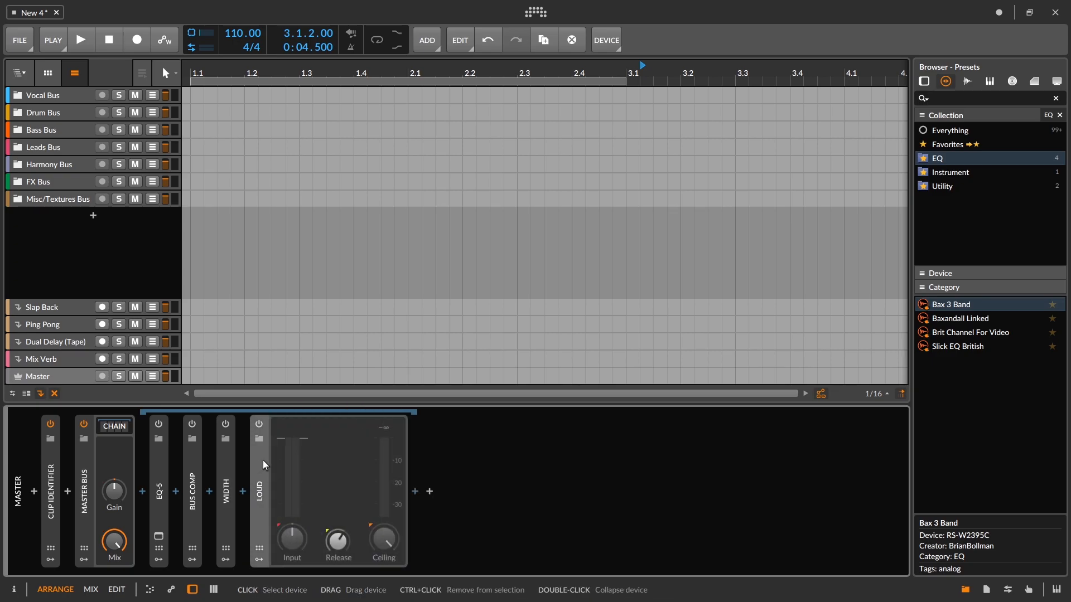
double_click(264, 465)
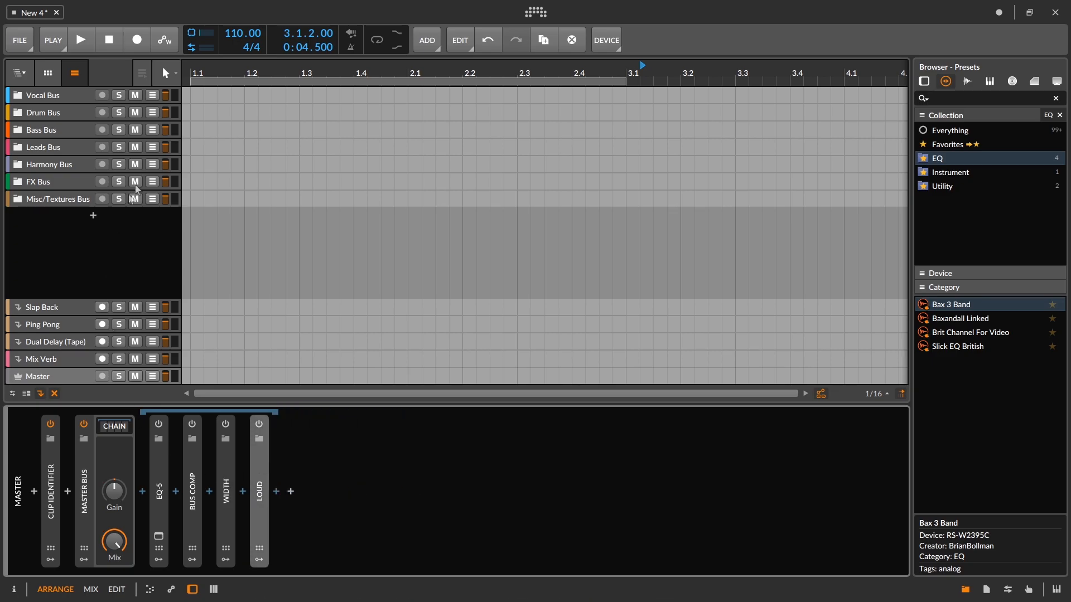
Turn on Bus Comp, look over its compressor settings, and switch off the Clip Identifier chain
left_click(192, 425)
double_click(186, 483)
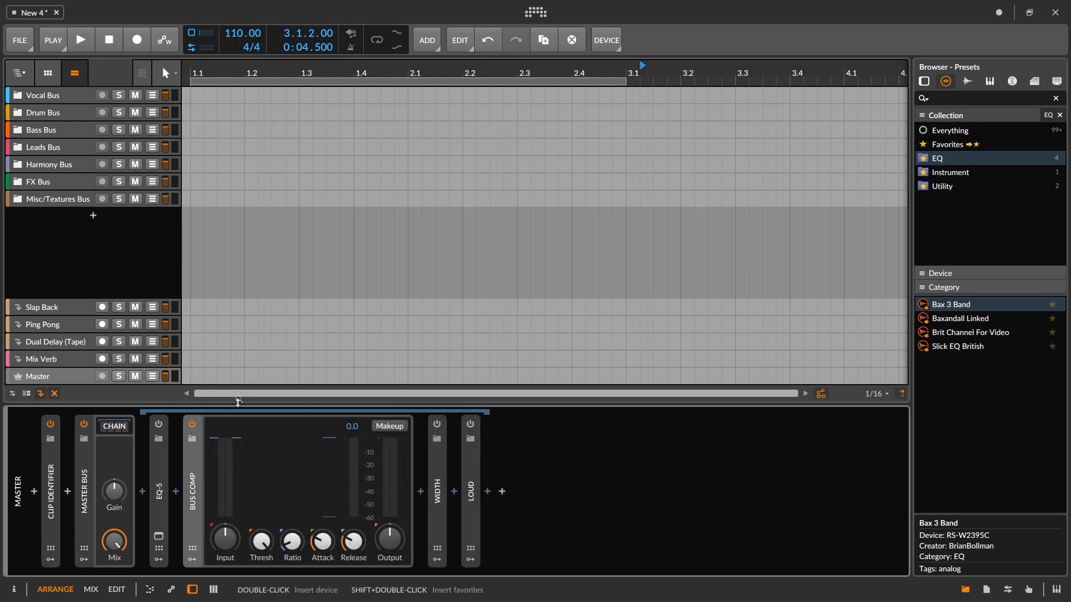
double_click(187, 483)
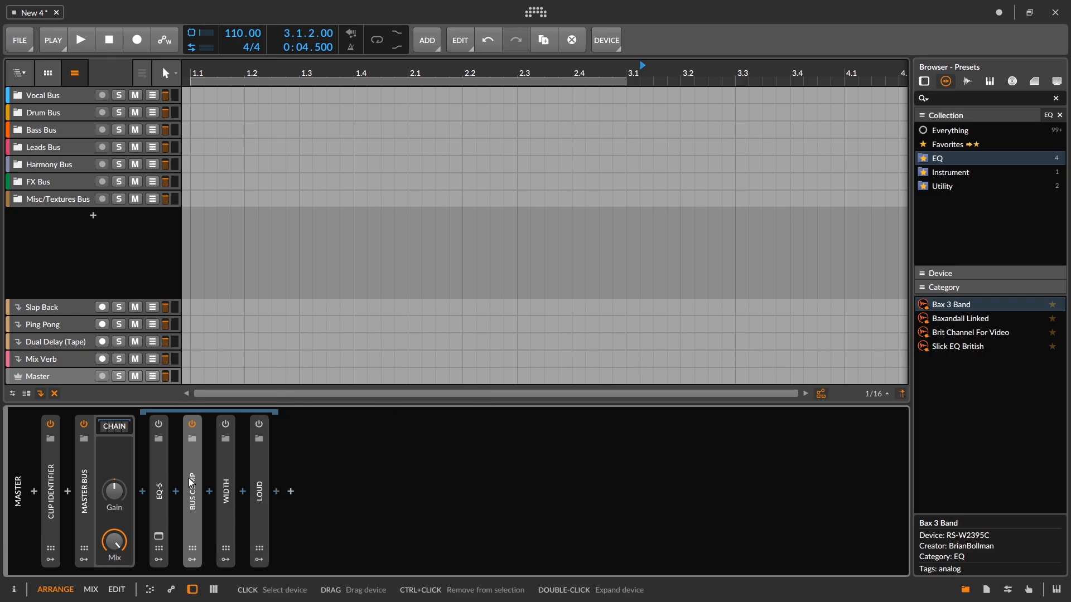
left_click(50, 425)
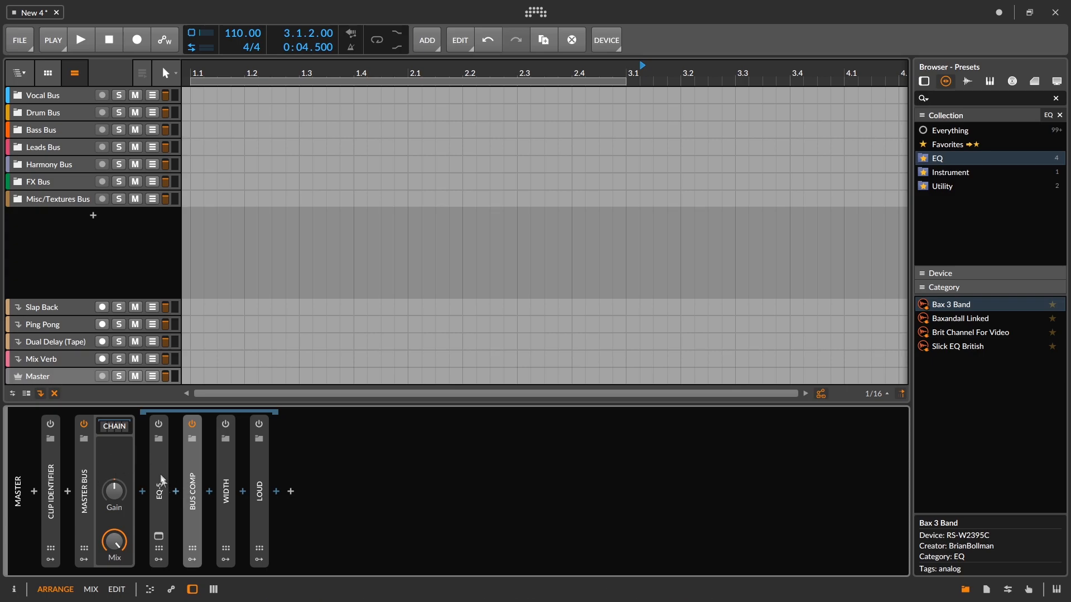
Expand EQ-5 and switch it on to examine its five bands, leaving it collapsed and off
double_click(161, 467)
left_click(159, 423)
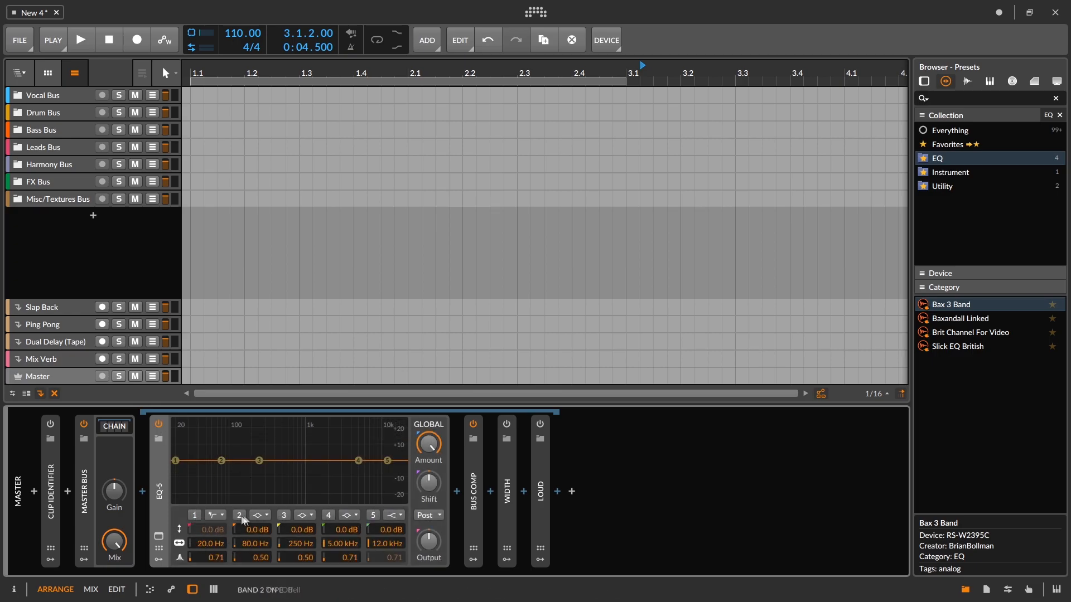
left_click(165, 470)
Expand the Width device and examine the Tool device inside its Low and High band chains
left_click(226, 447)
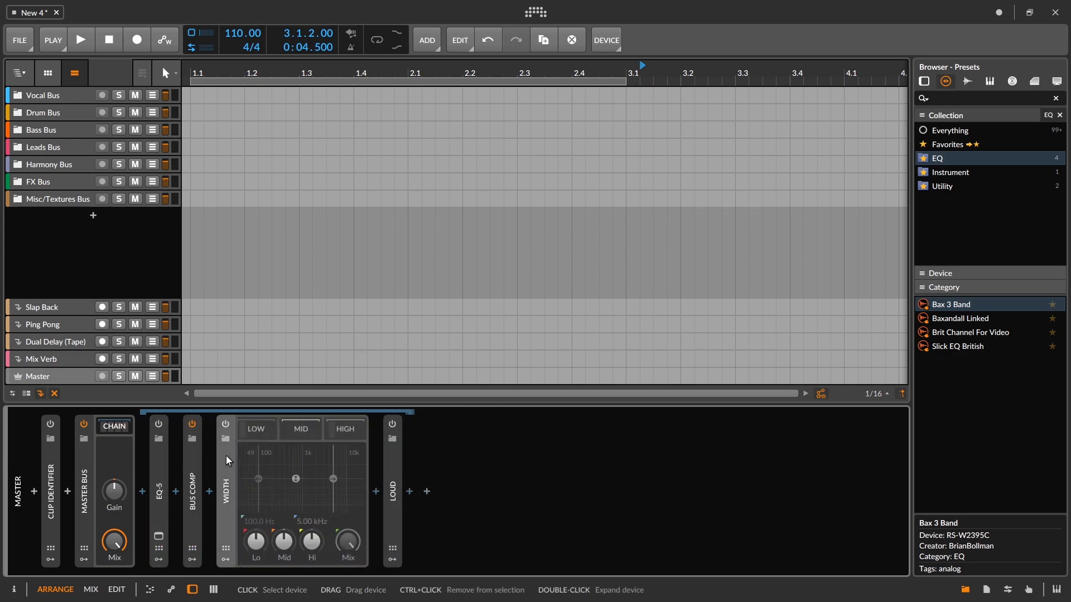
left_click(248, 430)
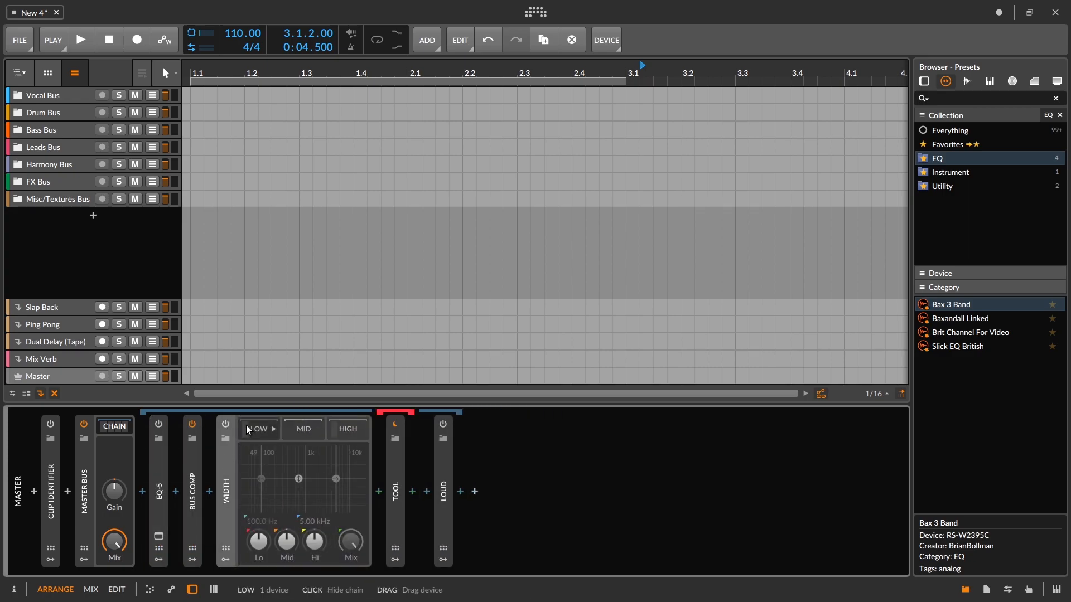
double_click(395, 463)
left_click(347, 431)
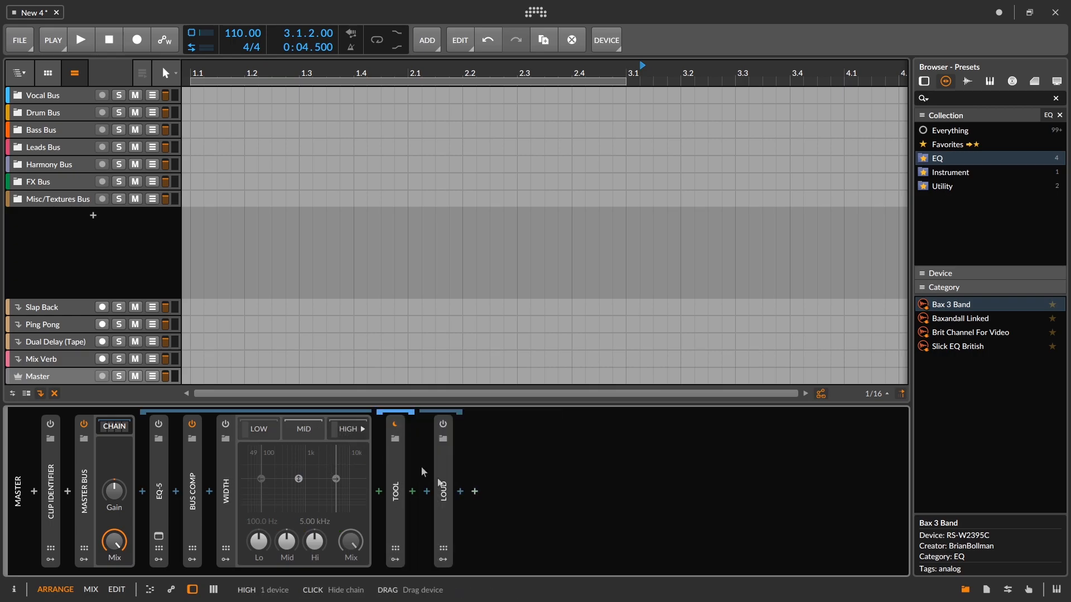
double_click(402, 471)
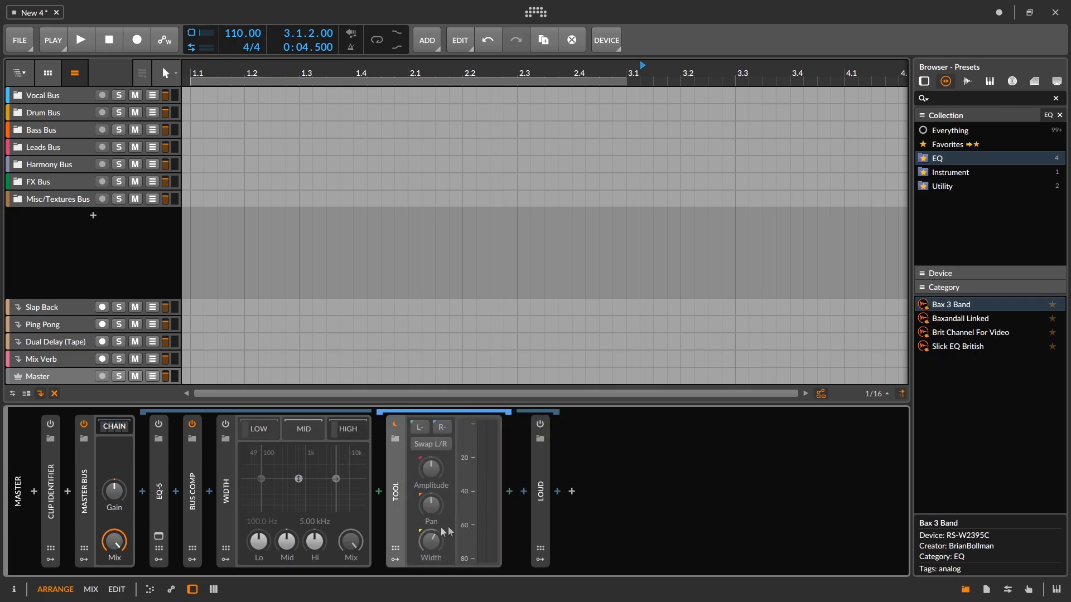
double_click(395, 491)
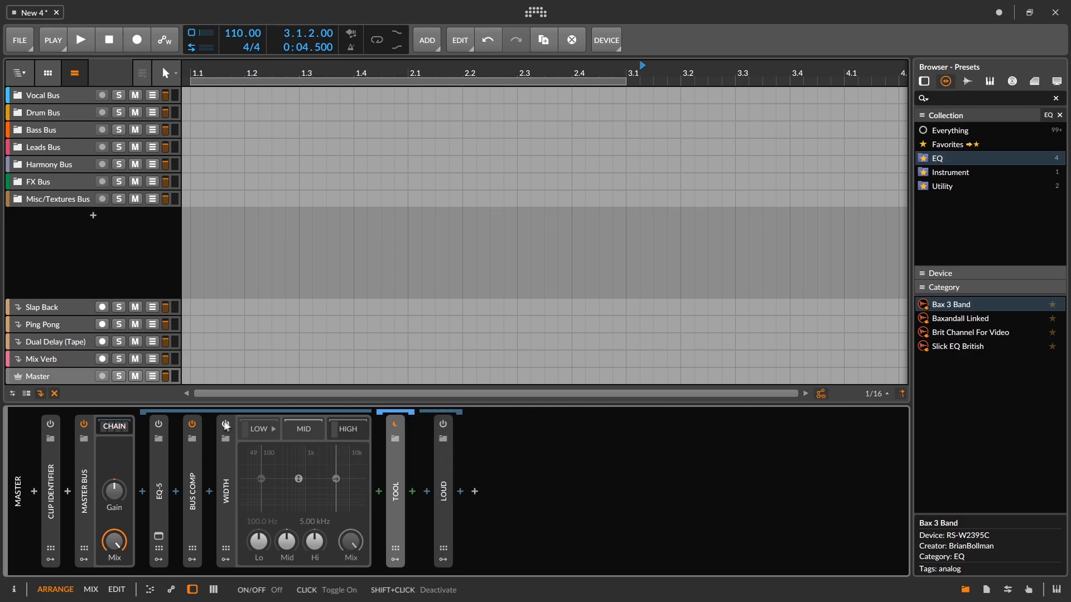
Switch the Width device on and off again, and examine the Loud device's limiter settings
left_click(225, 425)
left_click(225, 424)
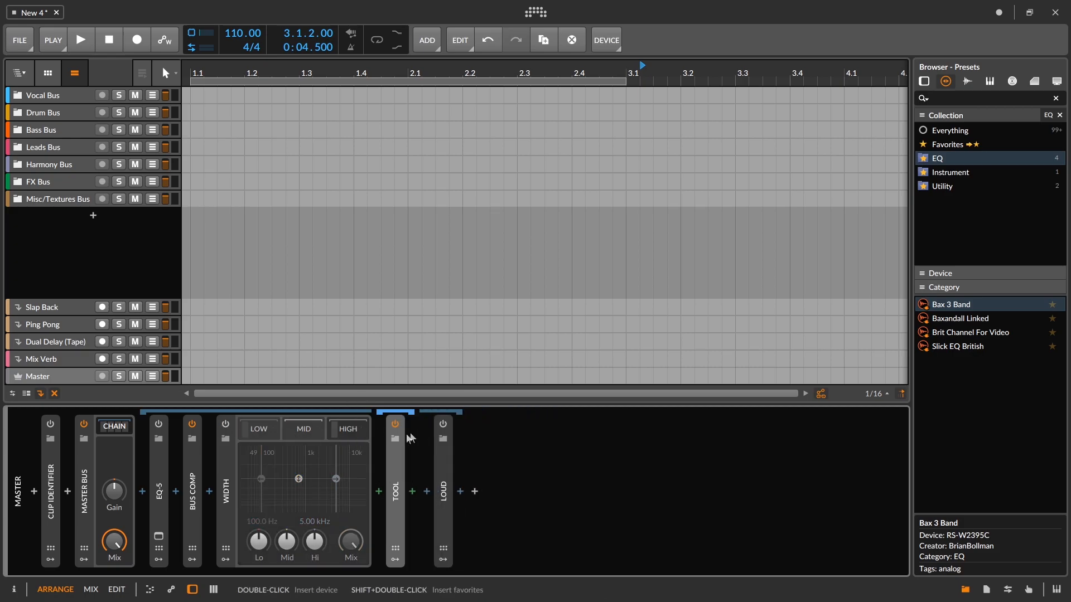
double_click(445, 469)
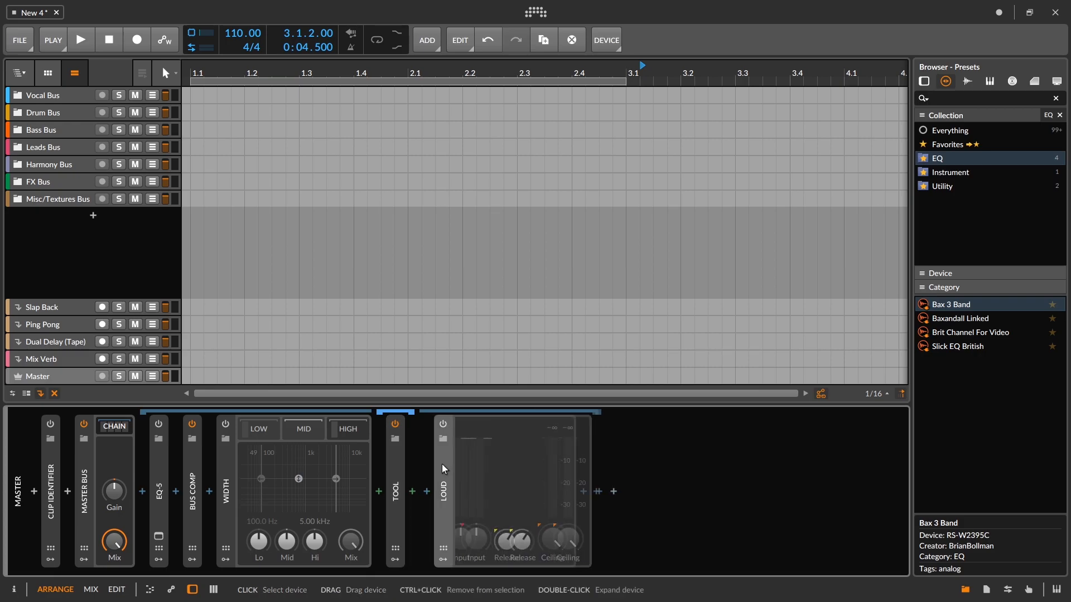
double_click(448, 487)
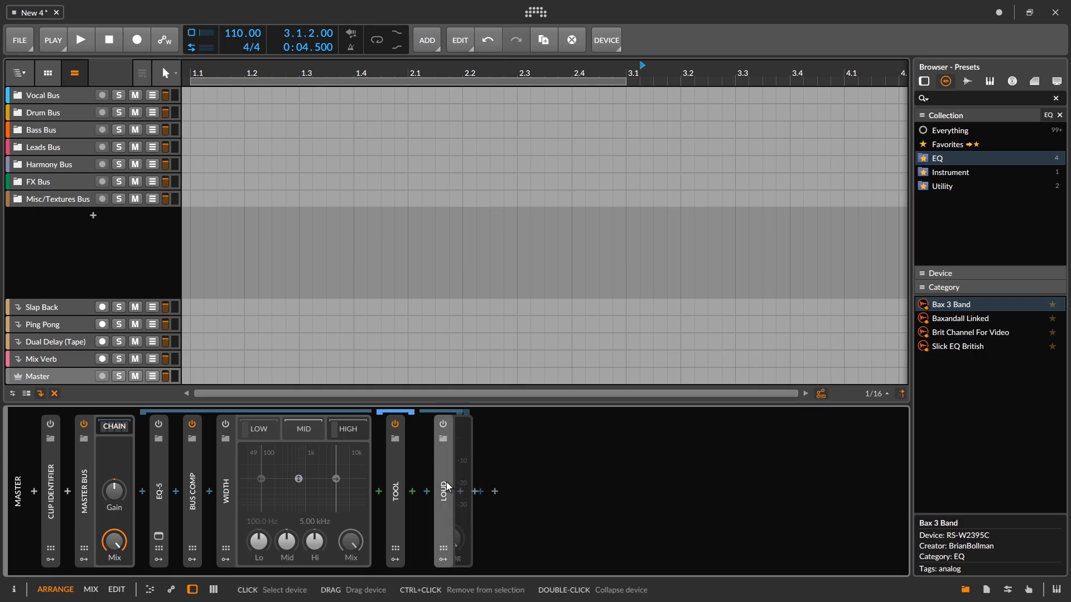
Collapse the Master Bus chain and switch it off, and turn Clip Identifier on
double_click(84, 430)
left_click(50, 426)
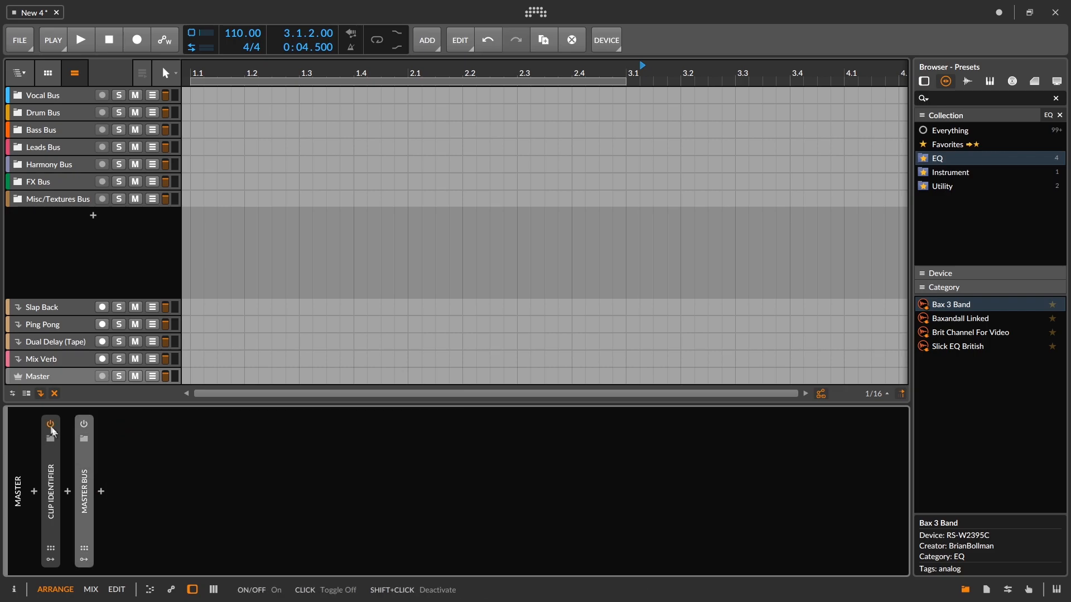
Examine the effect devices on the Mix Verb, Dual Delay (Tape), Ping Pong and Slap Back tracks
left_click(51, 366)
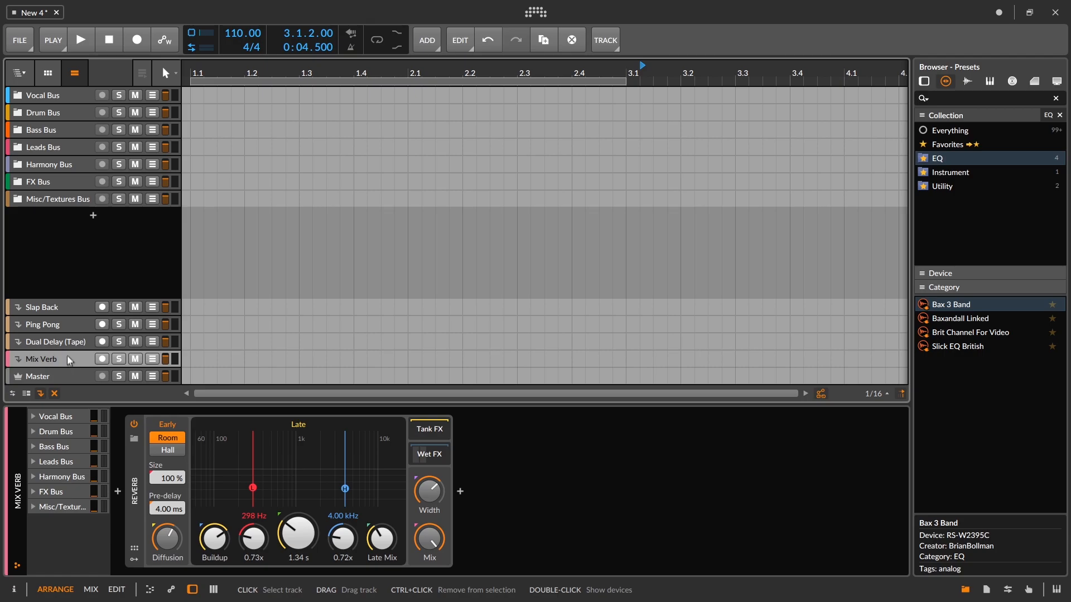
left_click(60, 340)
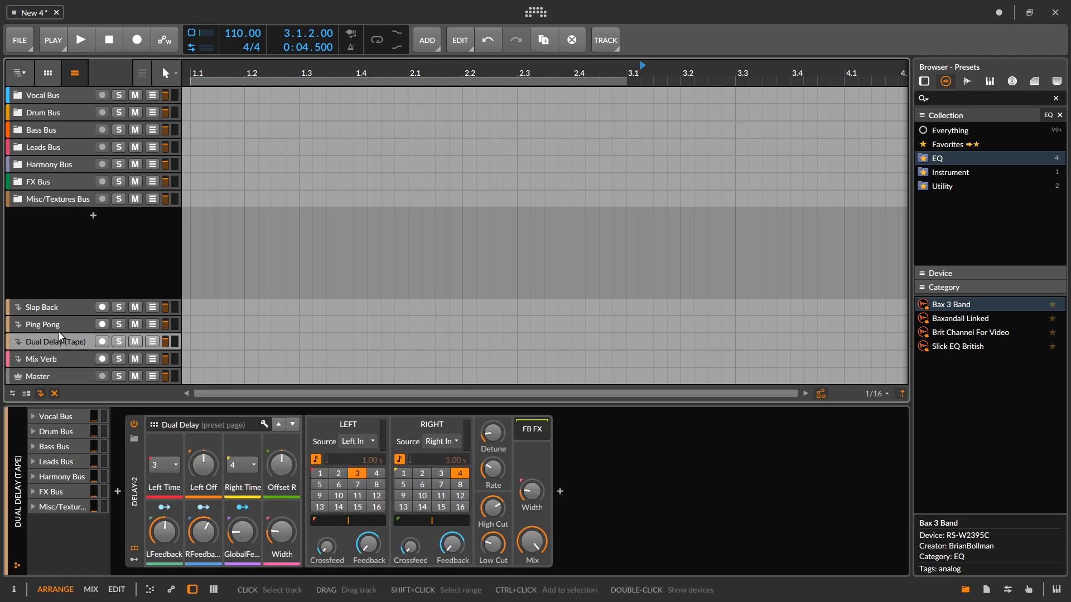
left_click(59, 326)
left_click(58, 309)
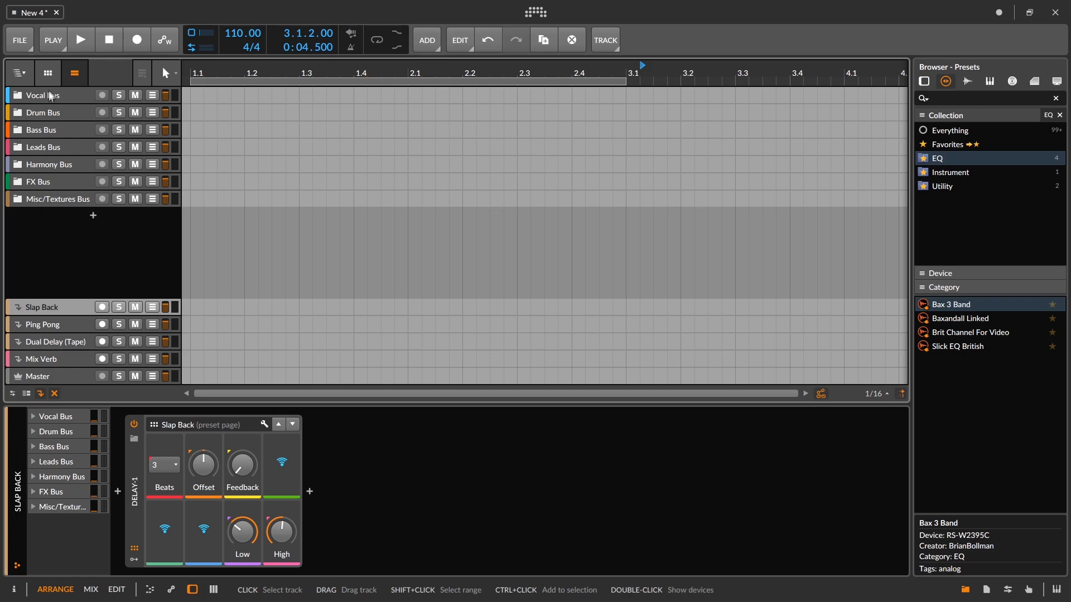
Unfold the Vocal Bus group to show its vocal tracks
left_click(19, 97)
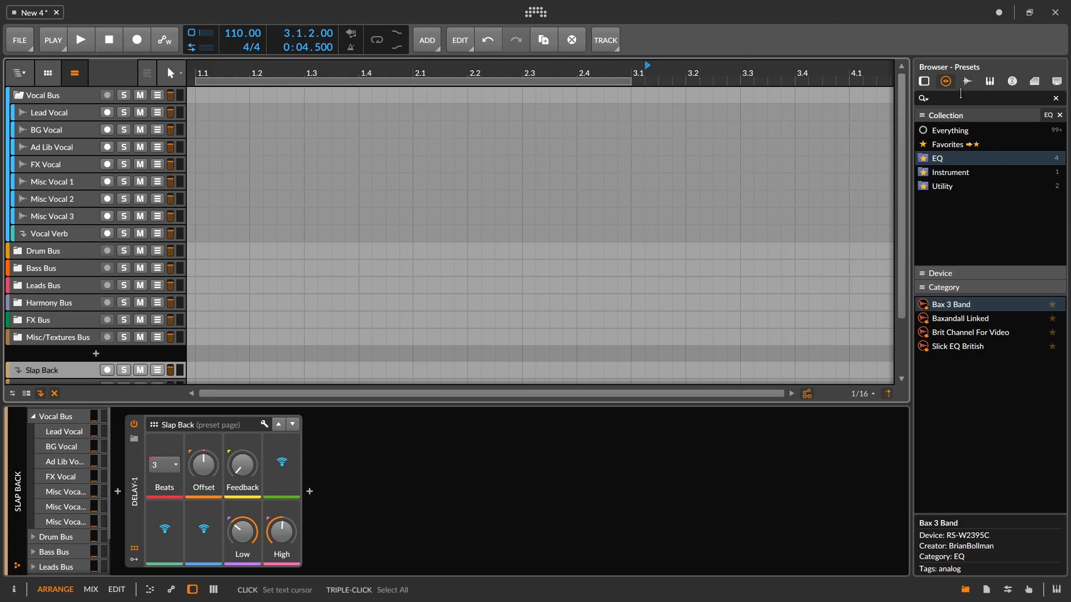
Place the three 100bpm Dmin PopFunk package samples on the Lead Vocal, BG Vocal and first Ad Lib Vocal tracks, and delete the clips
left_click(968, 82)
left_click(956, 158)
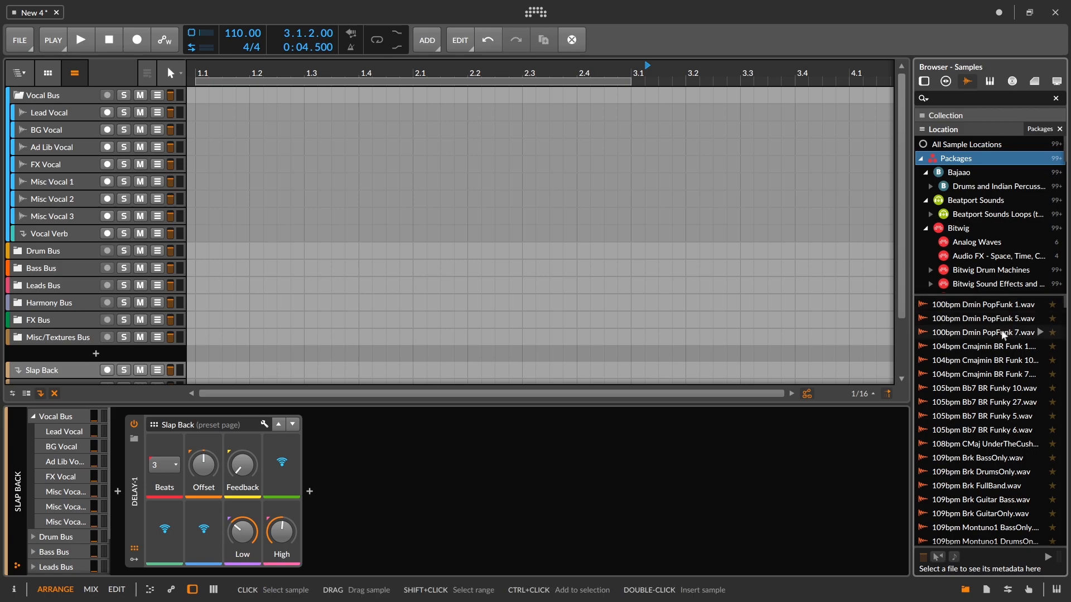
left_click(965, 306)
left_click(973, 331, "shift")
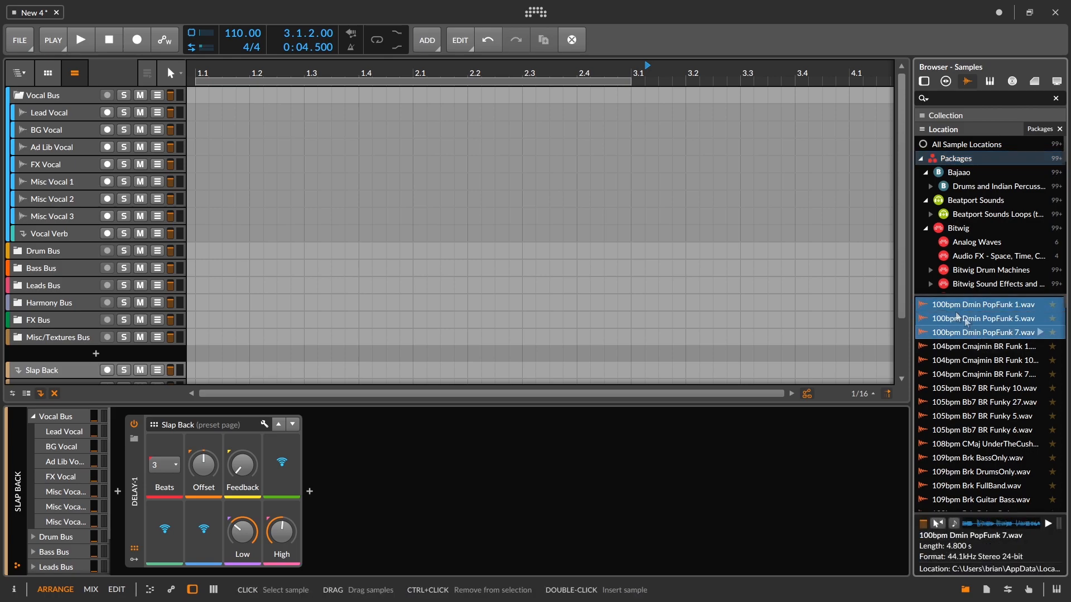
left_click_drag(942, 310, 204, 120)
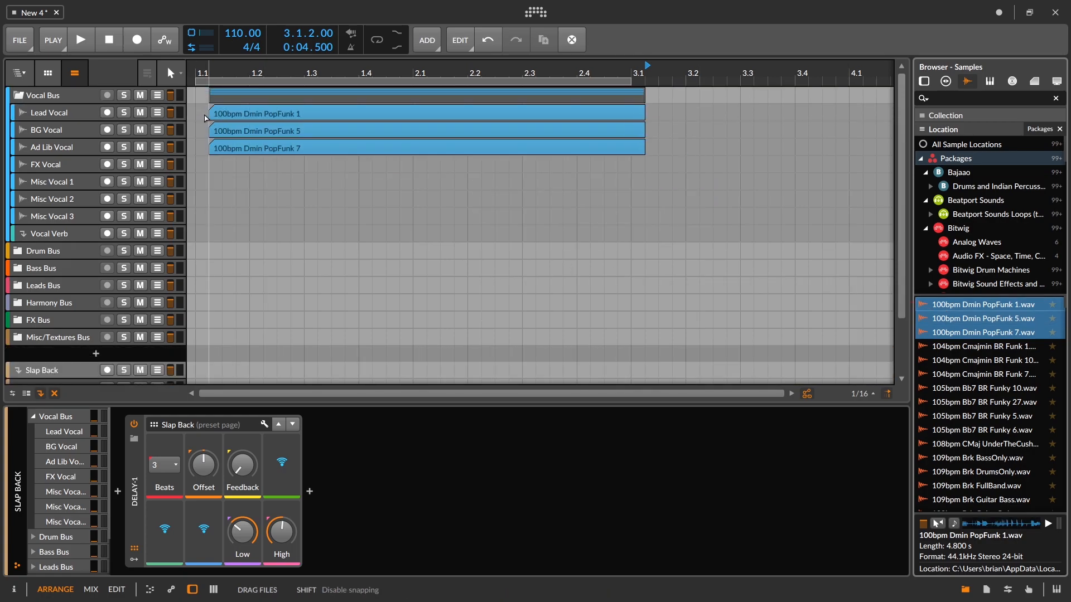
left_click_drag(204, 119, 364, 114)
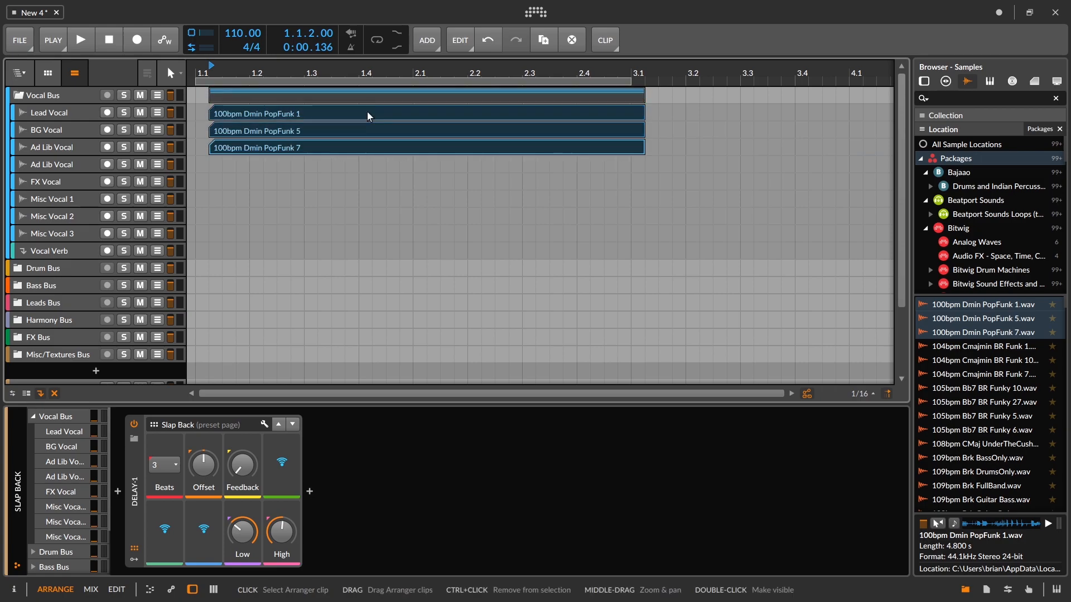
key("Delete")
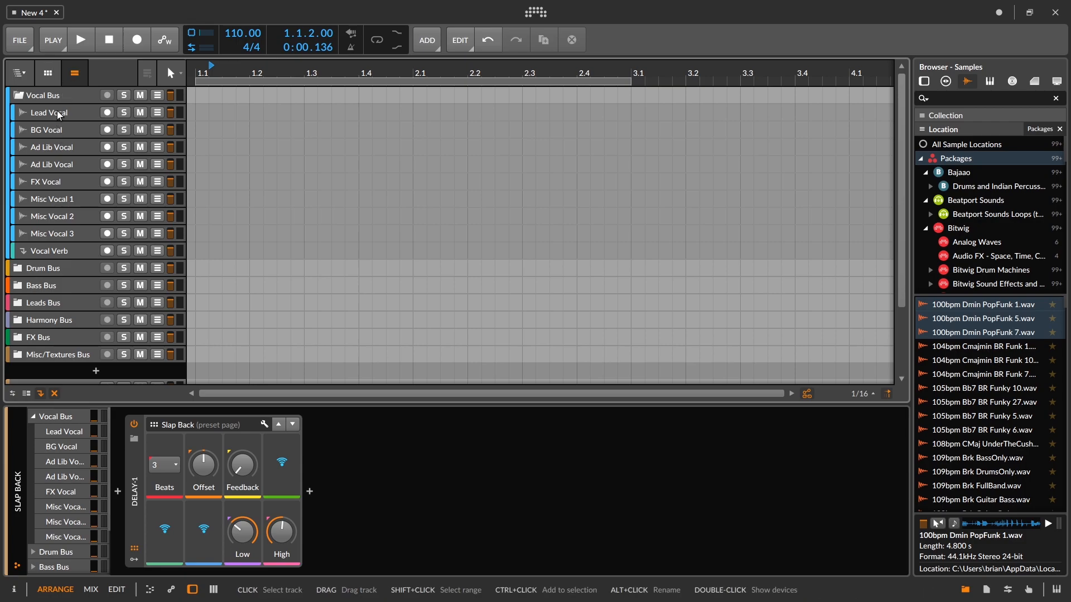
Examine the Compressor inside the Vocal Bus track's Bus chain and collapse the Bus device
left_click(56, 96)
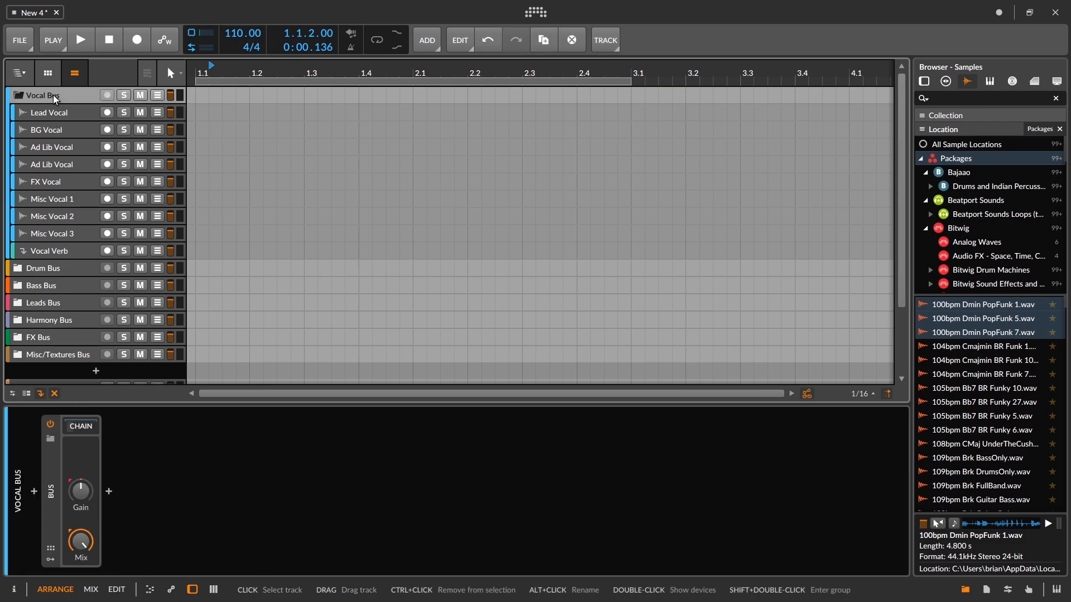
left_click(80, 427)
double_click(127, 483)
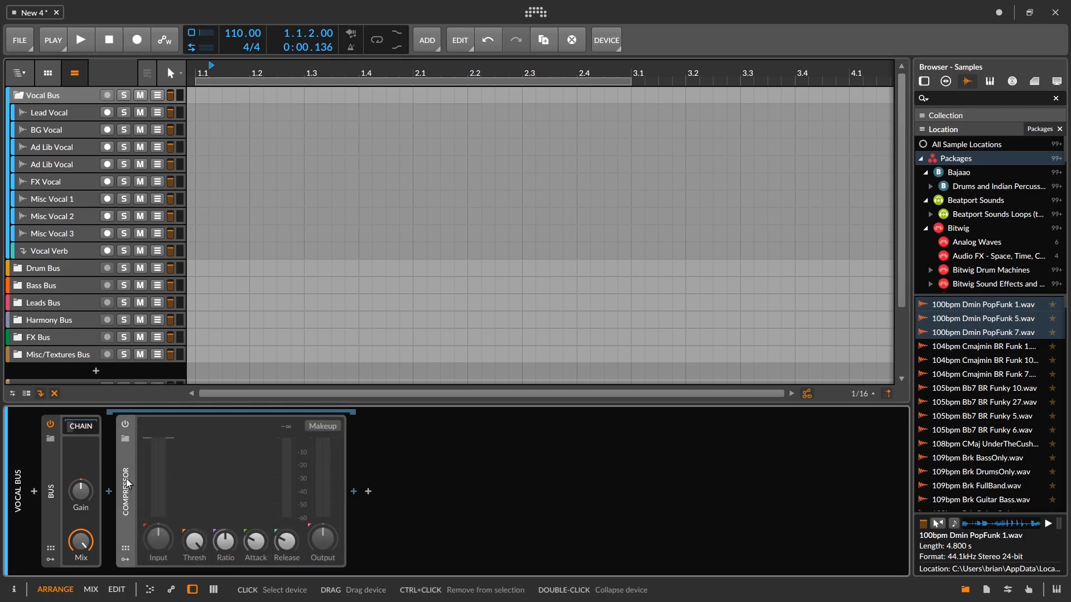
double_click(55, 450)
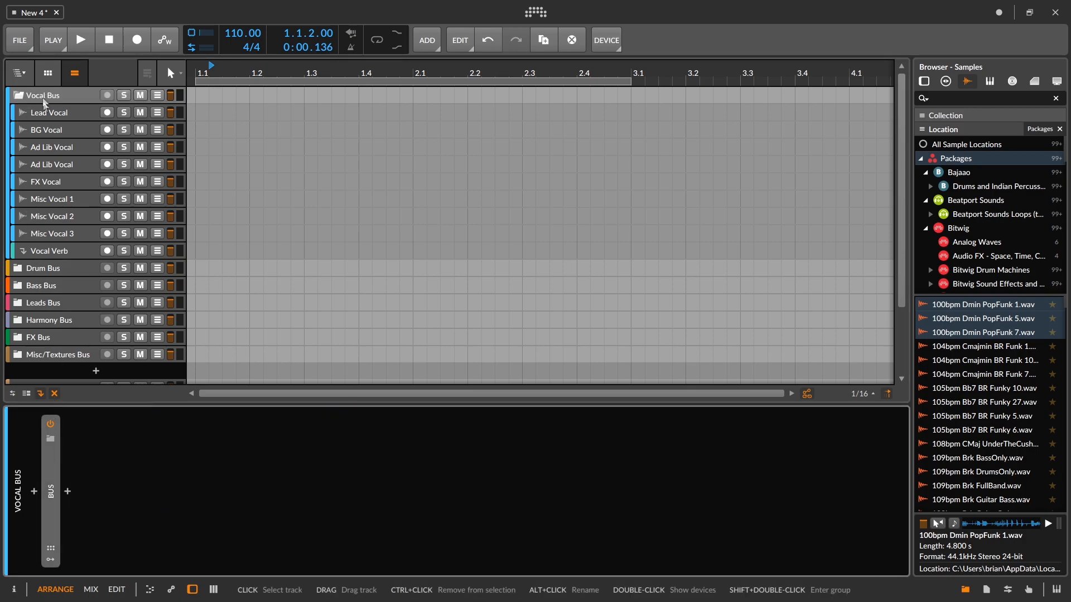
Show the Lead Vocal Channel Strip's chain and switch on the strip and its Filters device
left_click(46, 113)
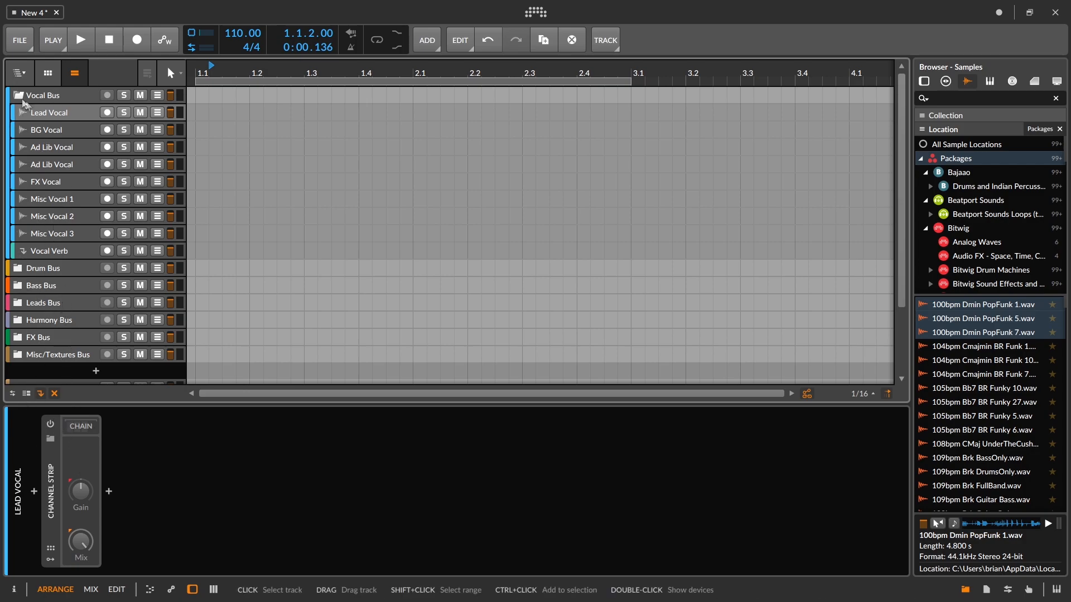
left_click(87, 427)
left_click(51, 425)
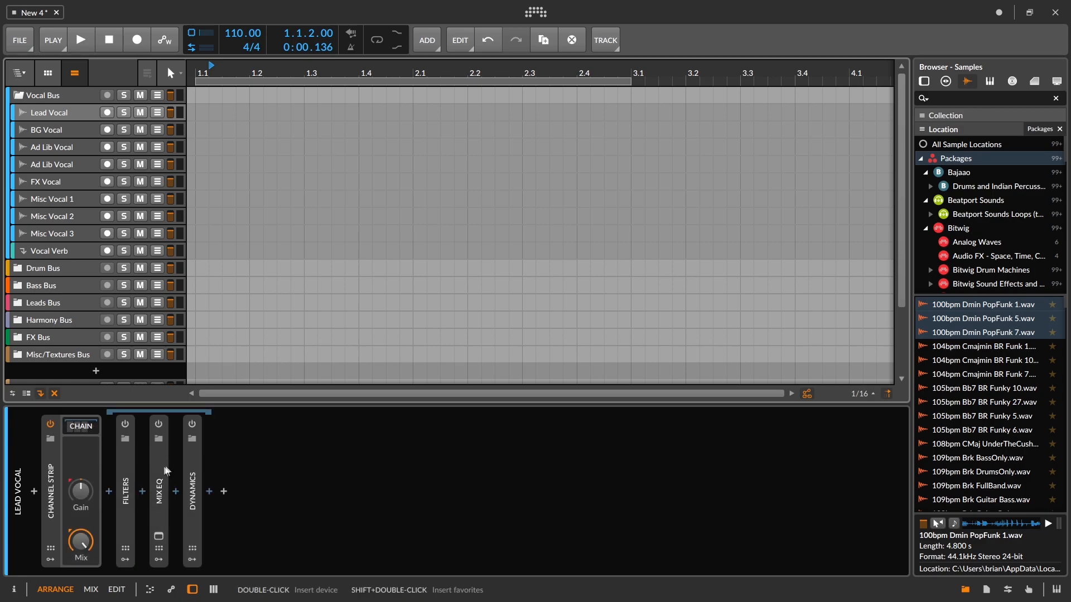
left_click(125, 483)
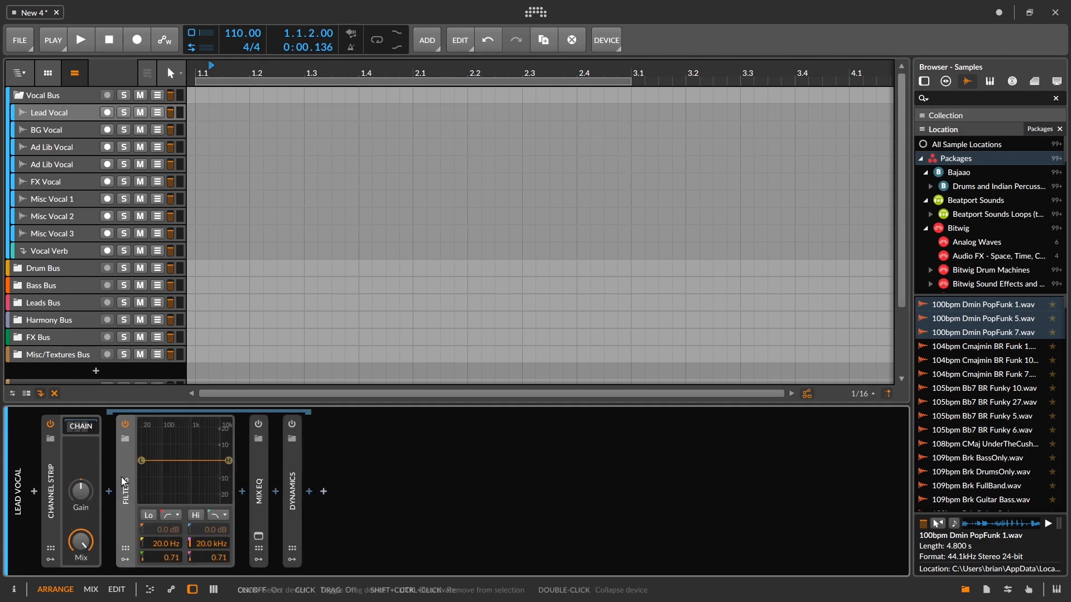
Switch on the Mix EQ in the Lead Vocal chain and collapse it, and expand the Dynamics device switched on
left_click(266, 437)
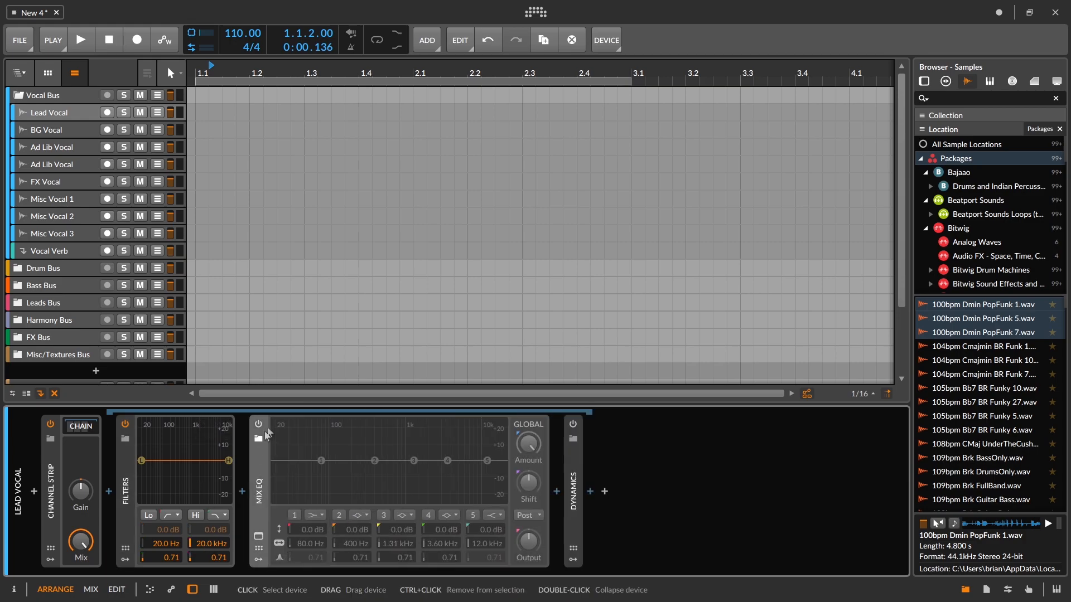
left_click(258, 424)
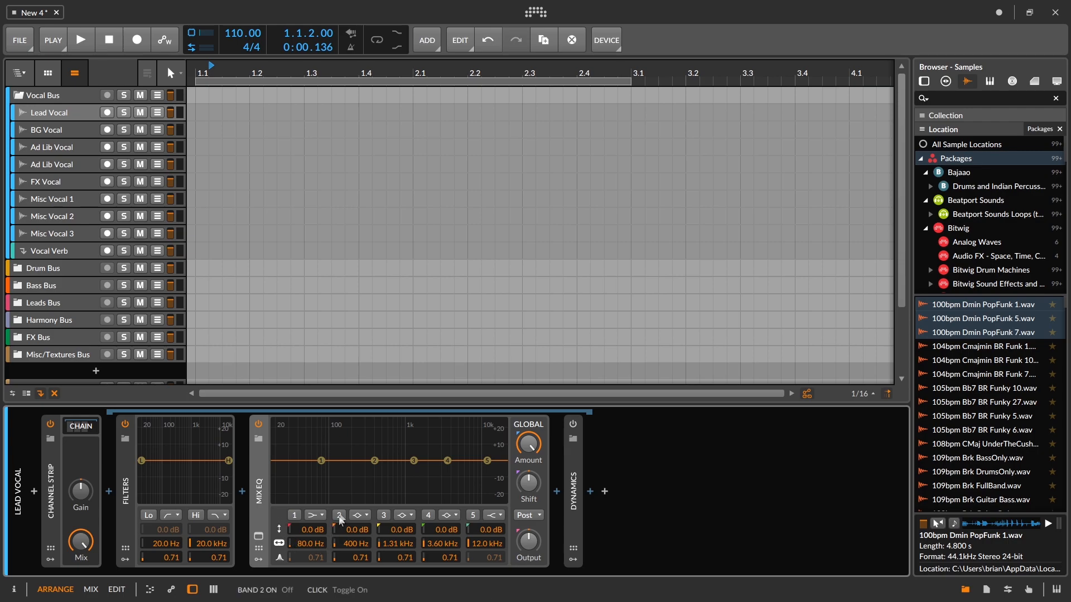
left_click(259, 471)
left_click(297, 468)
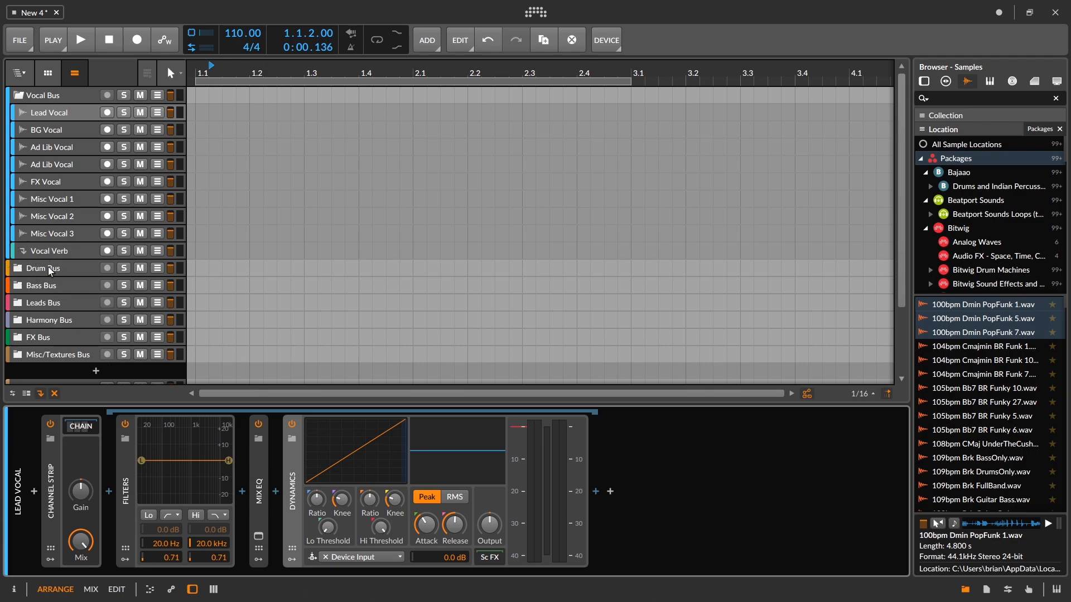
Examine the Vocal Verb track's devices and the vocal tracks' Vocal Verb sends in the mixer
left_click(54, 249)
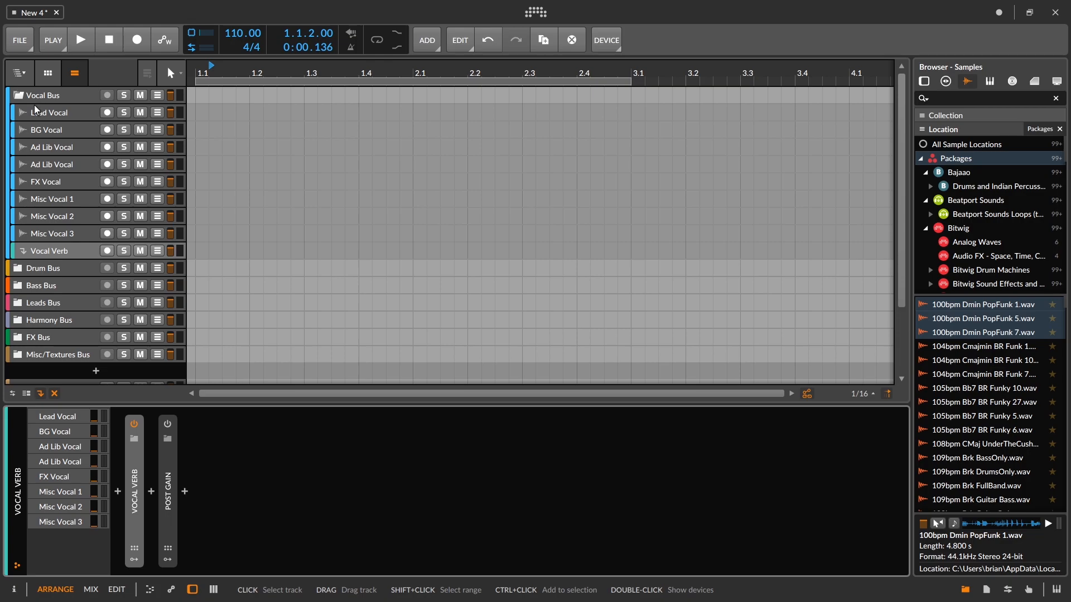
key("alt+2")
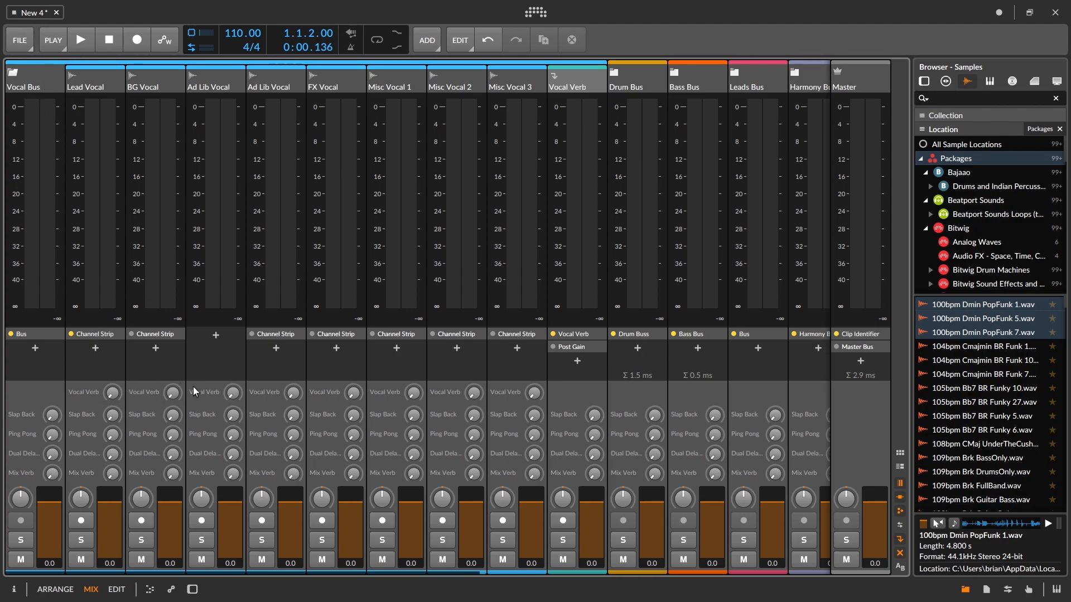
left_click(586, 83)
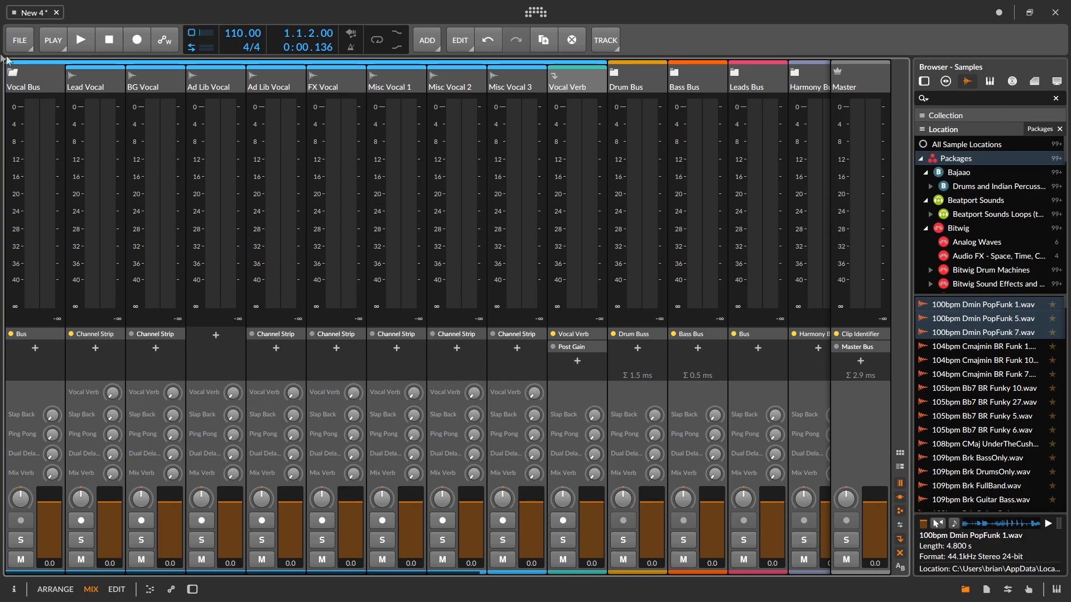
Fold the Vocal Bus group, return to the arranger and show the devices in the Drum Bus chain
left_click(12, 74)
key("Tab")
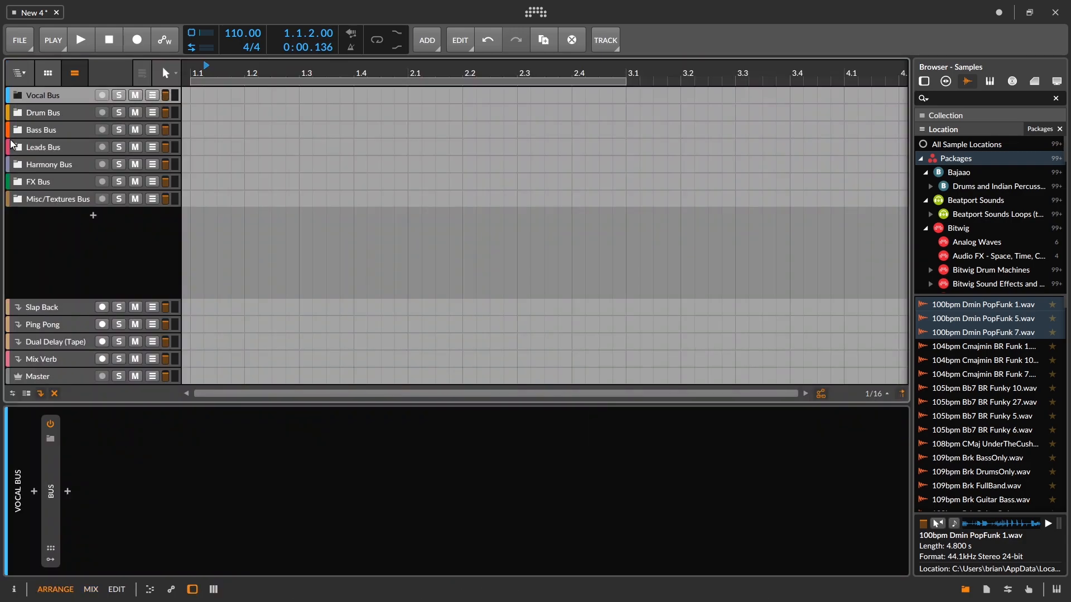
left_click(35, 114)
left_click(79, 426)
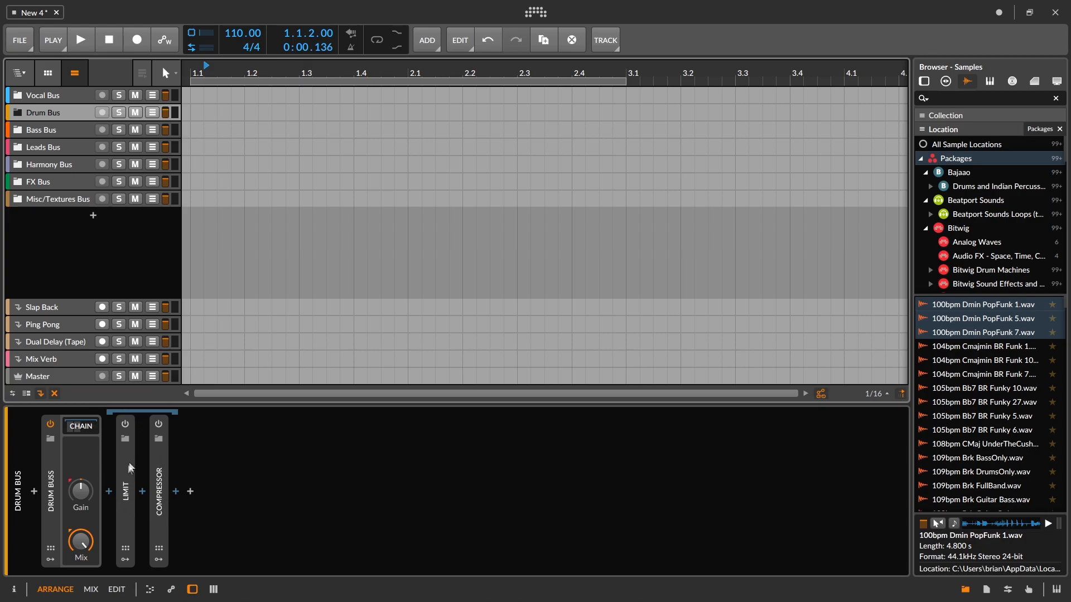
Unfold the Drum Bus group and examine the Transient device in the Kick 1 channel strip
left_click(20, 111)
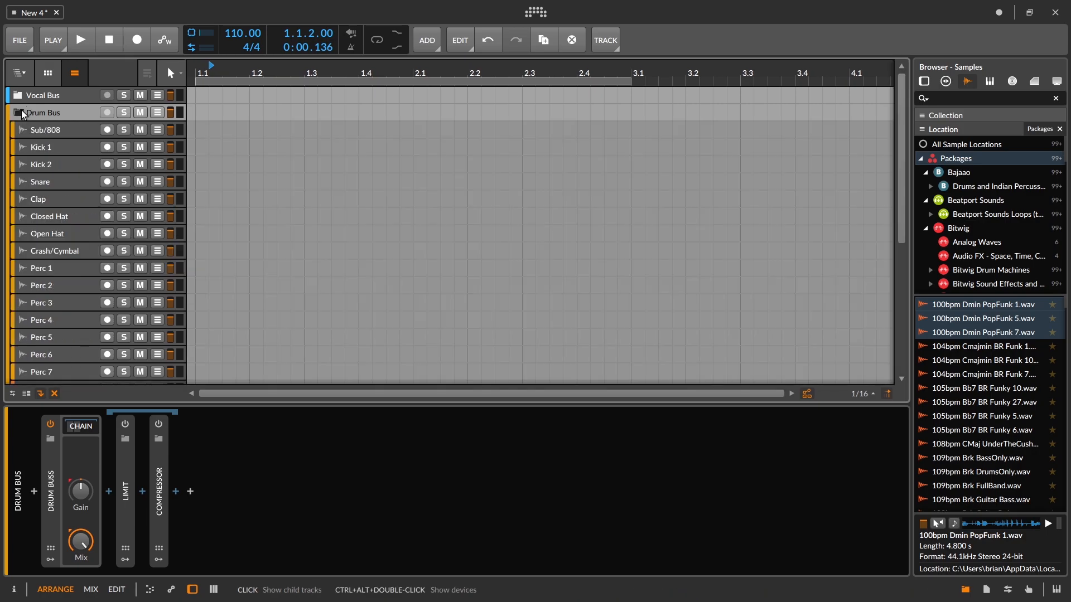
left_click(61, 149)
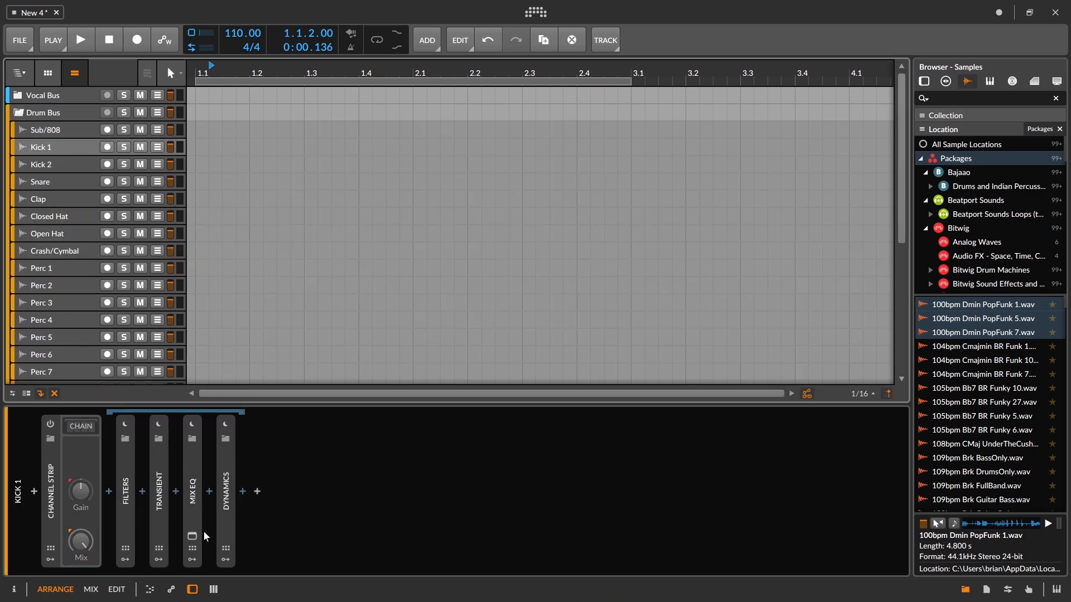
double_click(160, 468)
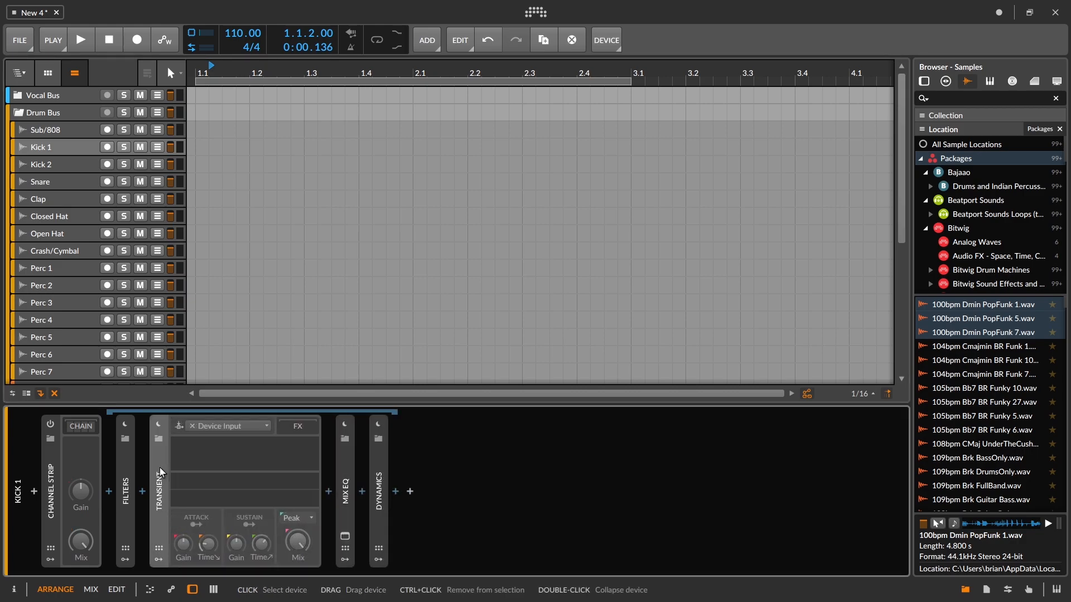
double_click(160, 467)
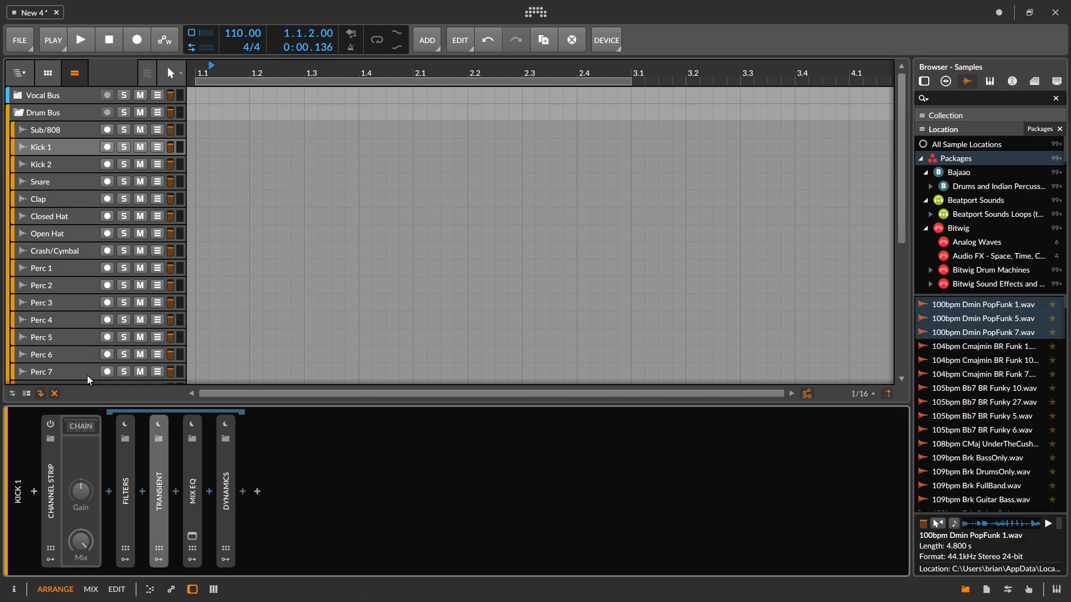
Review the Vocal Bus group's tracks, and fold both the Vocal Bus and Drum Bus groups
left_click(15, 101)
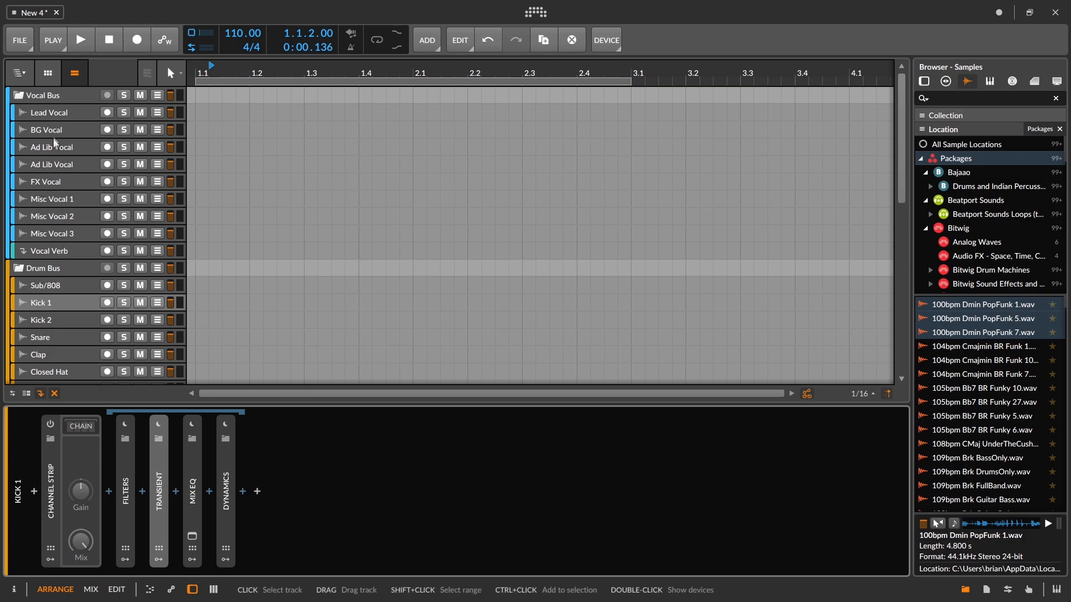
left_click(46, 97)
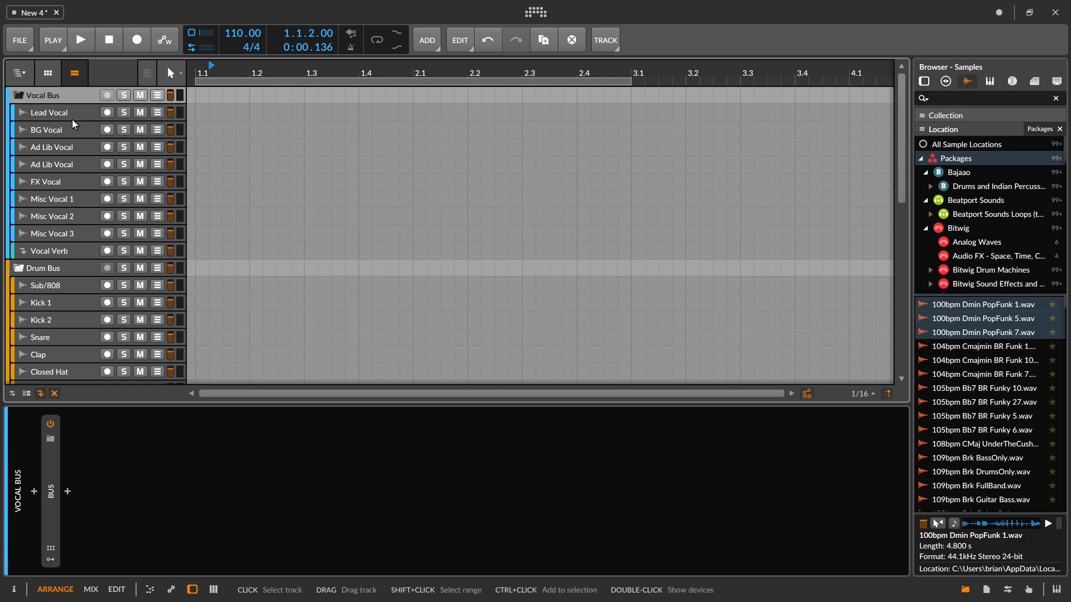
left_click(18, 97)
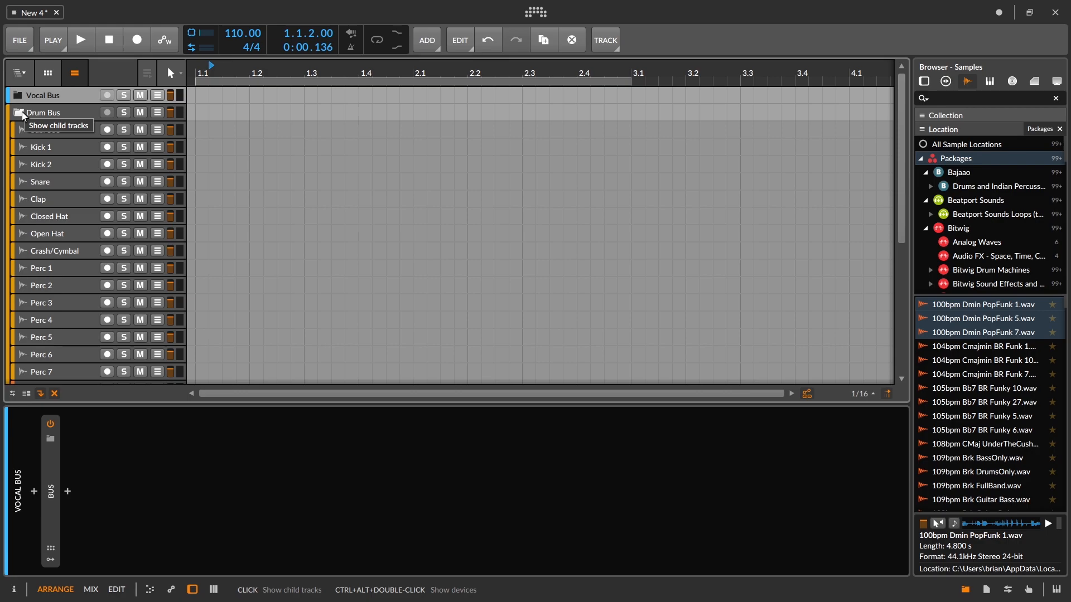
left_click(18, 118)
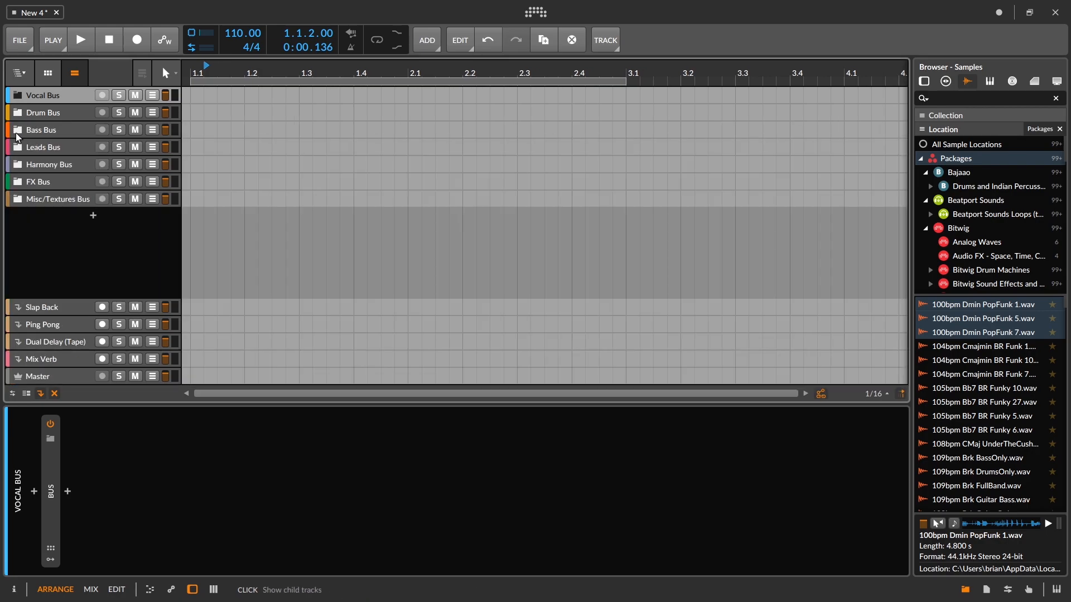
Show the Bass Bus device chain and examine its Saturate and Dynamics devices, collapsing each again
left_click(15, 133)
left_click(73, 430)
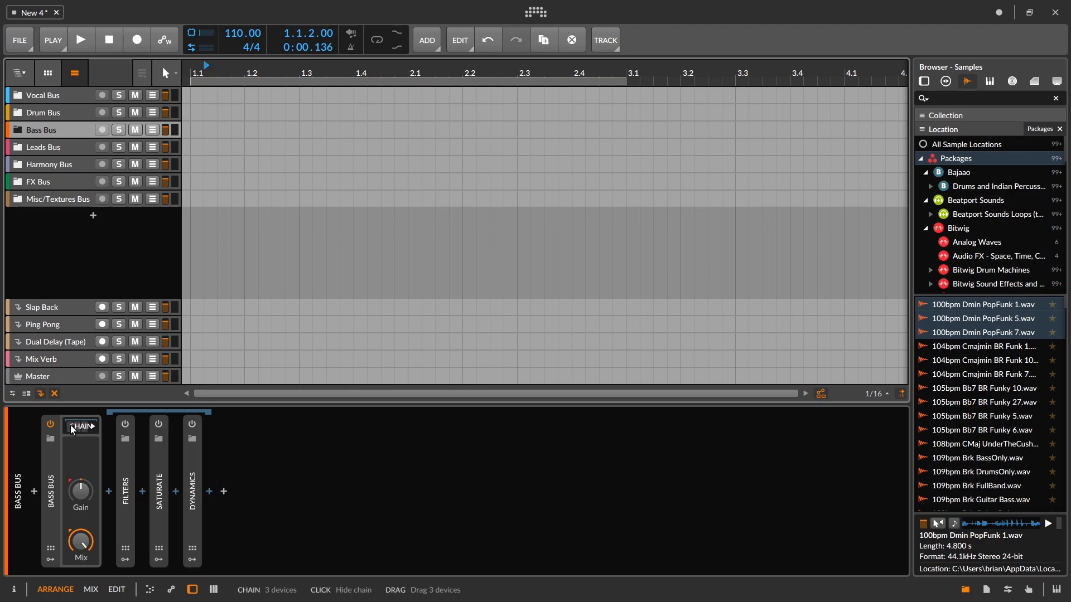
double_click(158, 486)
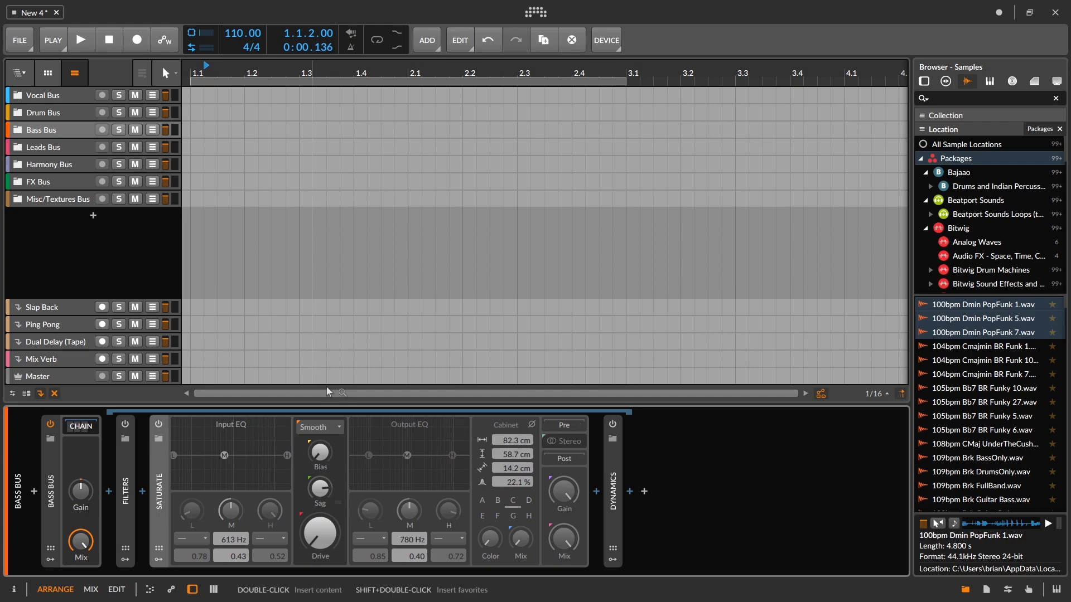
double_click(163, 469)
double_click(192, 477)
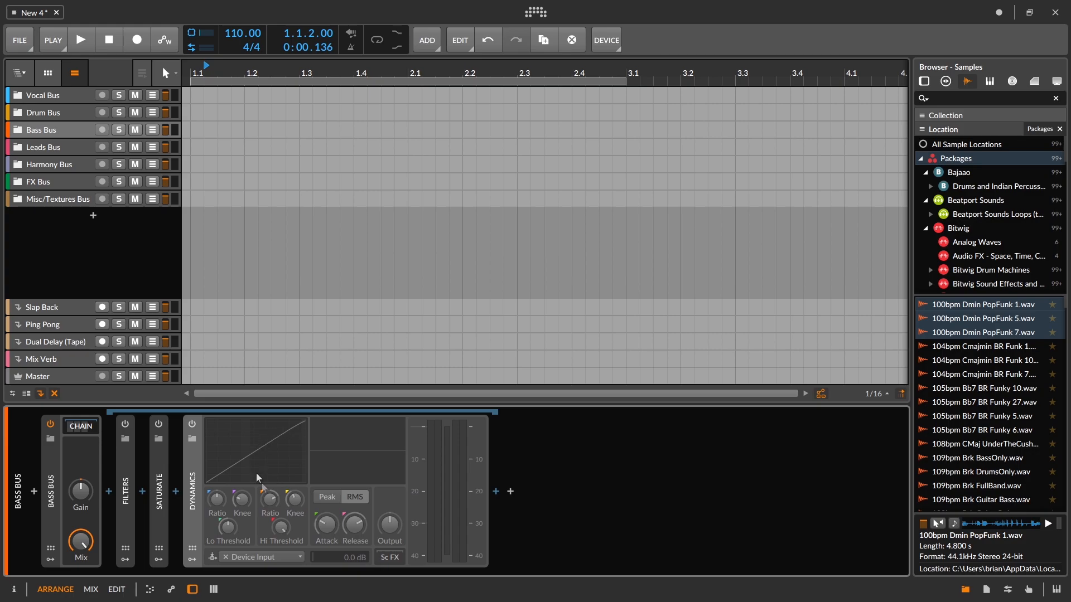
double_click(192, 485)
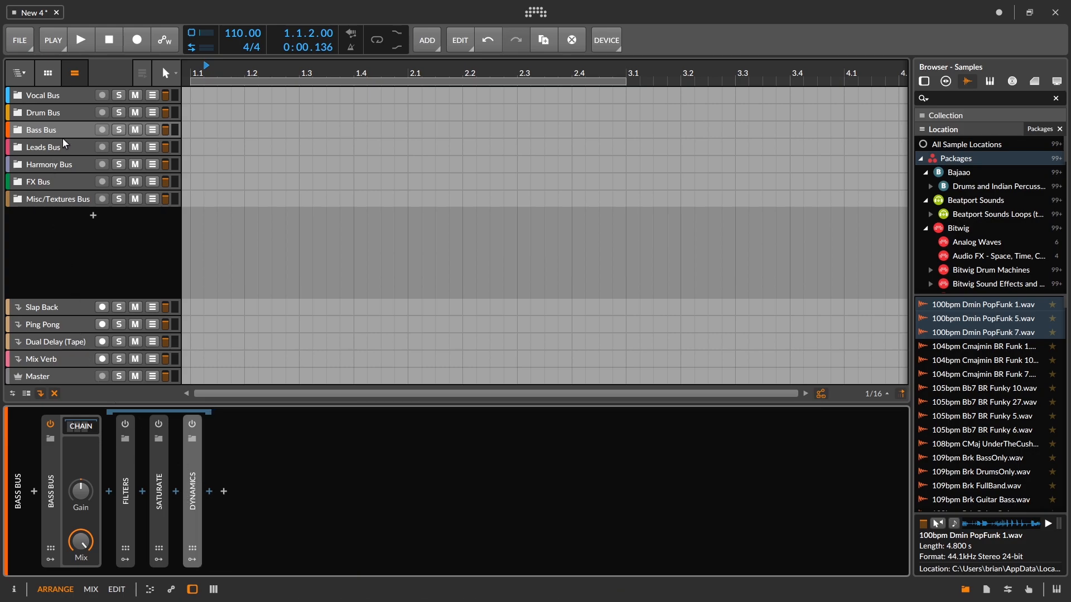
Unfold the Leads Bus group and examine the device chains of the Leads Bus and Guitar 1 tracks
left_click(42, 147)
left_click(19, 149)
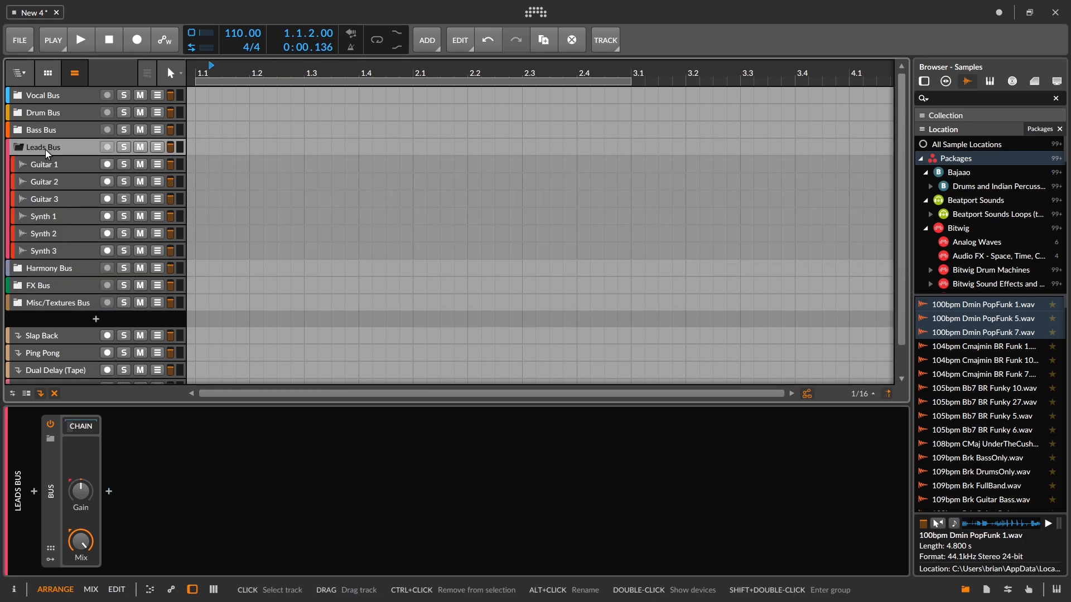
left_click(90, 429)
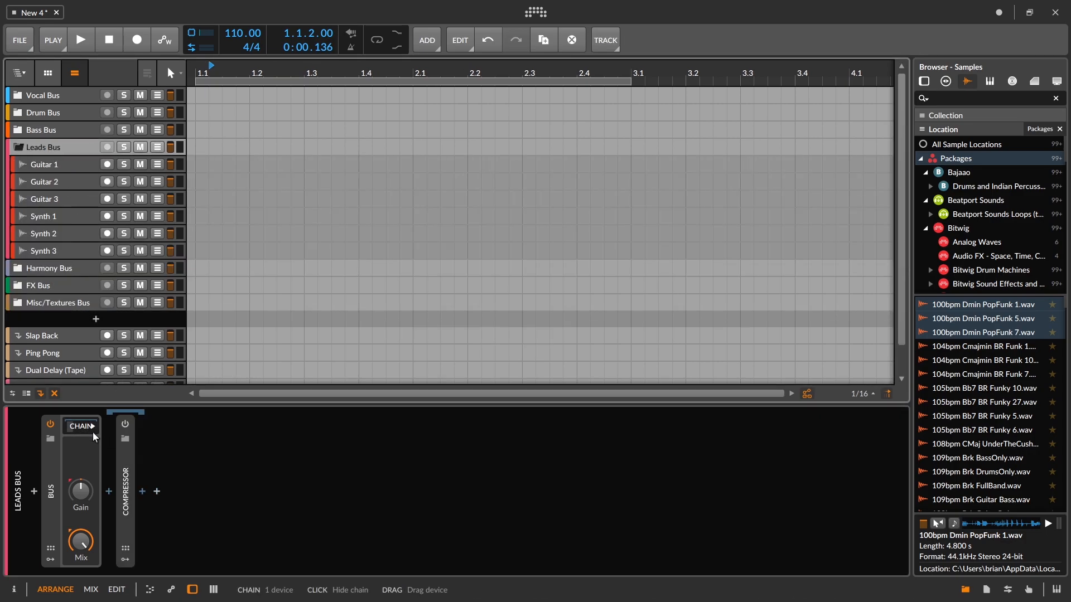
left_click(87, 430)
left_click(69, 169)
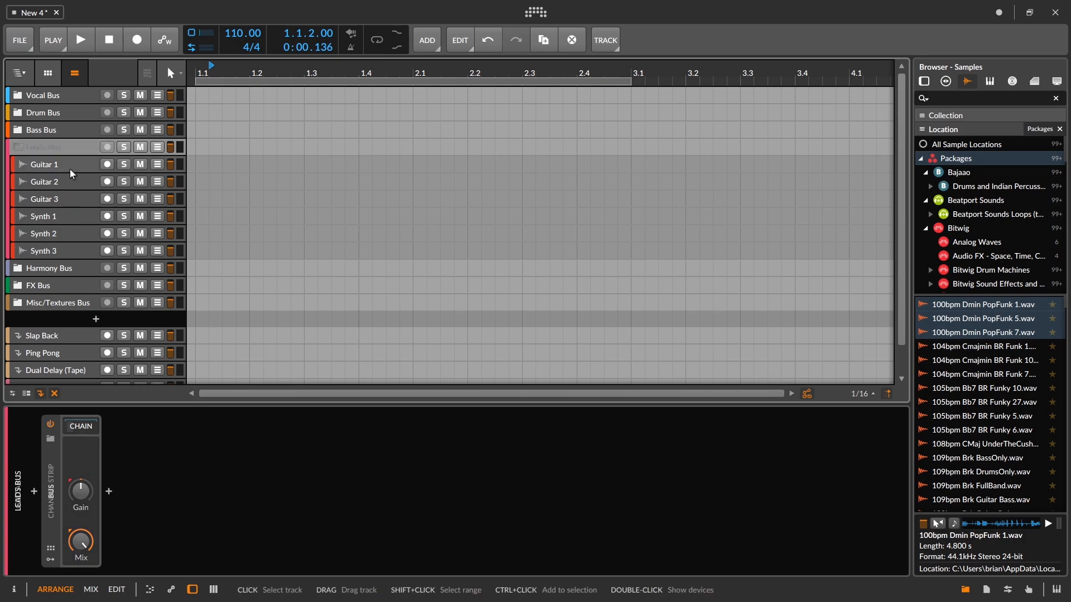
left_click(82, 429)
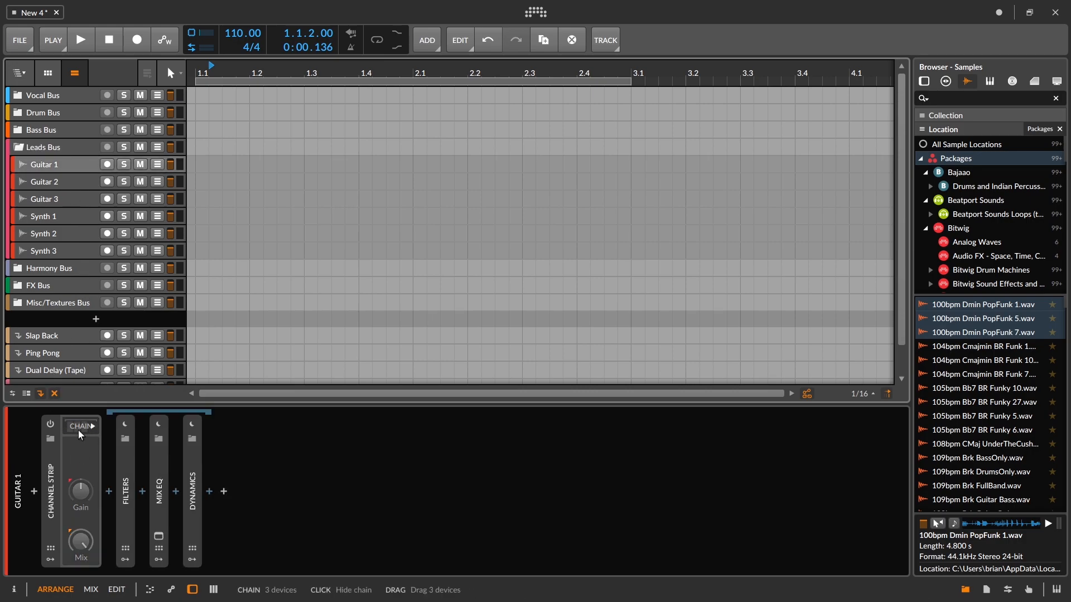
Show the Harmony Bus device chain, expand its Multiband FX-3 device and open the Low band's chain
left_click(78, 430)
left_click(67, 267)
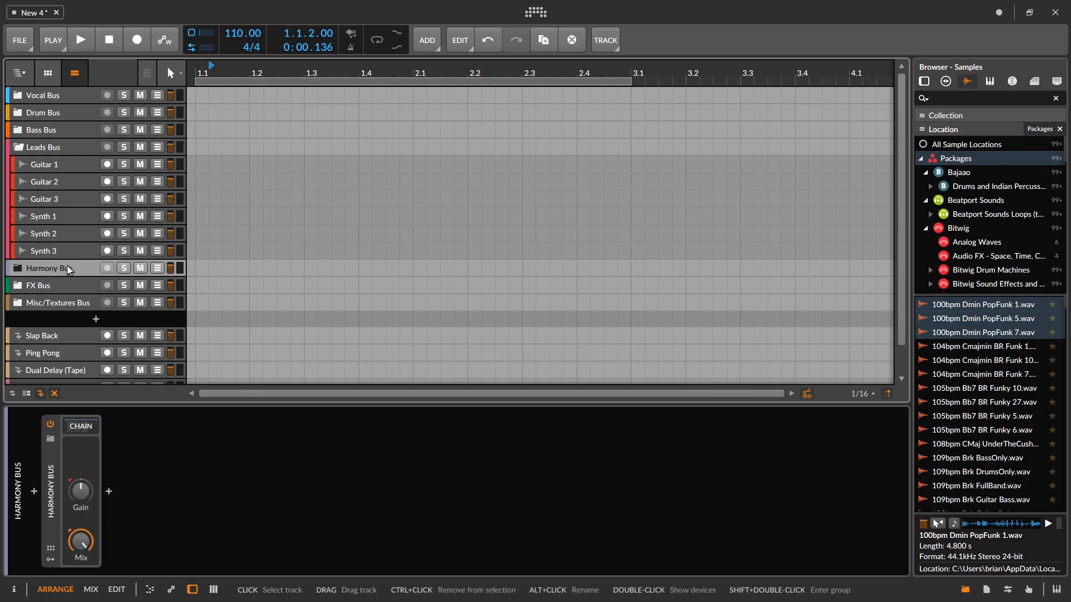
left_click(78, 427)
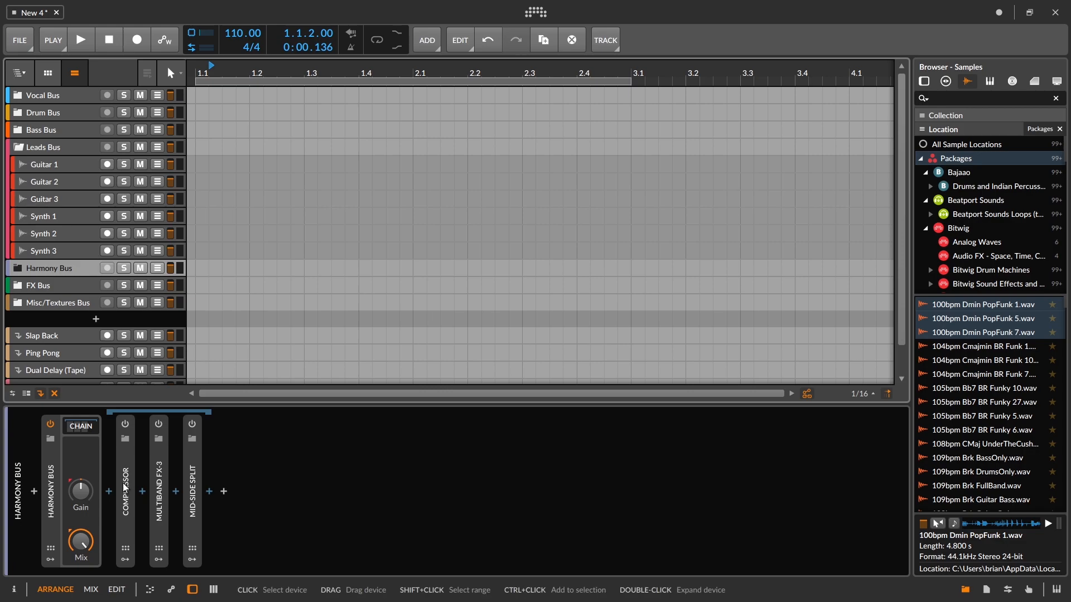
double_click(149, 473)
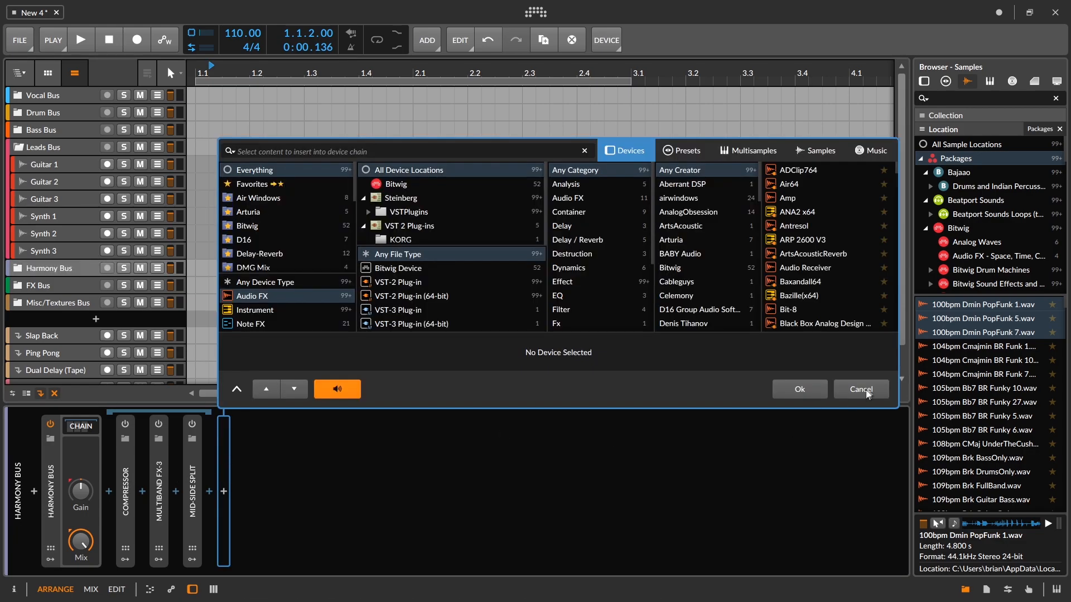
left_click(862, 393)
left_click(168, 473)
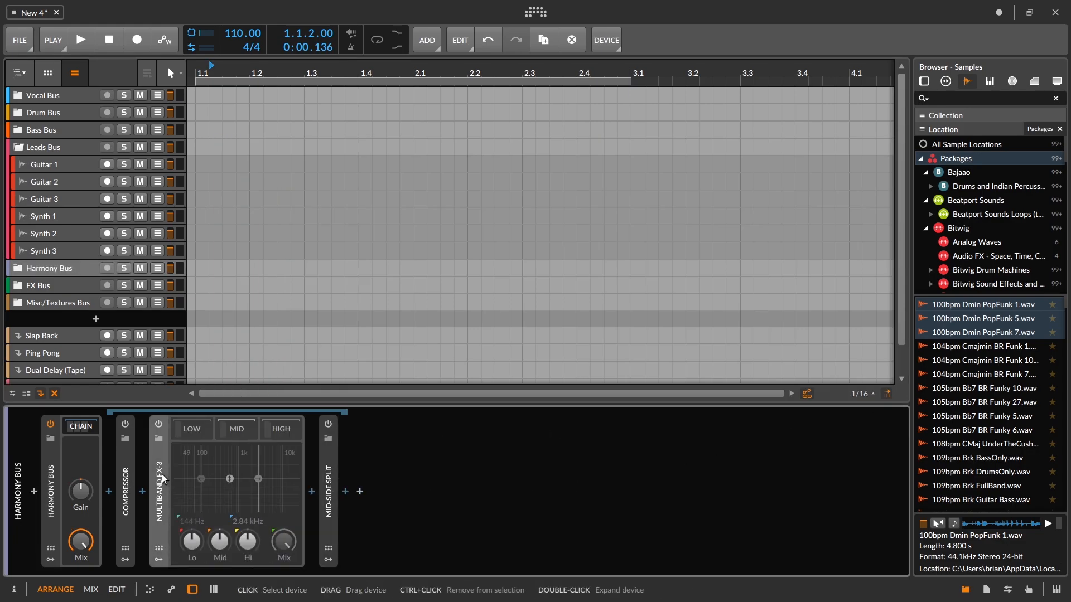
left_click(204, 430)
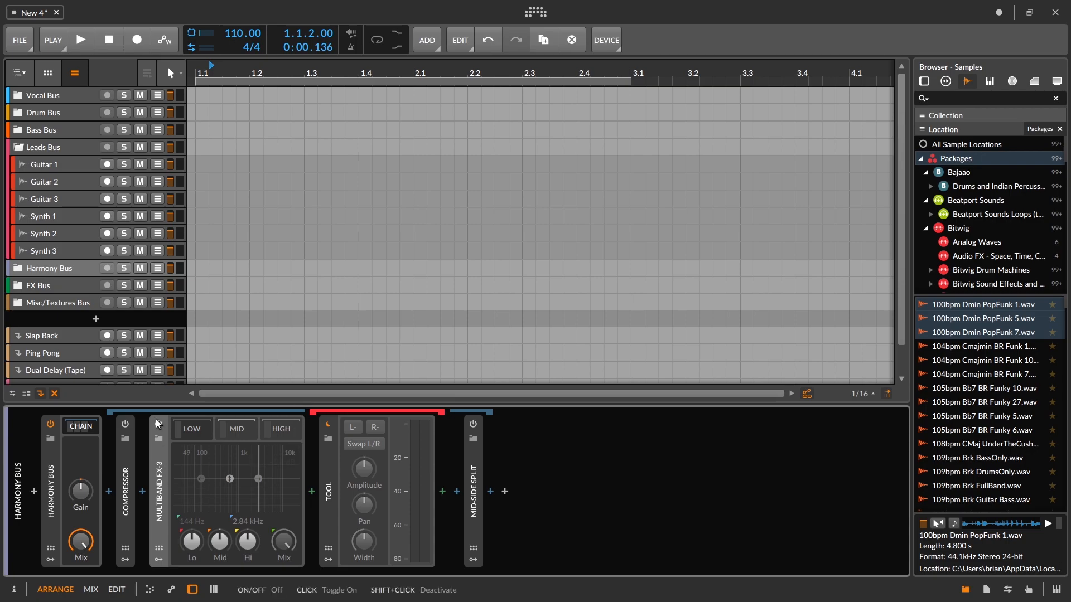
Unfold the Harmony Bus group to review its tracks, and examine the bus's Mid-Side Split device, collapsing it again
left_click(15, 273)
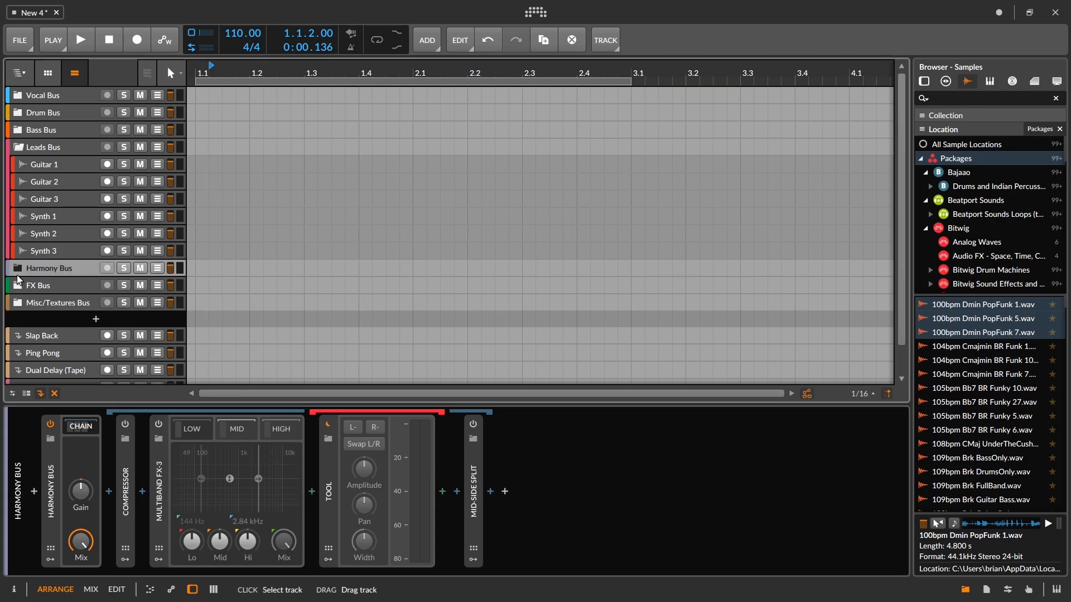
left_click(19, 268)
scroll(45, 272, "down", 3)
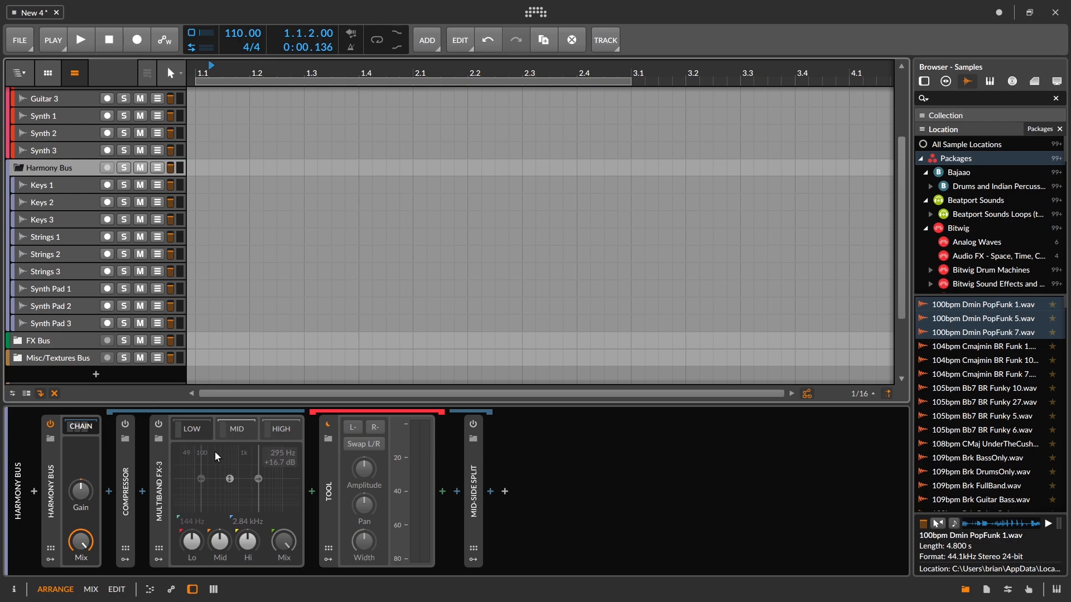
double_click(474, 472)
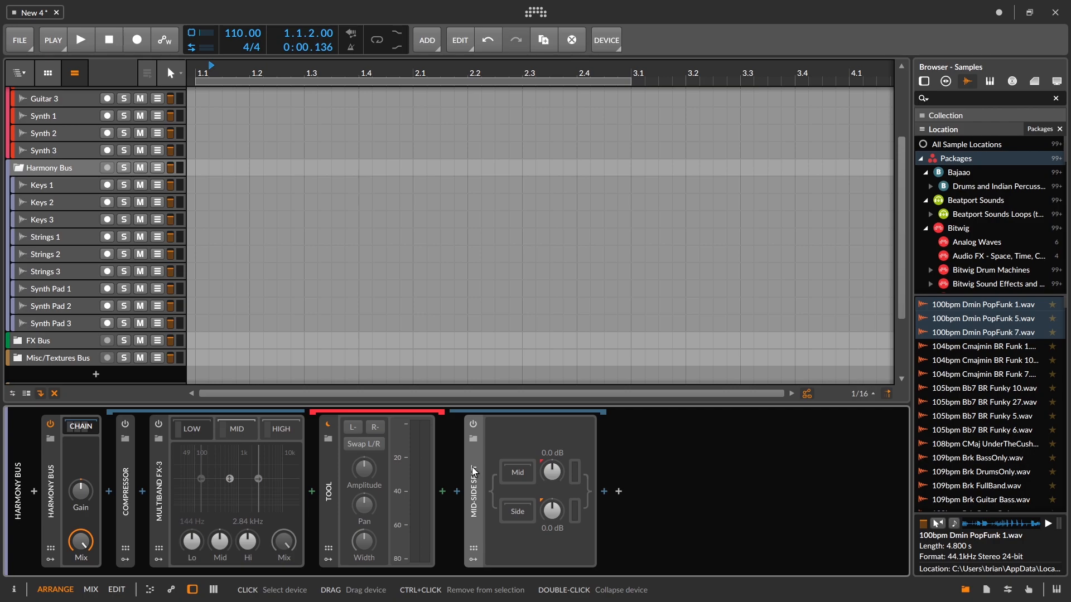
double_click(474, 472)
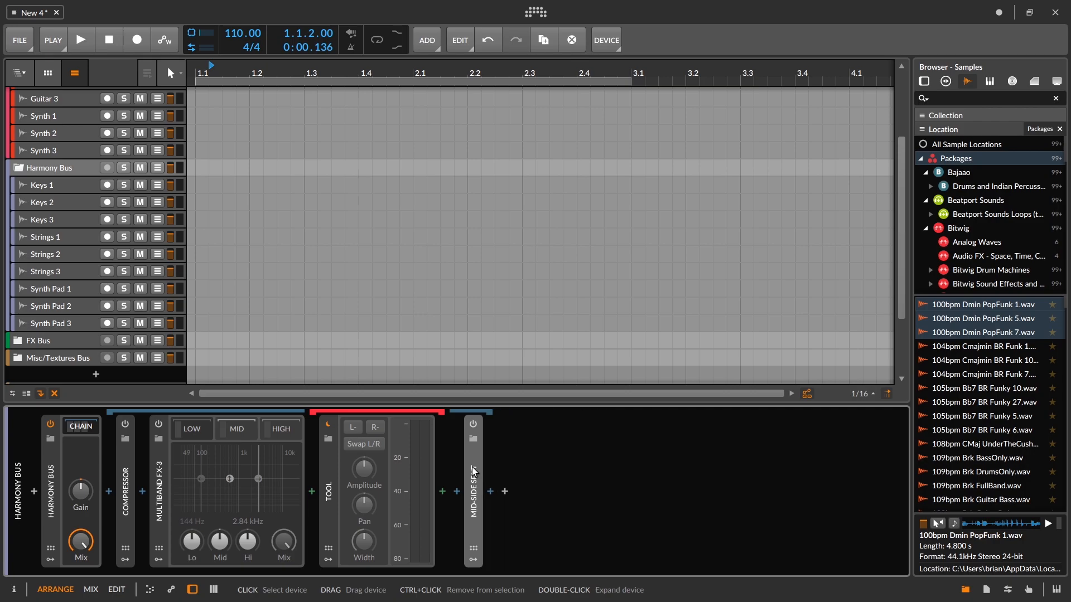
Collapse the Multiband FX-3 device, and fold the Harmony Bus group after viewing the Keys 1 channel strip
double_click(328, 480)
key("Delete")
double_click(165, 472)
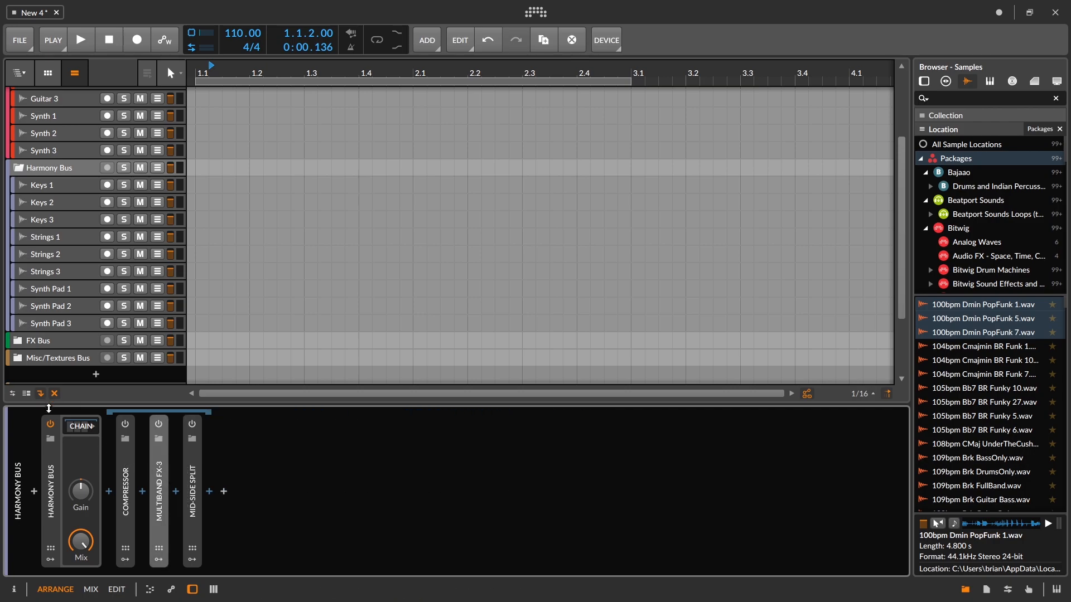
left_click(51, 189)
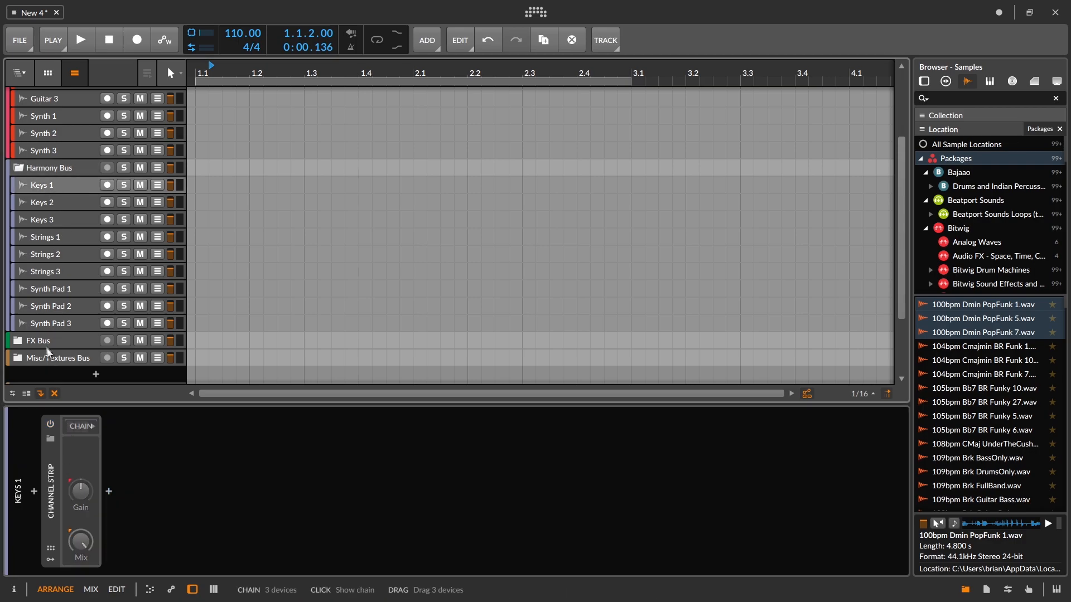
left_click(18, 168)
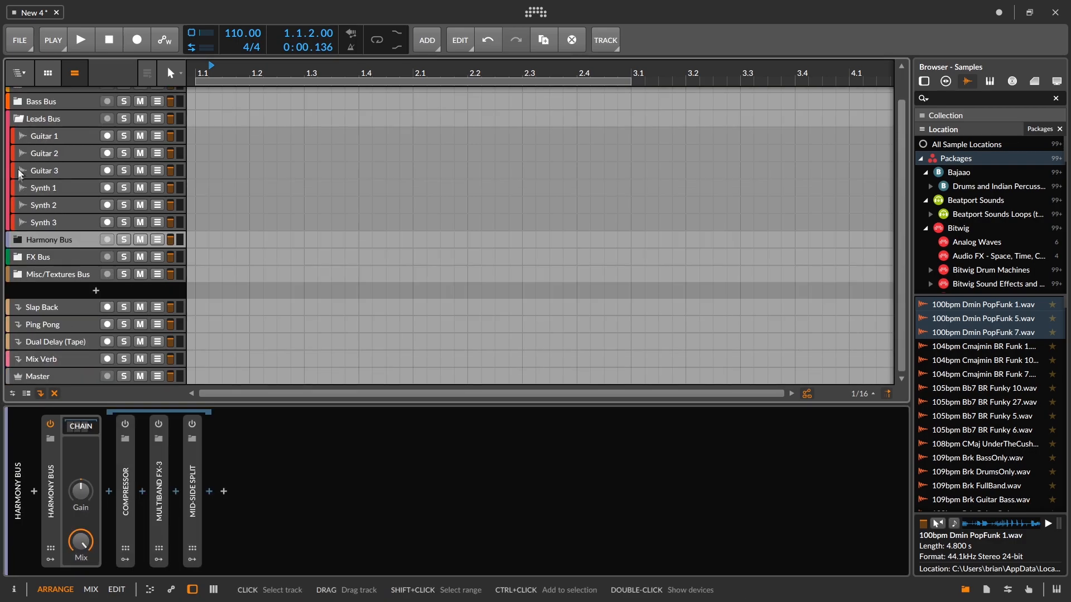
Show the FX Bus device chain and try its Gain control, resetting it to the default
left_click(45, 260)
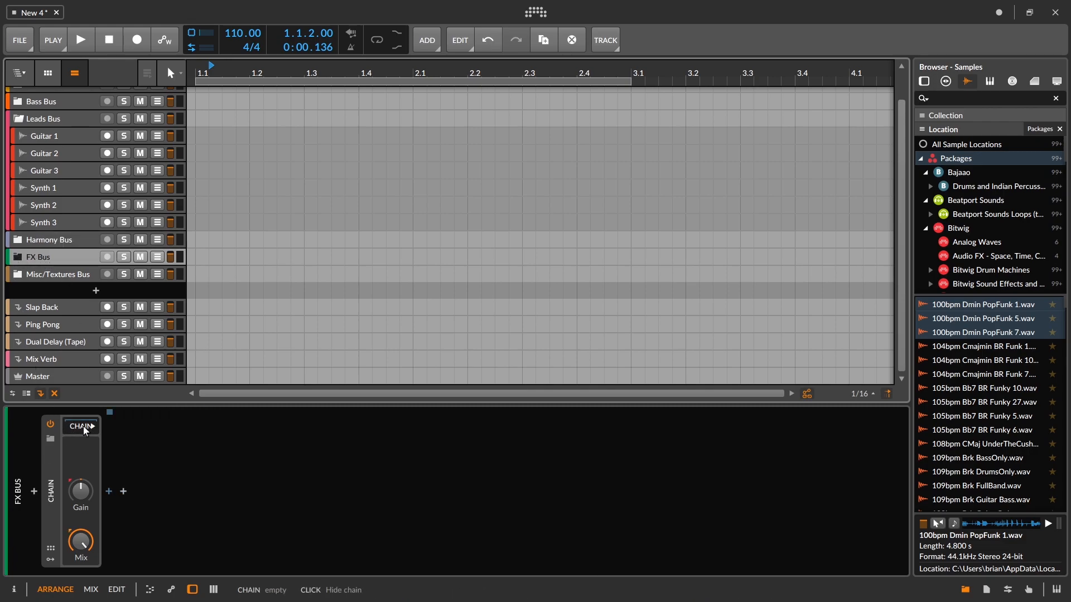
mouse_move(81, 489)
left_mouse_down()
mouse_move(81, 516)
mouse_move(81, 446)
mouse_move(81, 503)
mouse_move(81, 474)
left_mouse_up()
double_click(82, 489)
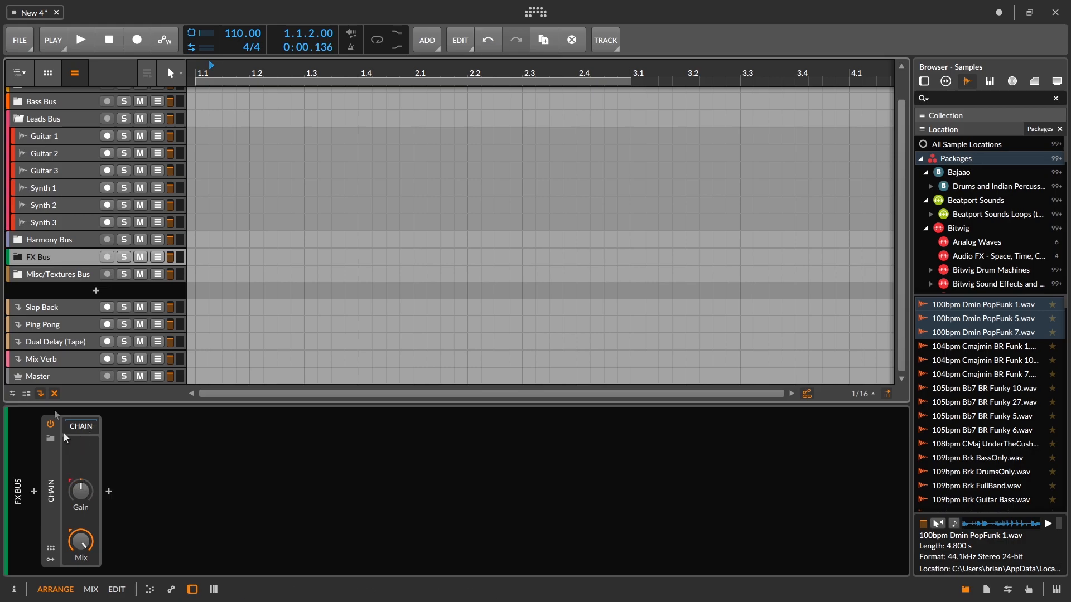
Review the tracks inside the Misc/Textures Bus and FX Bus groups, and fold both along with the Leads Bus group
left_click(39, 267)
left_click(4, 278)
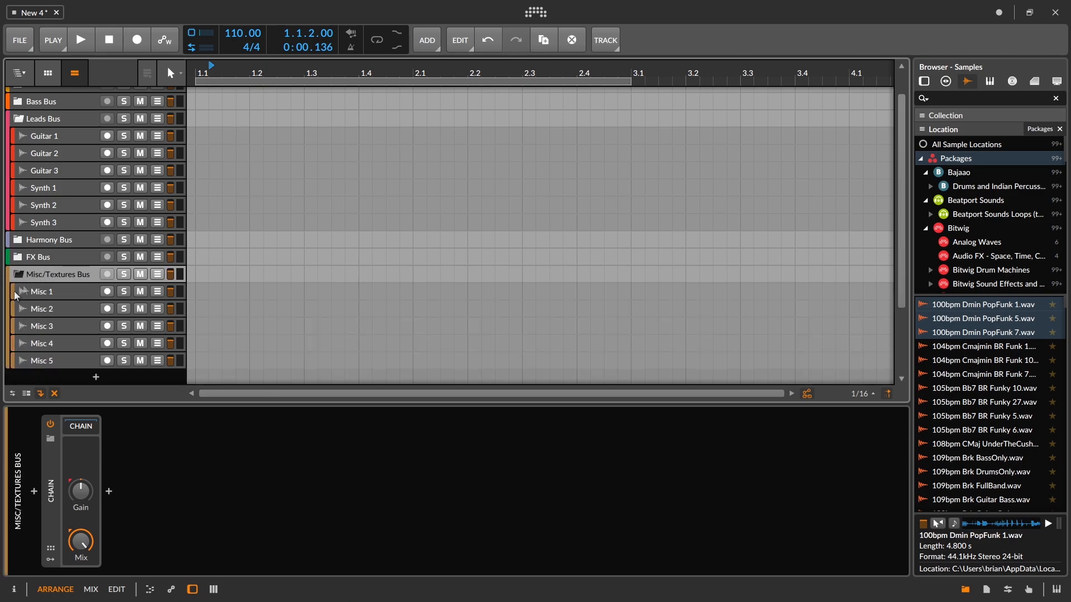
left_click(22, 273)
left_click(21, 259)
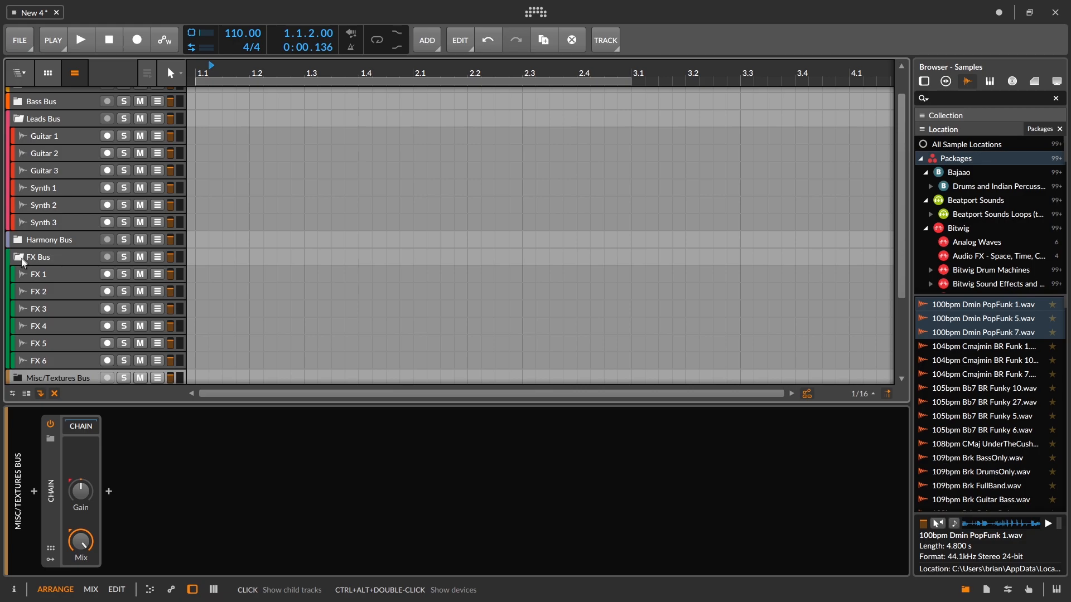
left_click(18, 119)
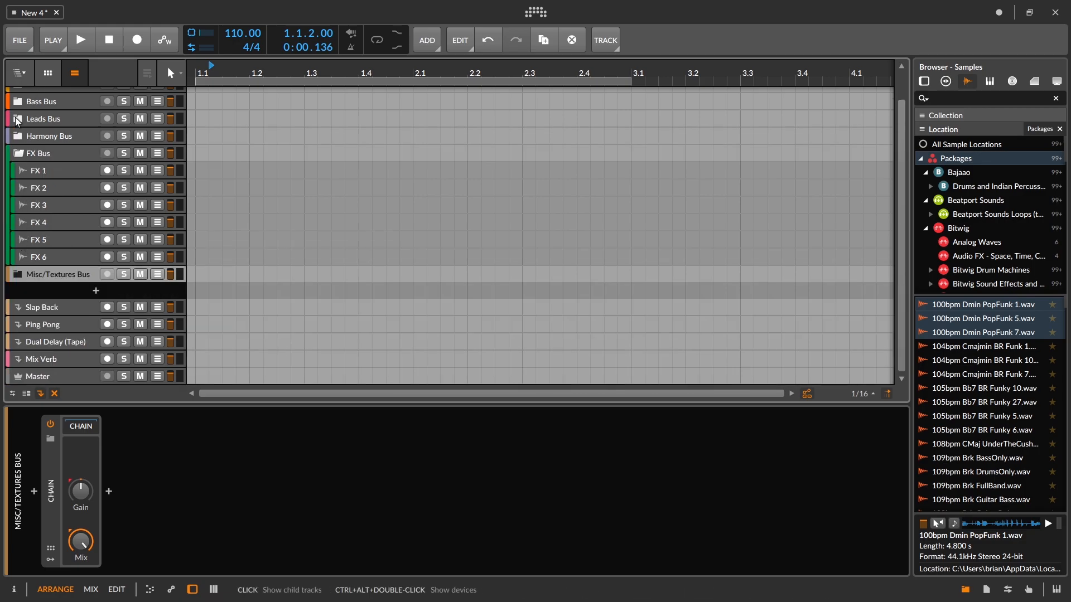
left_click(22, 156)
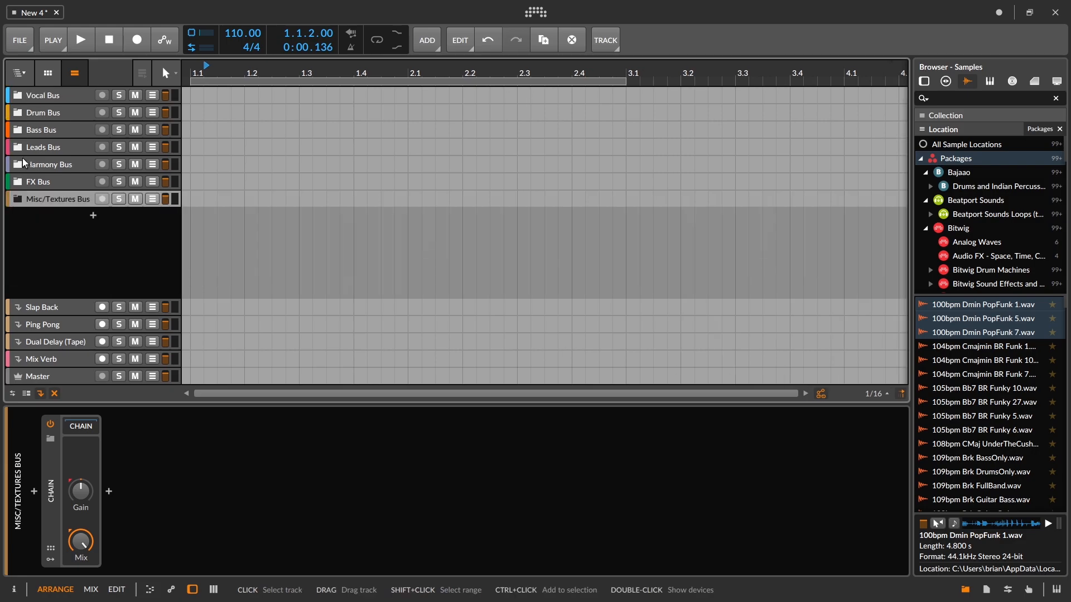
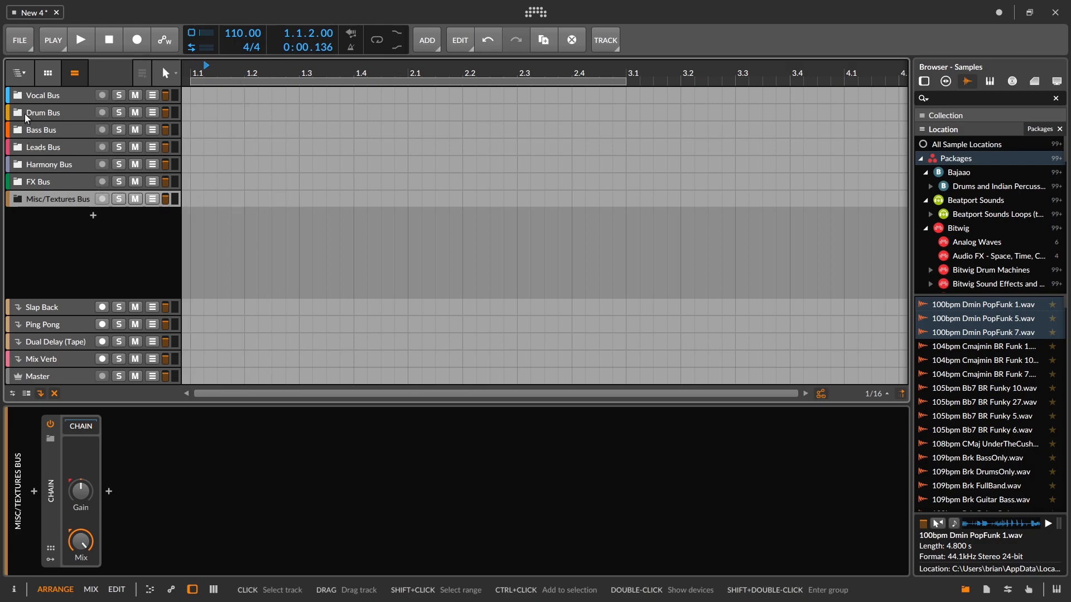
Unfold the Vocal Bus group, view the Lead Vocal track's channel strip devices, and fold the group again
left_click(51, 101)
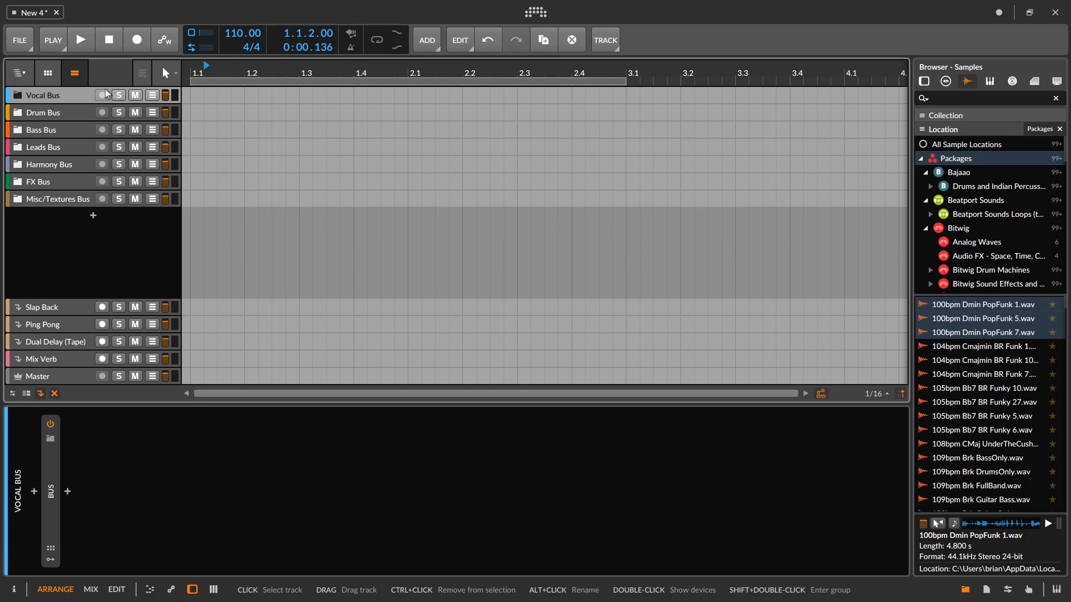
left_click(17, 103)
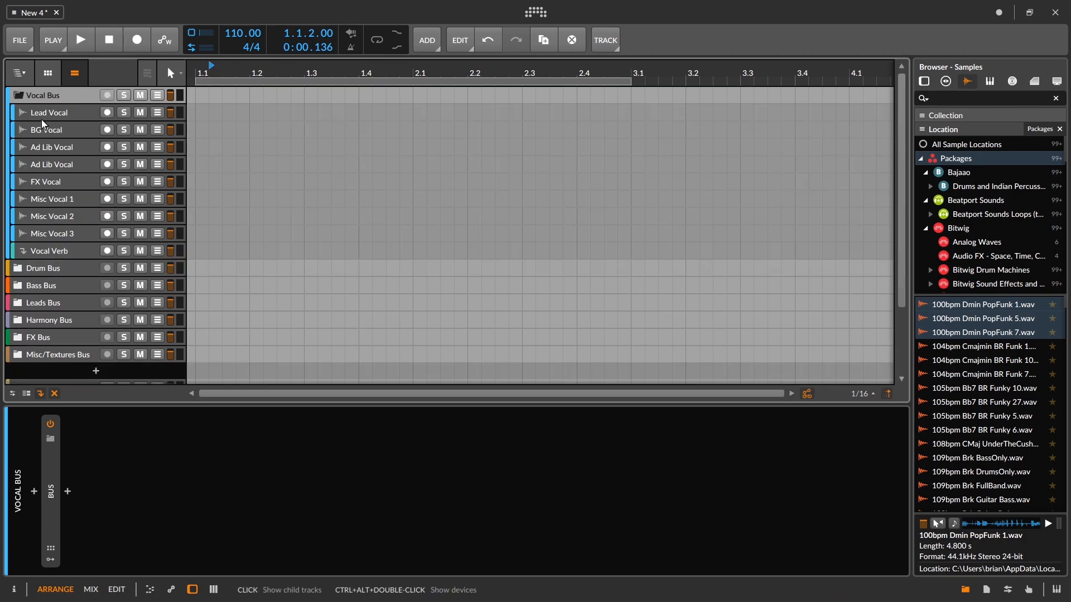
left_click(47, 119)
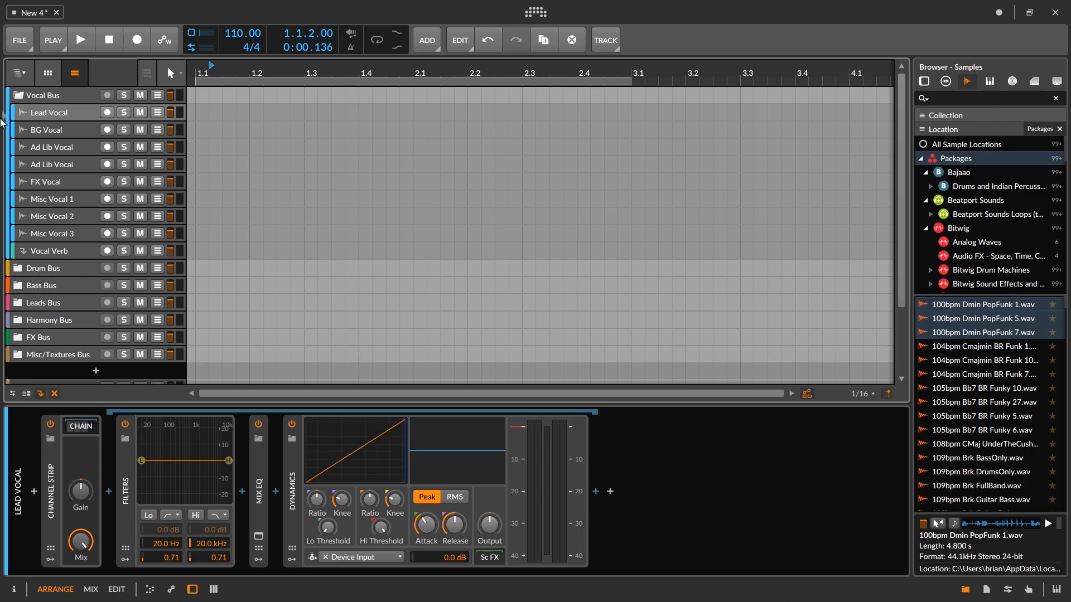
left_click(28, 93)
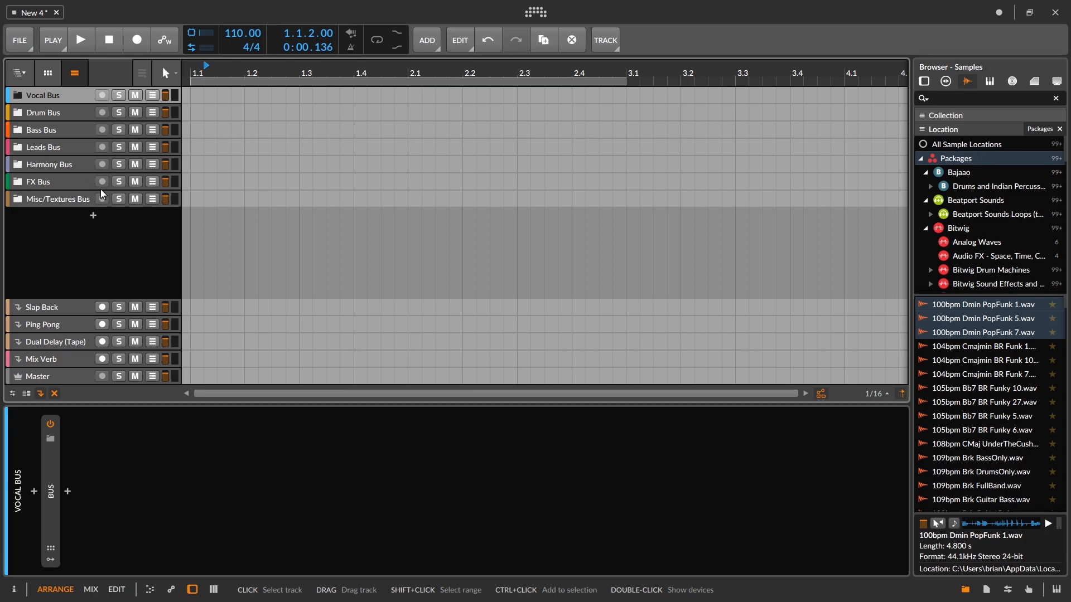
key("super")
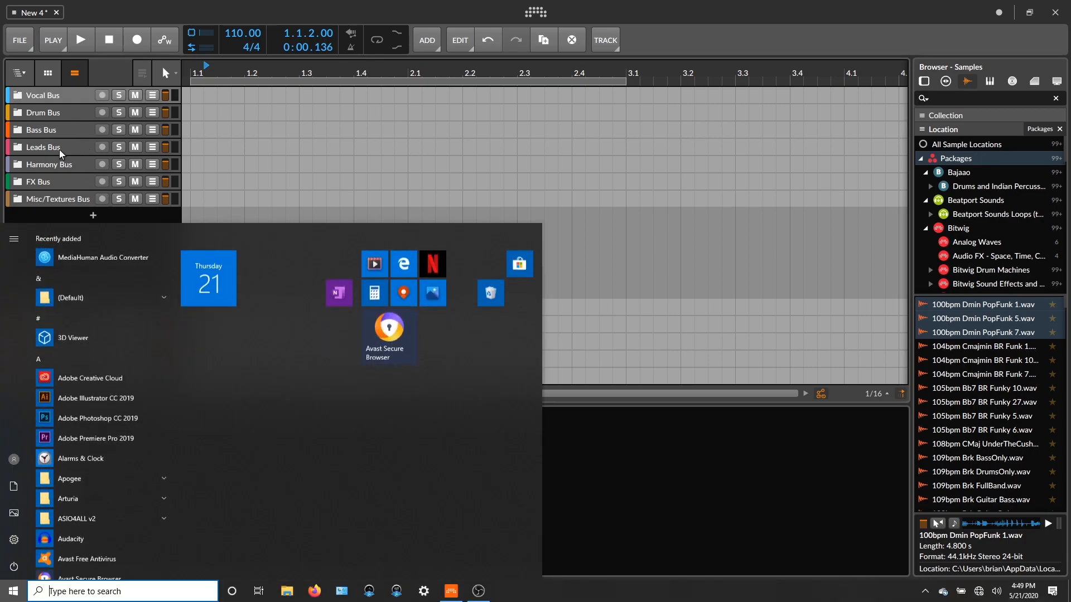
left_click(212, 152)
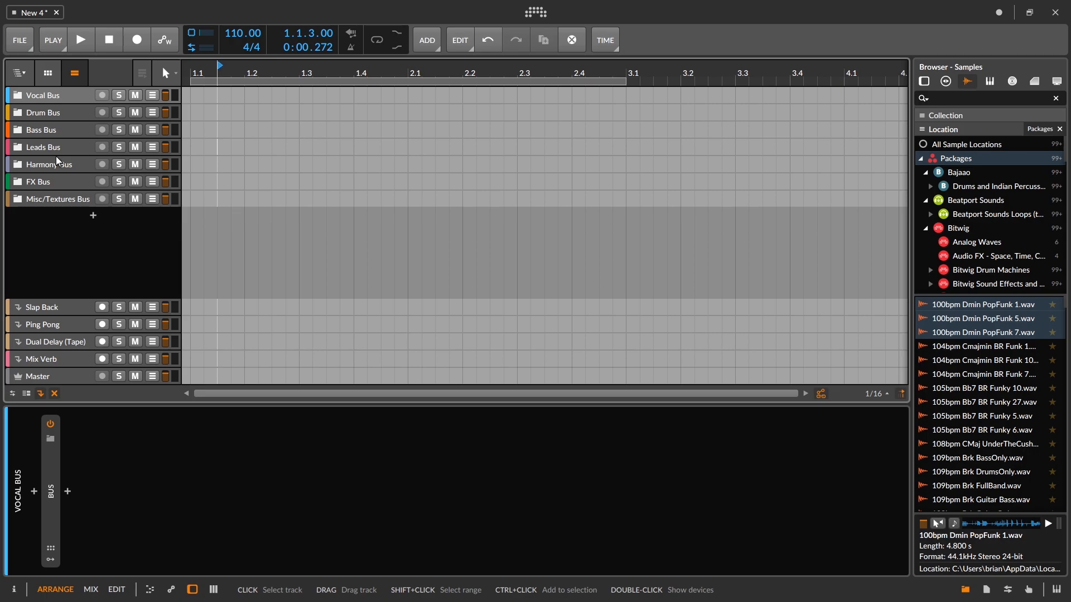
left_click(947, 81)
left_click(927, 116)
left_click(927, 116)
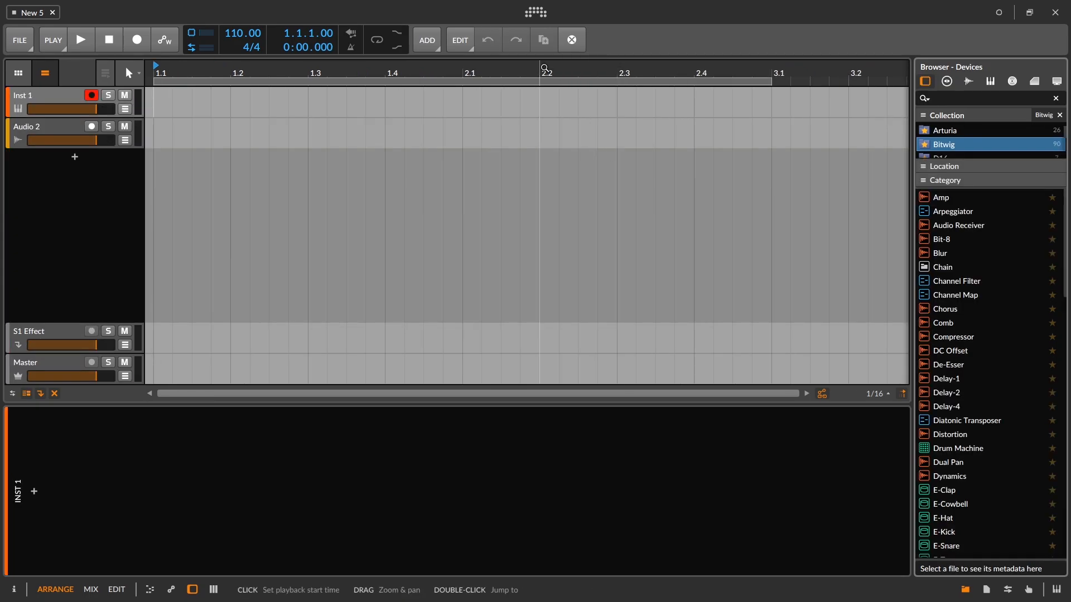
left_click_drag(544, 67, 427, 71)
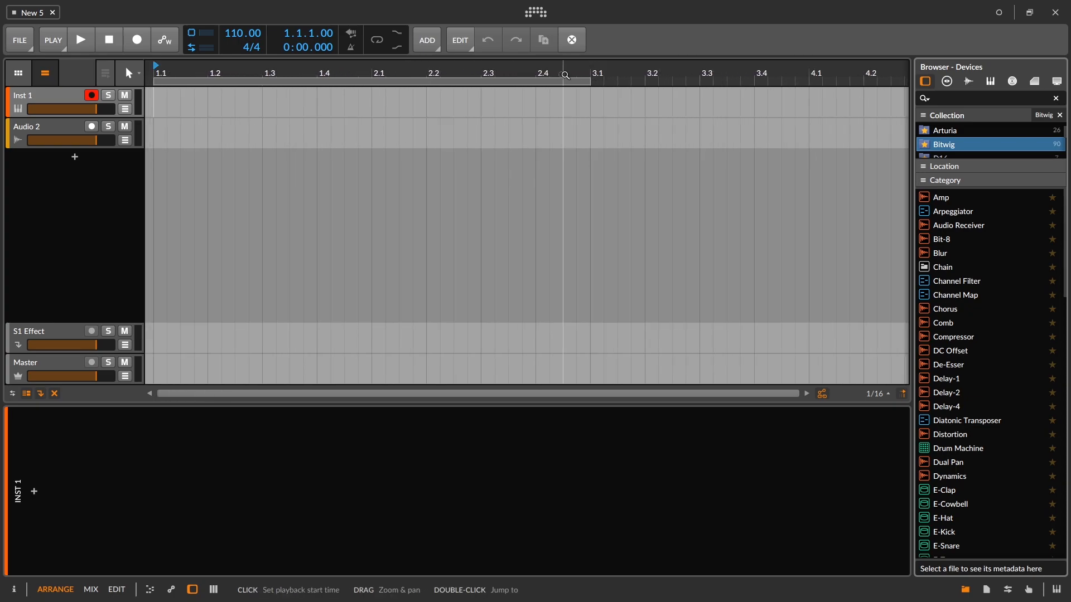
left_click_drag(463, 67, 462, 69)
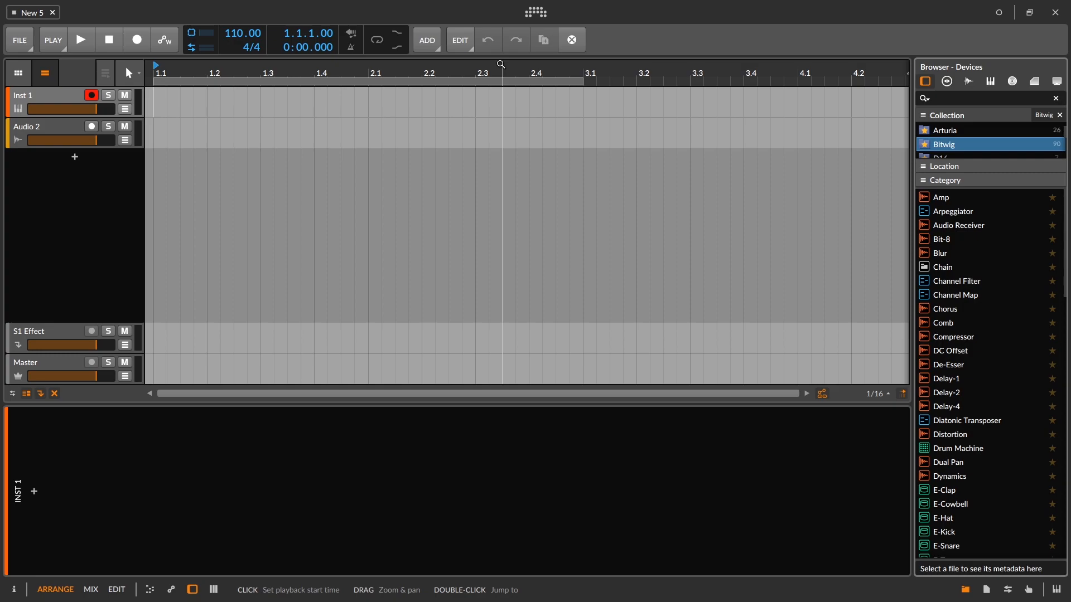
left_click_drag(500, 65, 410, 52)
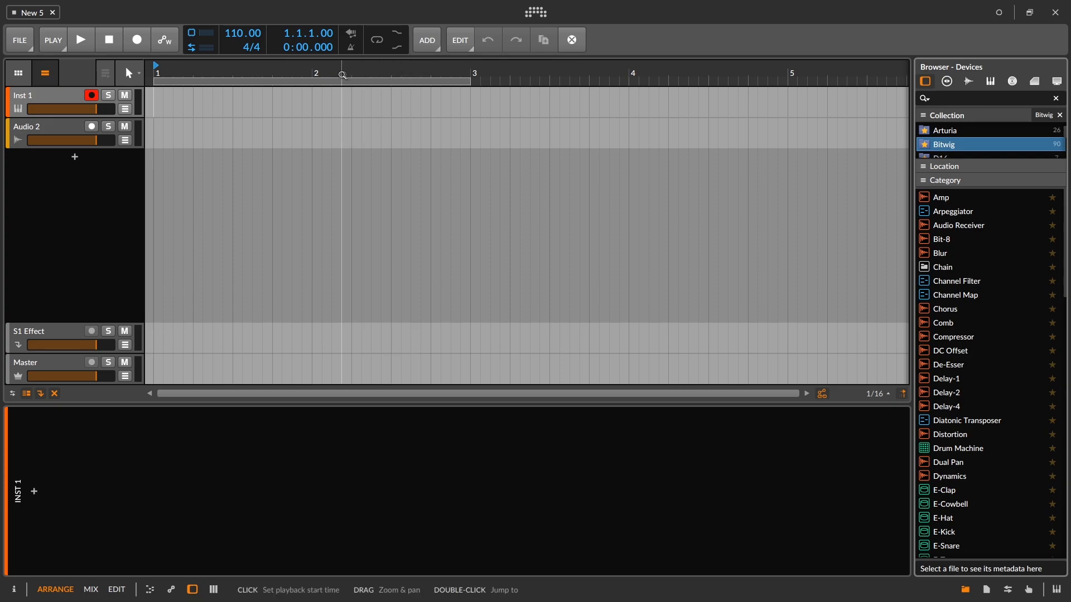
left_click_drag(317, 71, 316, 120)
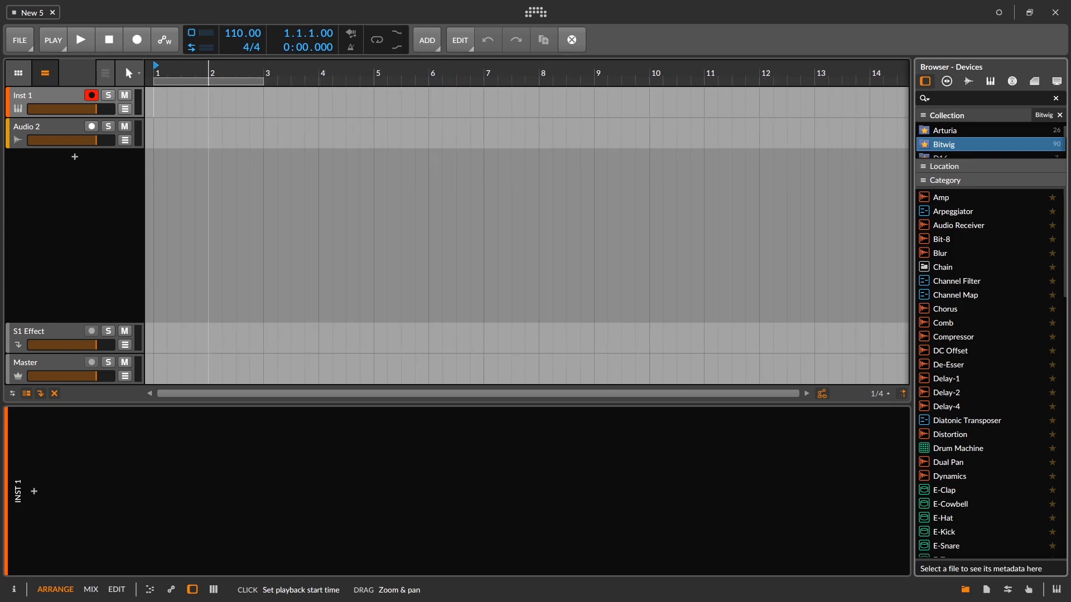